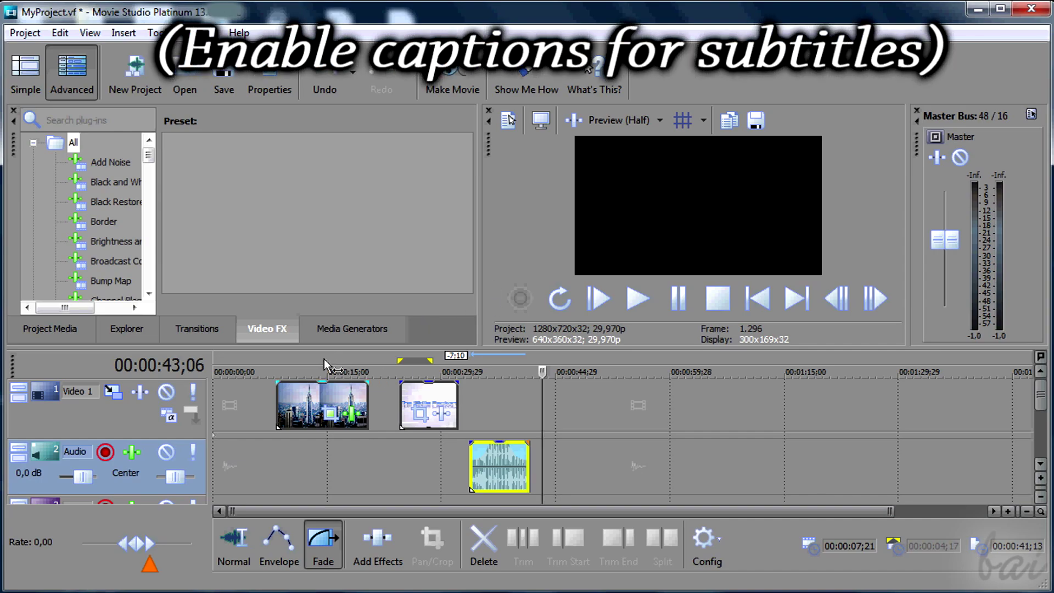
- Remove Pixelate and then Min and Max from the city clip's effects chain, leaving Pan/Crop
{"action": "left_click", "coordinate": [324, 357]}
{"action": "scroll", "coordinate": [426, 373], "scroll_direction": "up", "scroll_amount": 2}
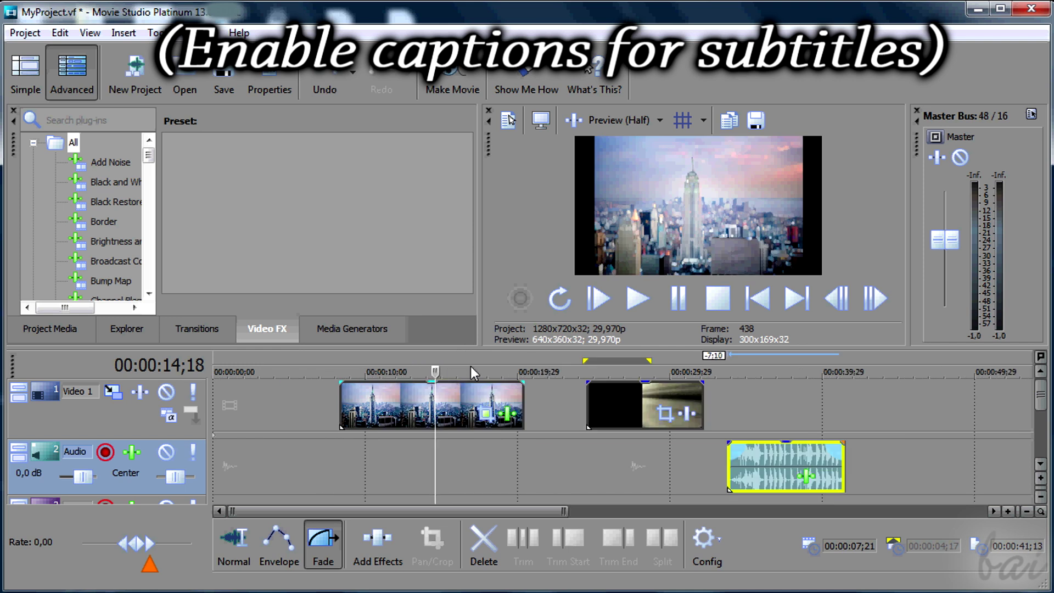
{"action": "left_click", "coordinate": [508, 414]}
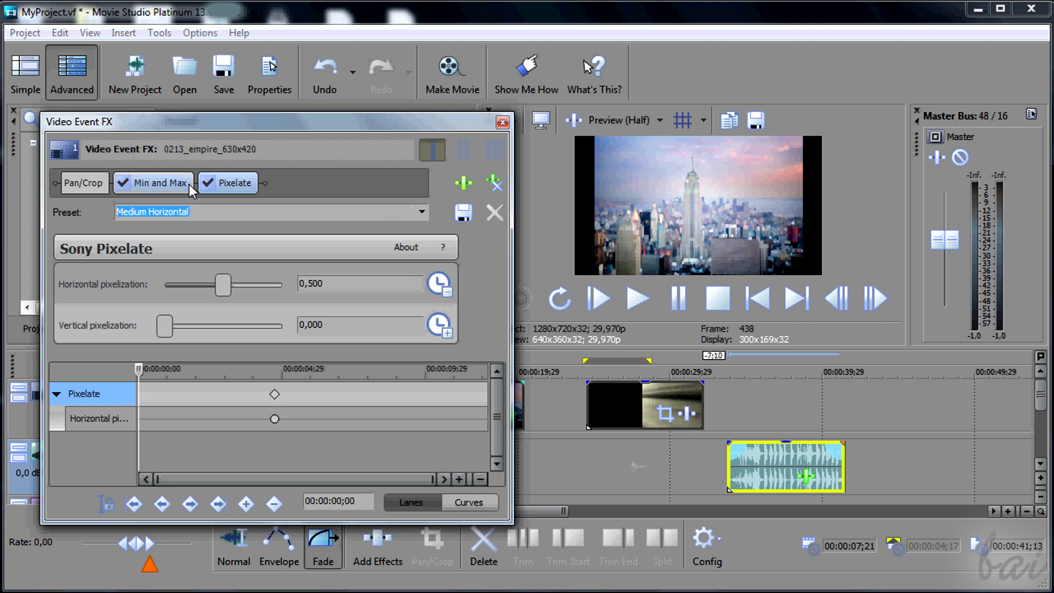
{"action": "left_click", "coordinate": [494, 183]}
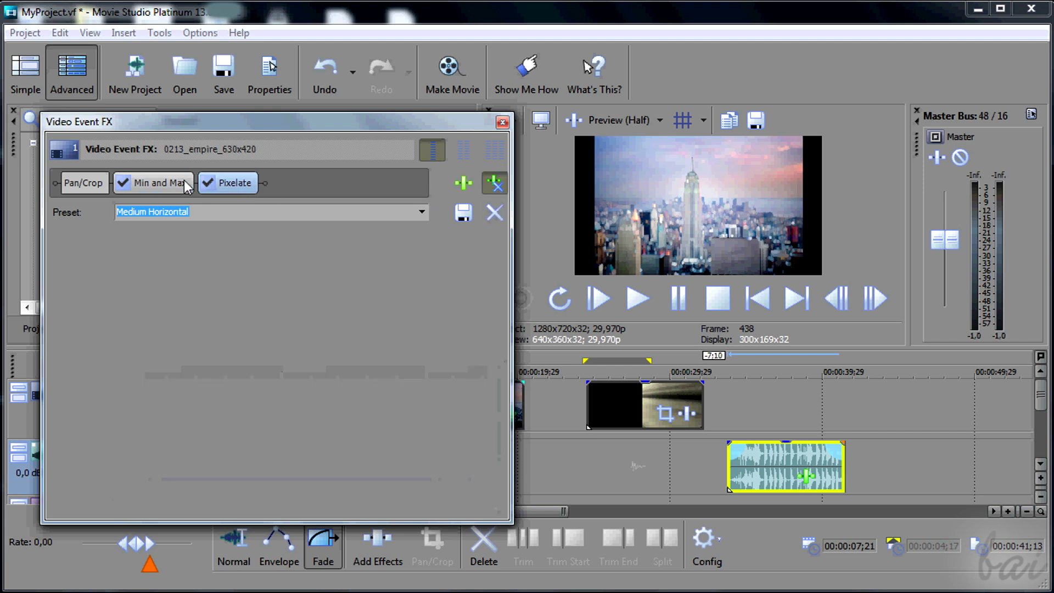
{"action": "left_click", "coordinate": [165, 185]}
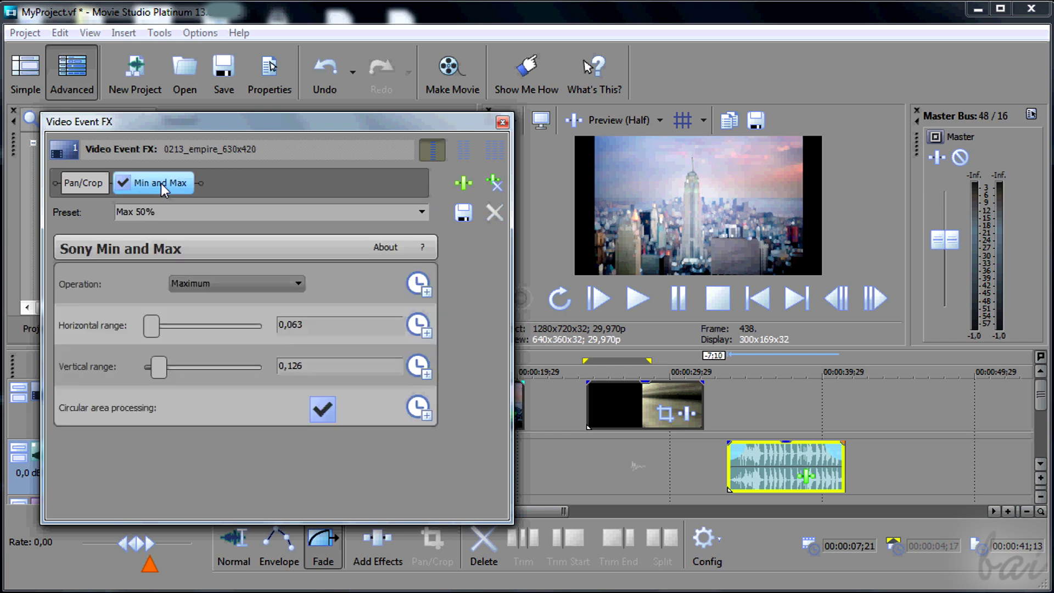
{"action": "left_click", "coordinate": [494, 183]}
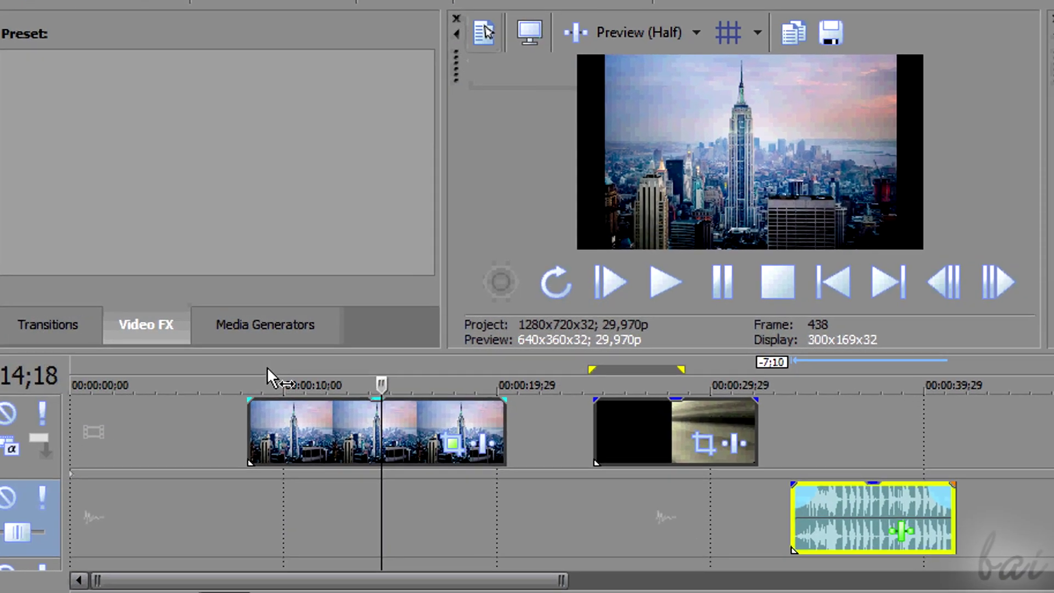
- Set a loop region over the city clip and put the playhead at 15;15
{"action": "left_click_drag", "start_coordinate": [269, 378], "coordinate": [394, 377]}
{"action": "left_click", "coordinate": [421, 363]}
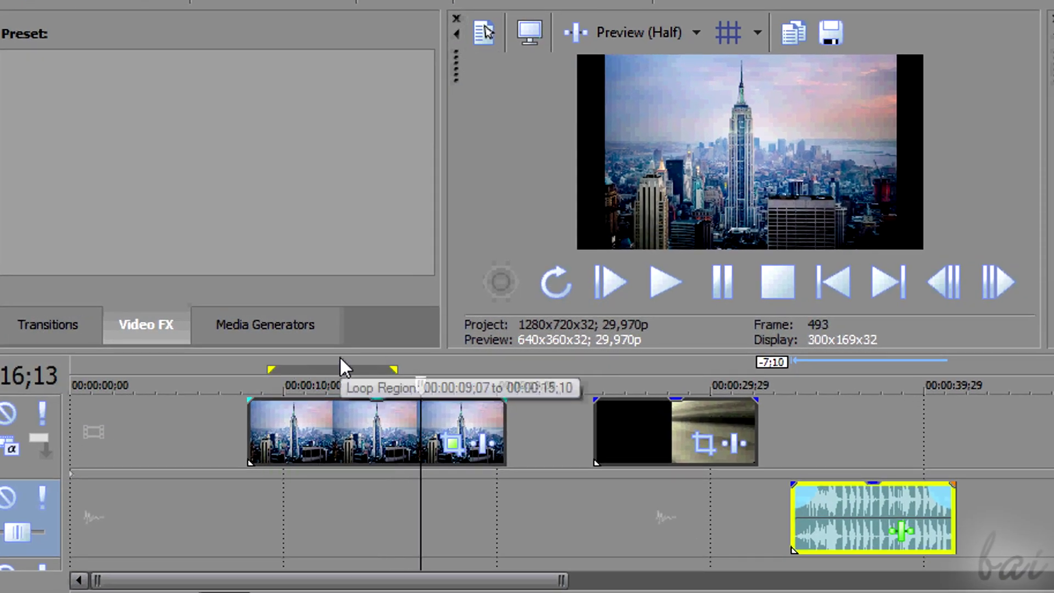
{"action": "left_click", "coordinate": [401, 372]}
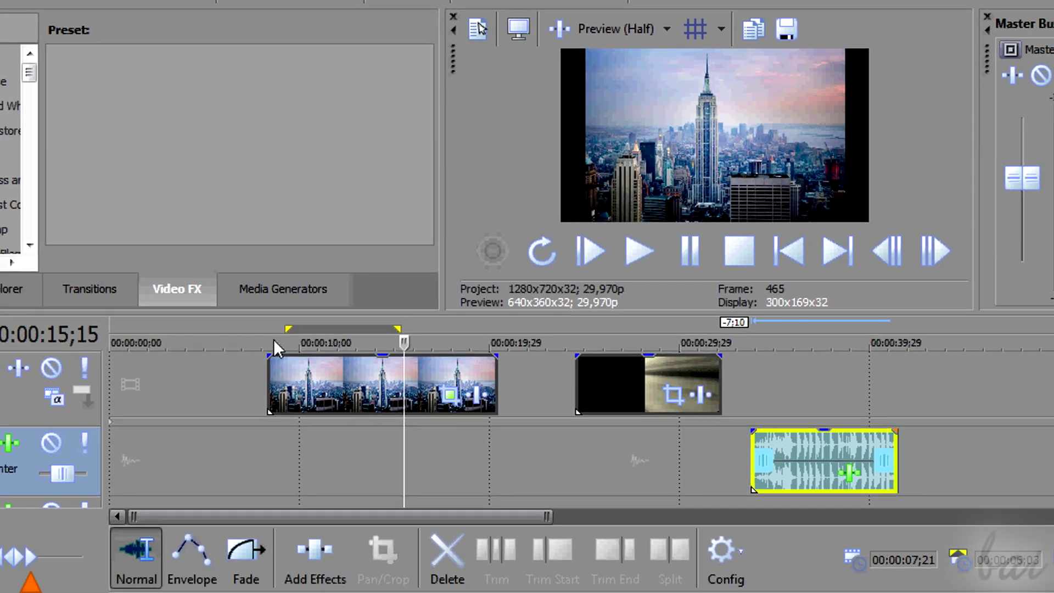
- Drag a fade-in onto the start of the city clip in Fade mode and play it back
{"action": "left_click", "coordinate": [246, 552]}
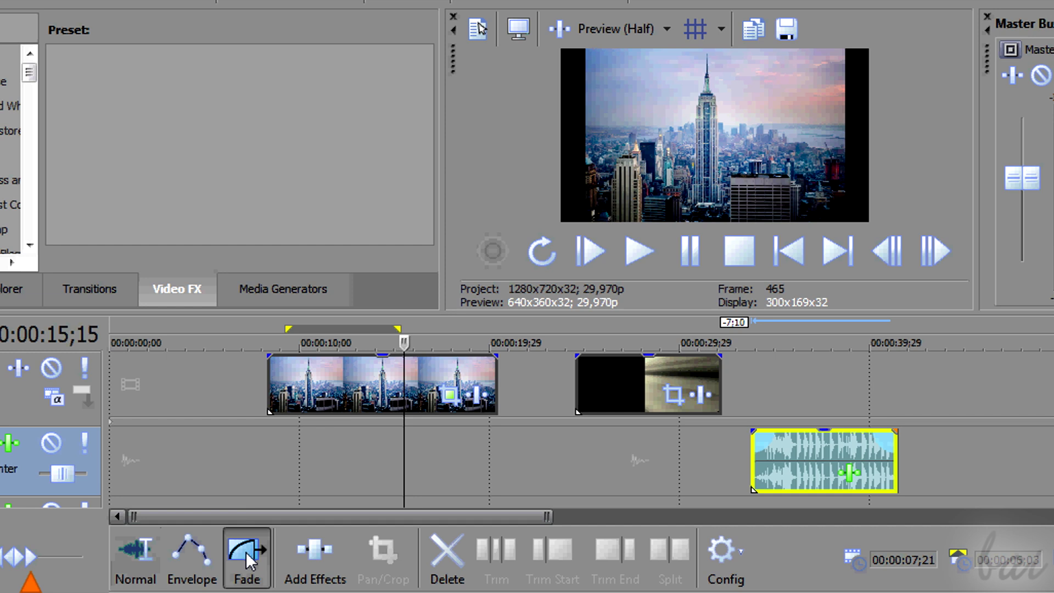
{"action": "left_click", "coordinate": [270, 384]}
{"action": "scroll", "coordinate": [429, 384], "scroll_direction": "up", "scroll_amount": 3}
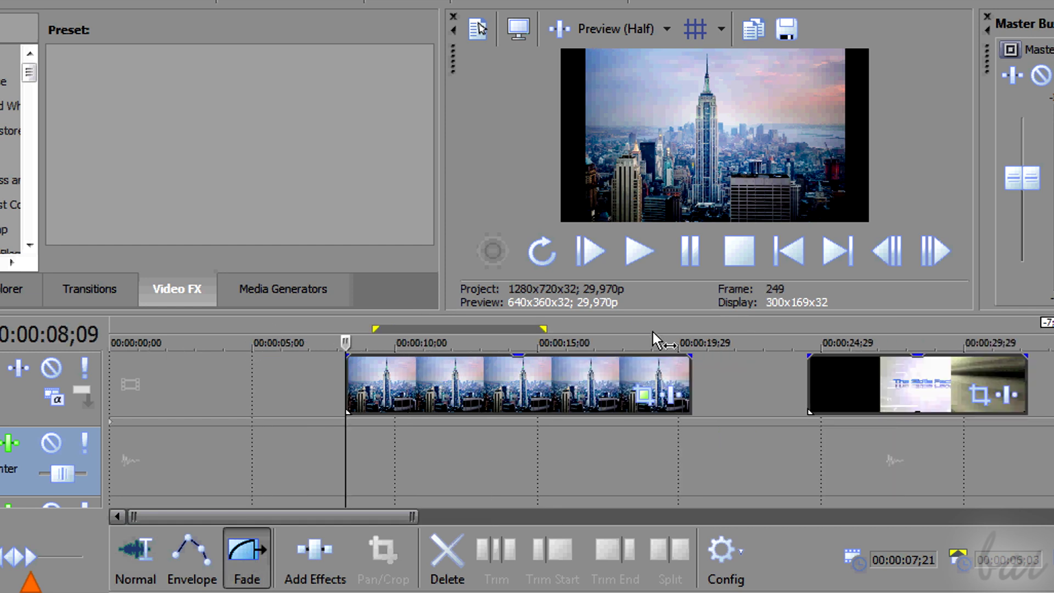
{"action": "left_click_drag", "start_coordinate": [431, 360], "coordinate": [477, 361]}
{"action": "left_click_drag", "start_coordinate": [542, 362], "coordinate": [558, 356]}
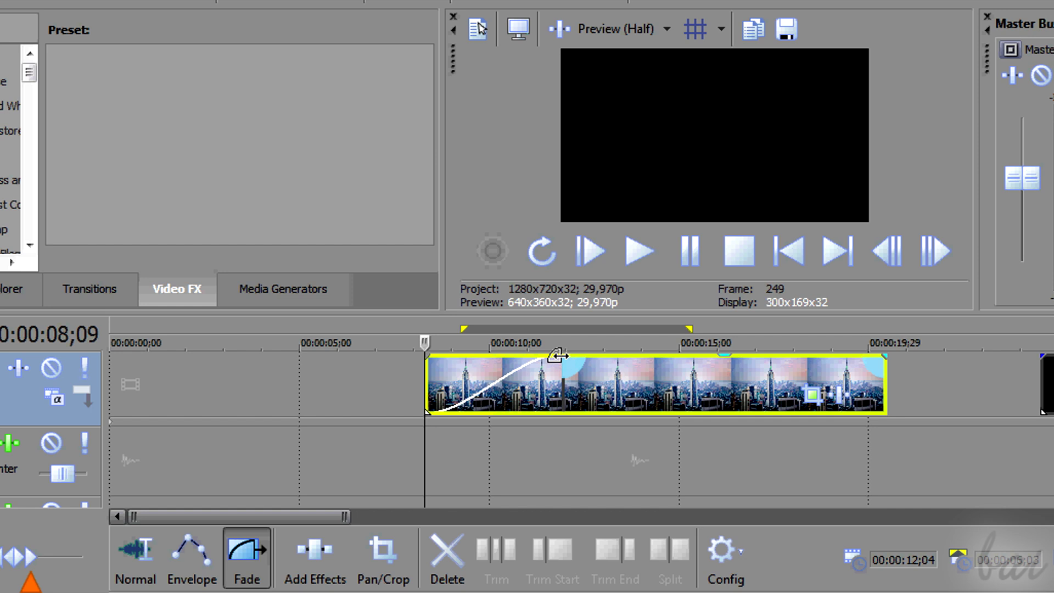
{"action": "left_click", "coordinate": [390, 325]}
{"action": "left_click", "coordinate": [643, 256]}
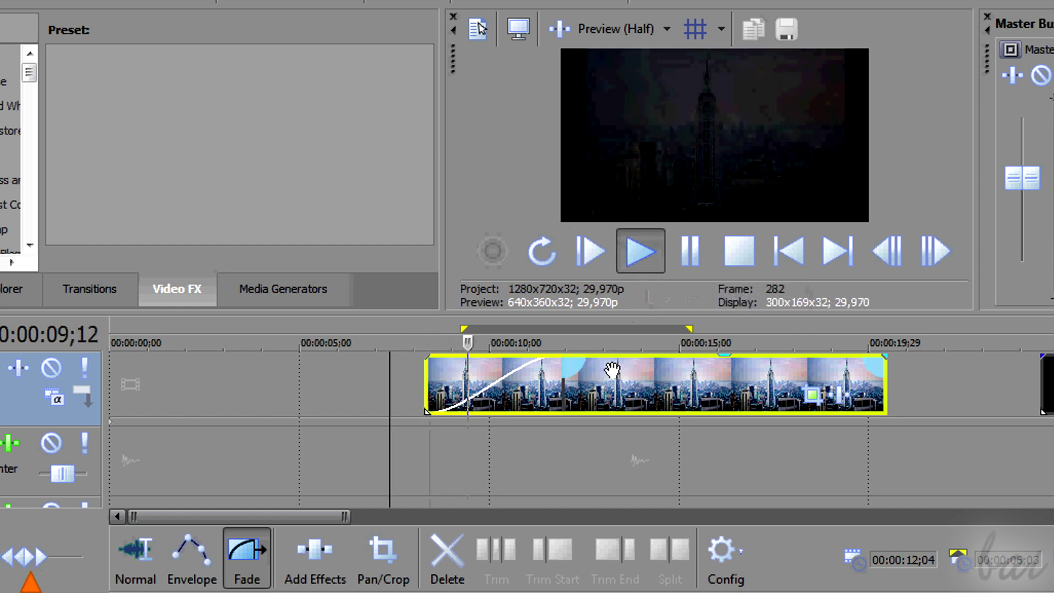
{"action": "left_click", "coordinate": [695, 253]}
- Add a fade-out at the end of the city clip and stop playback
{"action": "left_click_drag", "start_coordinate": [884, 354], "coordinate": [805, 358]}
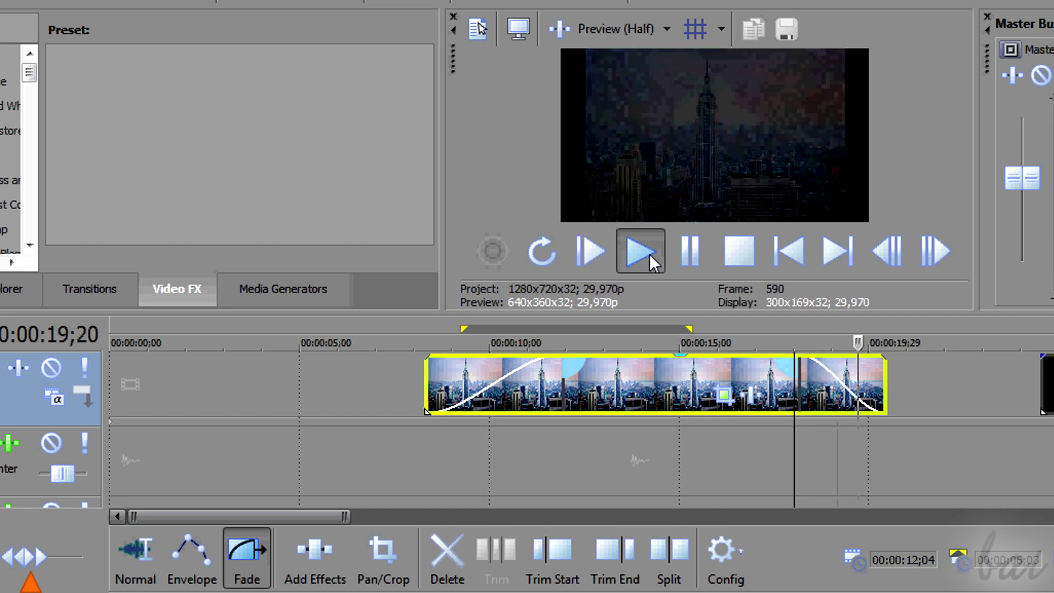
{"action": "left_click", "coordinate": [693, 253]}
{"action": "scroll", "coordinate": [965, 365], "scroll_direction": "down", "scroll_amount": 2}
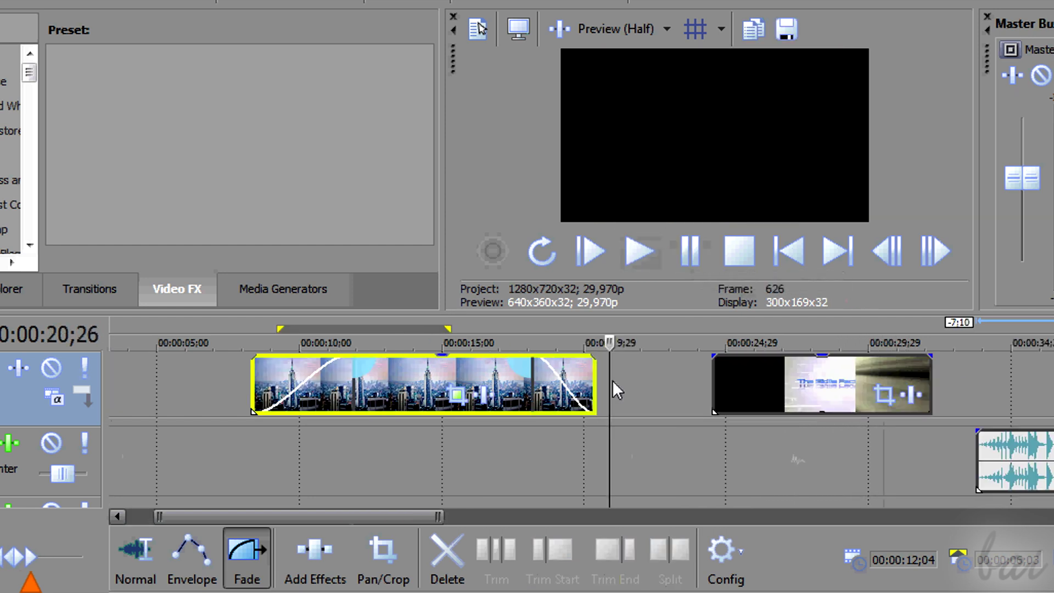
- Nudge the city clip later and try fade-in curves: fast, then the last, settling on the fourth
{"action": "left_click", "coordinate": [474, 384]}
{"action": "left_click_drag", "start_coordinate": [296, 384], "coordinate": [335, 383]}
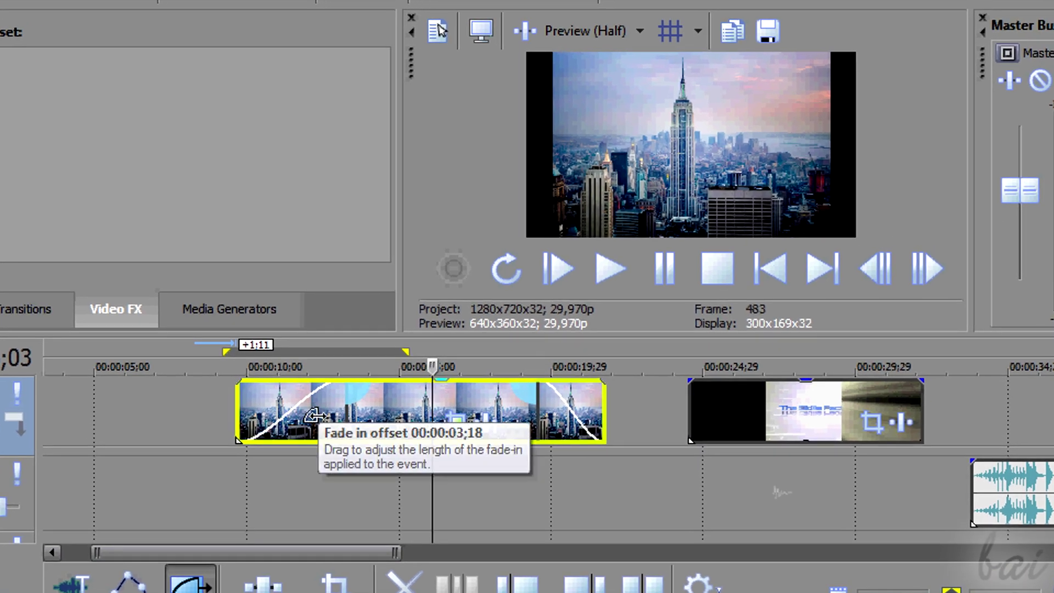
{"action": "right_click", "coordinate": [318, 417]}
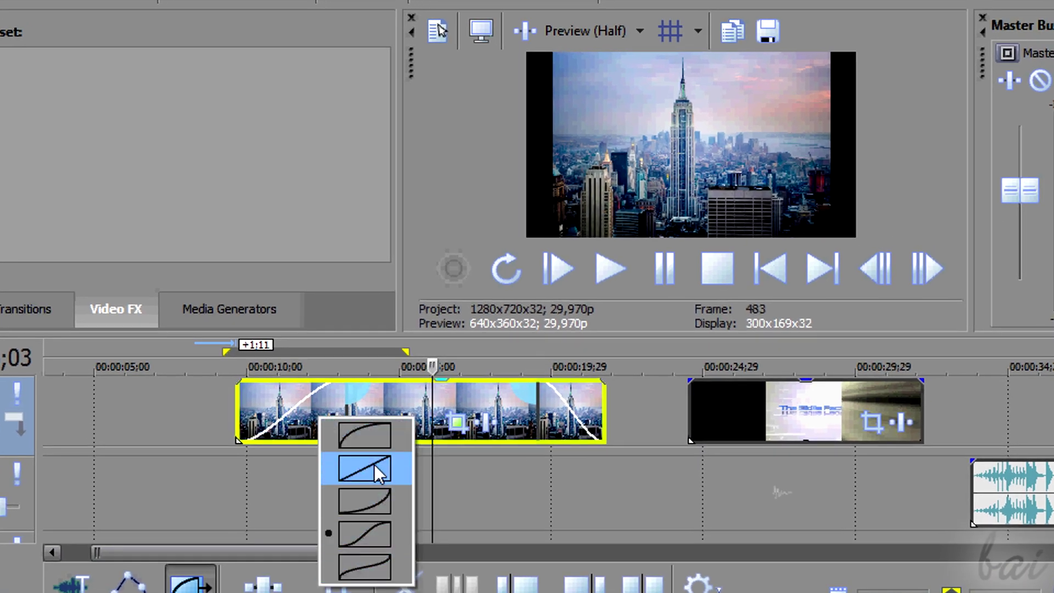
{"action": "left_click", "coordinate": [367, 435]}
{"action": "right_click", "coordinate": [334, 406]}
{"action": "left_click", "coordinate": [374, 549]}
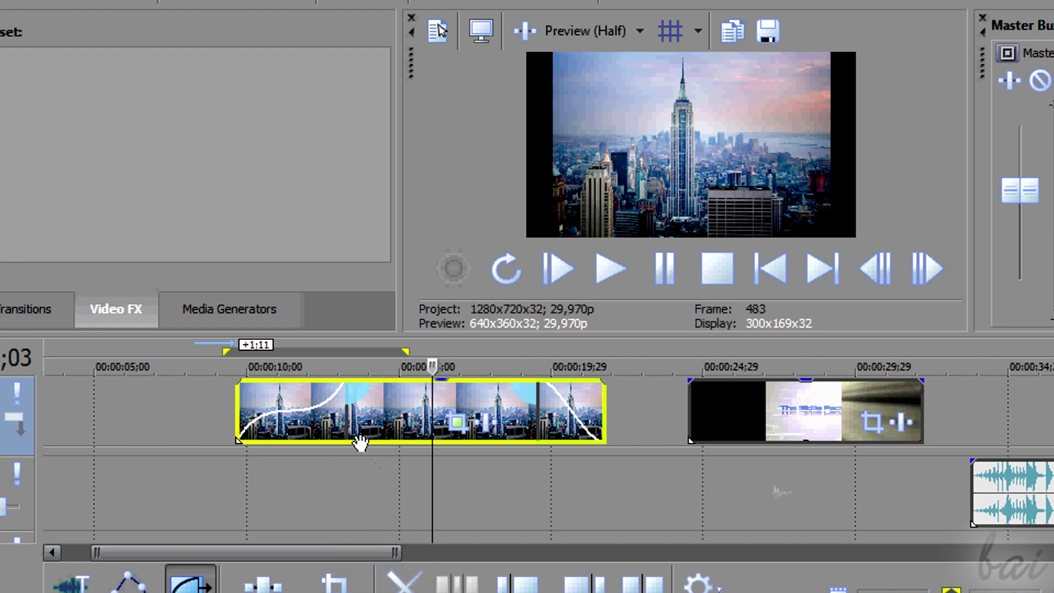
{"action": "left_click", "coordinate": [612, 270]}
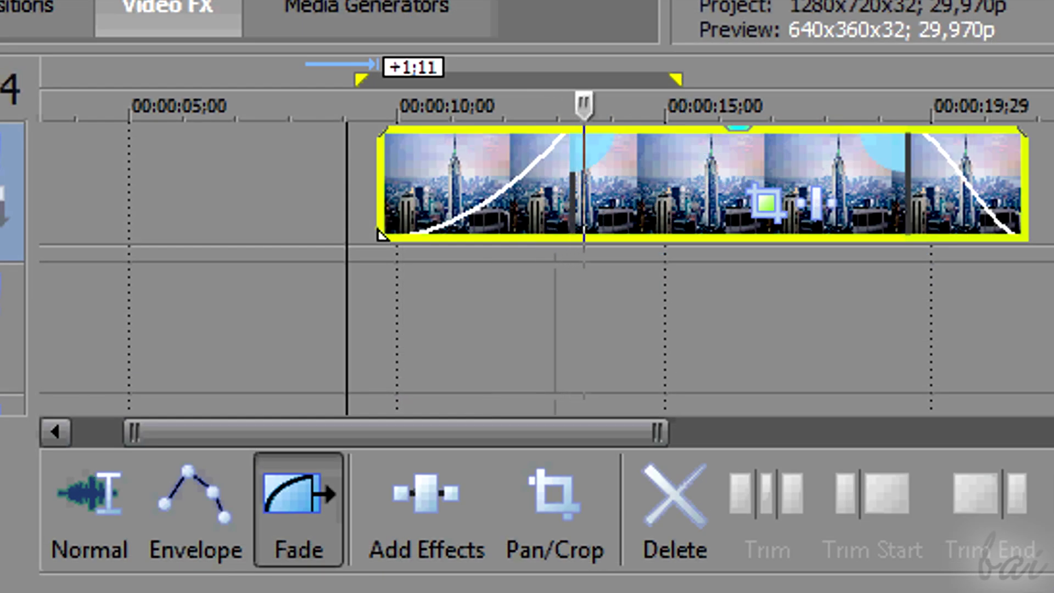
{"action": "right_click", "coordinate": [571, 206]}
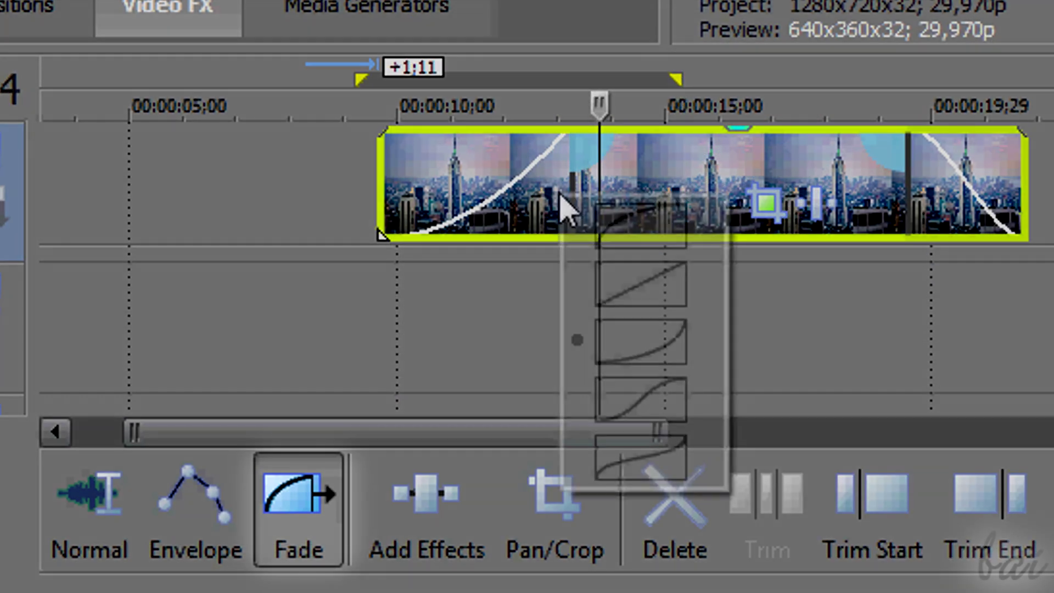
{"action": "left_click", "coordinate": [643, 393]}
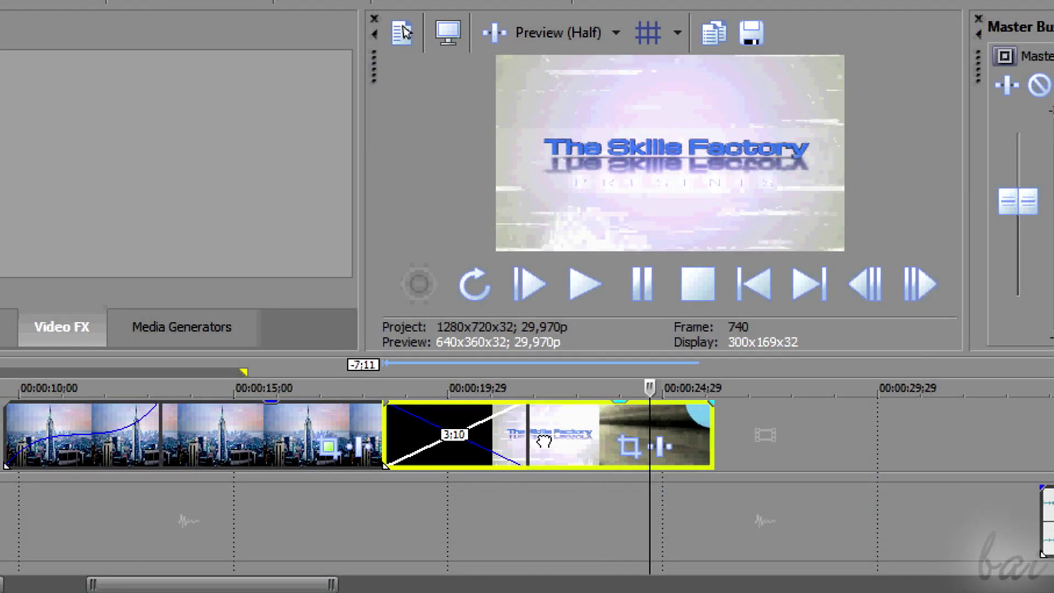
- Slide the title clip over the city clip's end, play it back, and trim the crossfade to 1;08
{"action": "left_click_drag", "start_coordinate": [545, 438], "coordinate": [634, 436]}
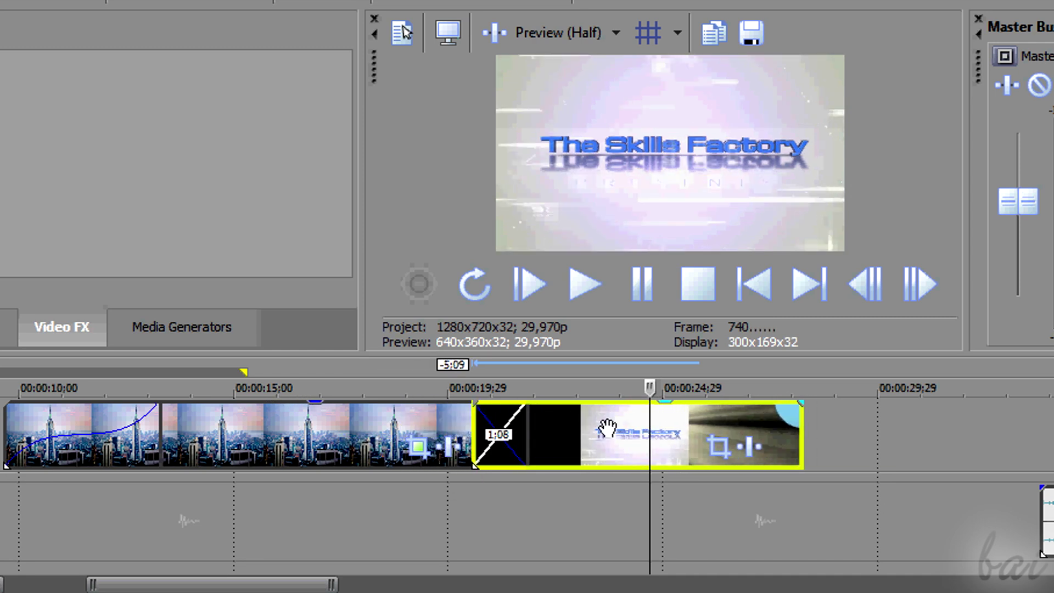
{"action": "left_click", "coordinate": [426, 385]}
{"action": "left_click", "coordinate": [582, 285]}
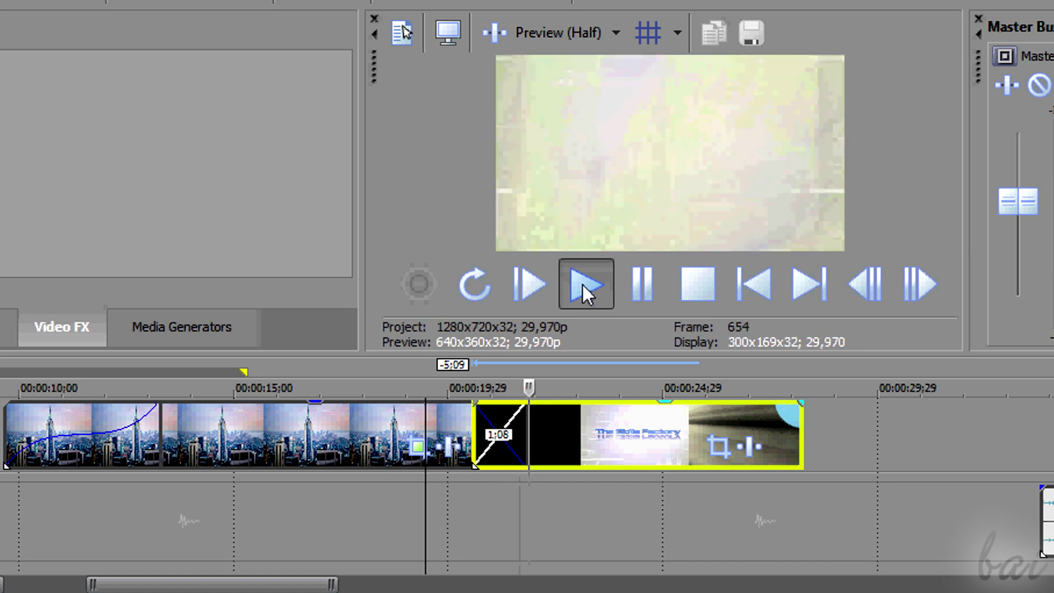
{"action": "left_click", "coordinate": [640, 290]}
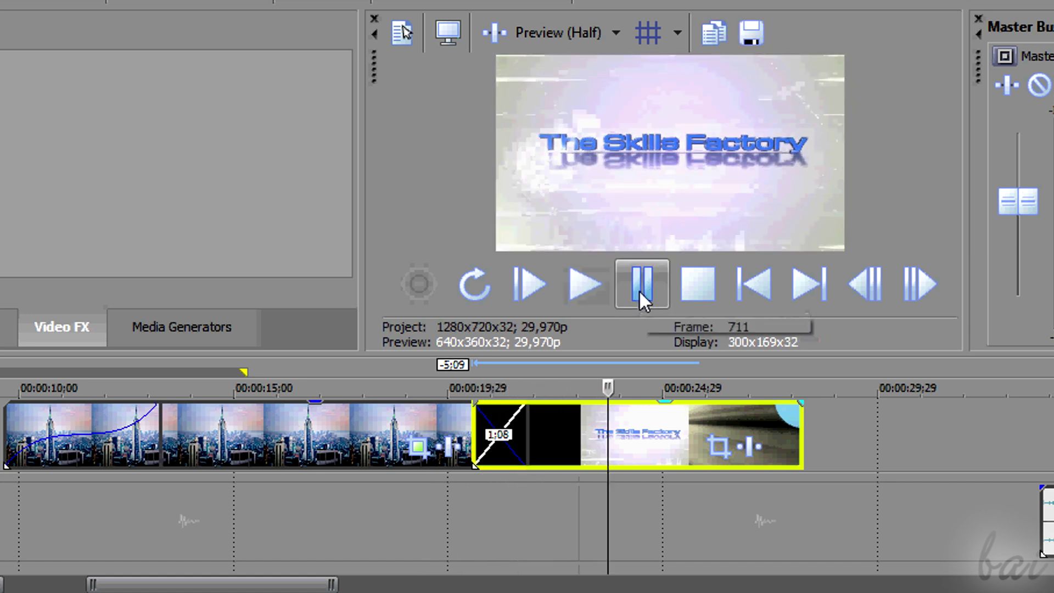
{"action": "left_click_drag", "start_coordinate": [571, 434], "coordinate": [798, 434]}
{"action": "left_click_drag", "start_coordinate": [863, 434], "coordinate": [649, 436]}
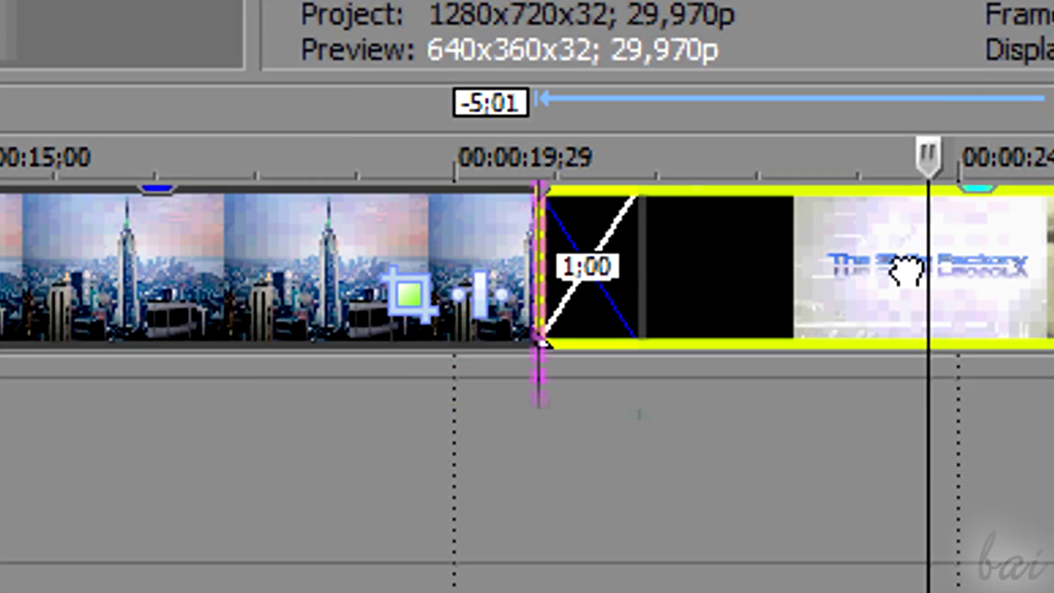
{"action": "mouse_move", "coordinate": [906, 270]}
{"action": "left_mouse_down"}
{"action": "mouse_move", "coordinate": [668, 281]}
{"action": "mouse_move", "coordinate": [909, 271]}
{"action": "mouse_move", "coordinate": [887, 270]}
{"action": "left_mouse_up"}
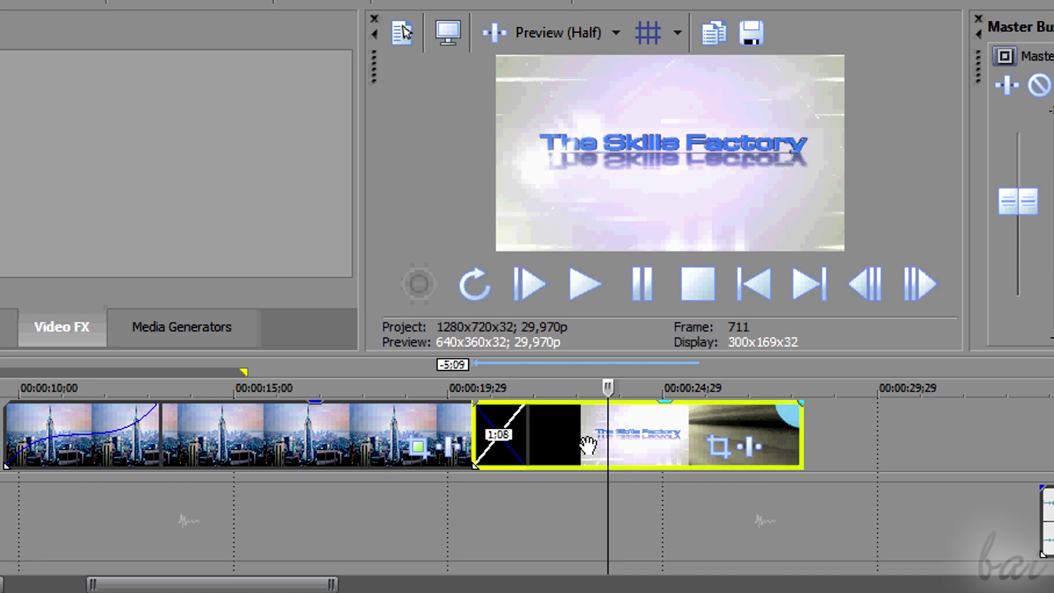
{"action": "left_click_drag", "start_coordinate": [579, 447], "coordinate": [539, 456]}
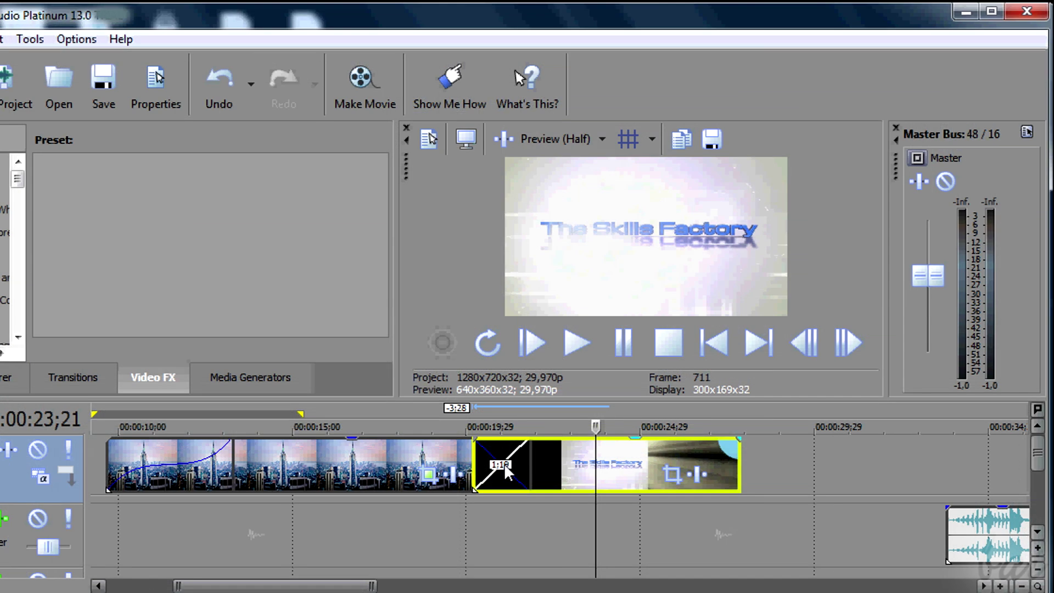
- Check the city-to-title crossfade's Fade Type options and play back the 1;19 transition
{"action": "right_click", "coordinate": [497, 437]}
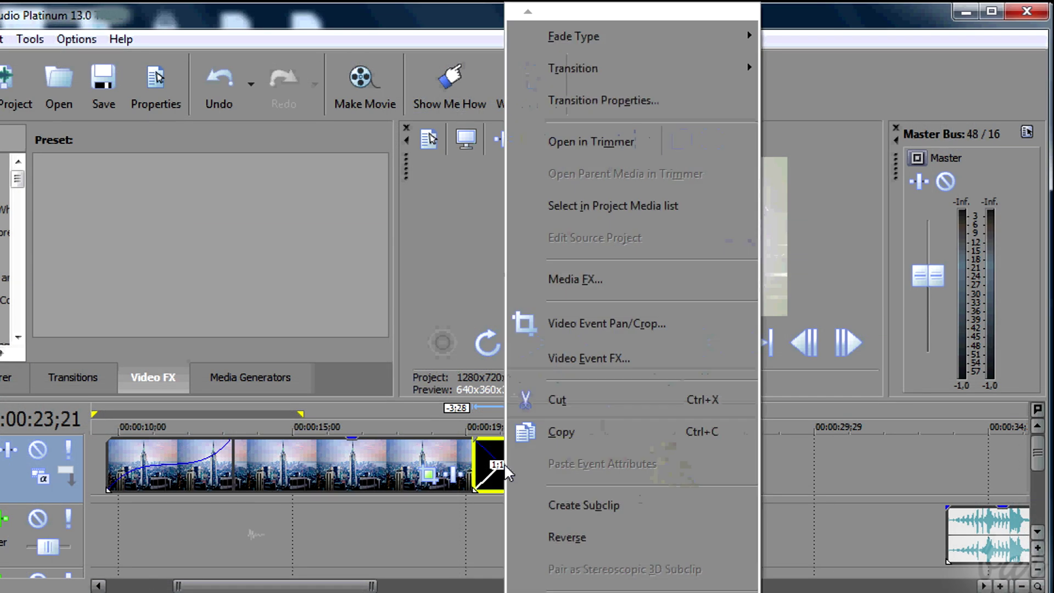
{"action": "mouse_move", "coordinate": [582, 45]}
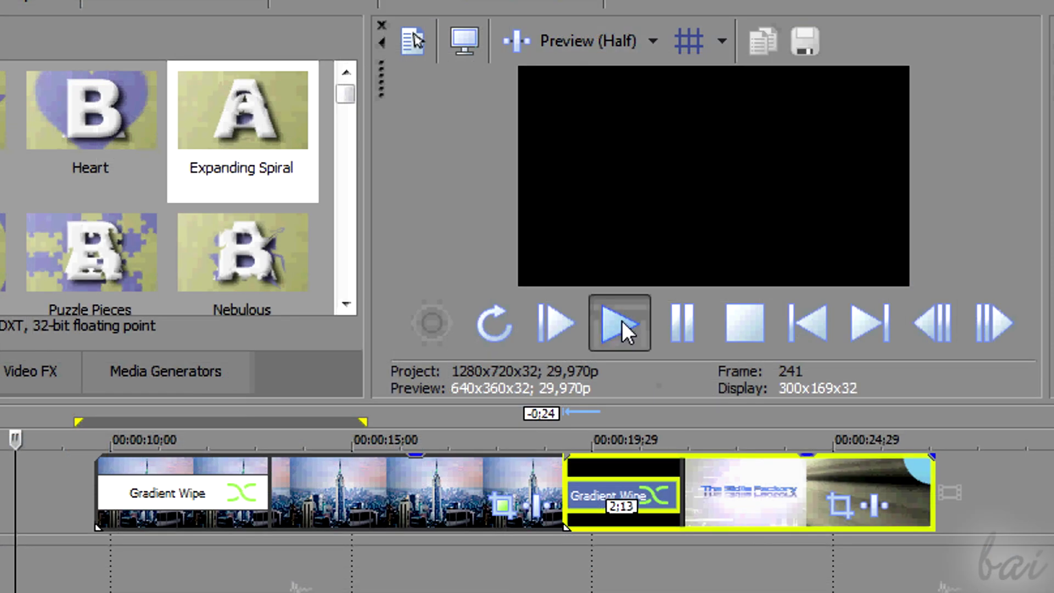
{"action": "left_click", "coordinate": [621, 320]}
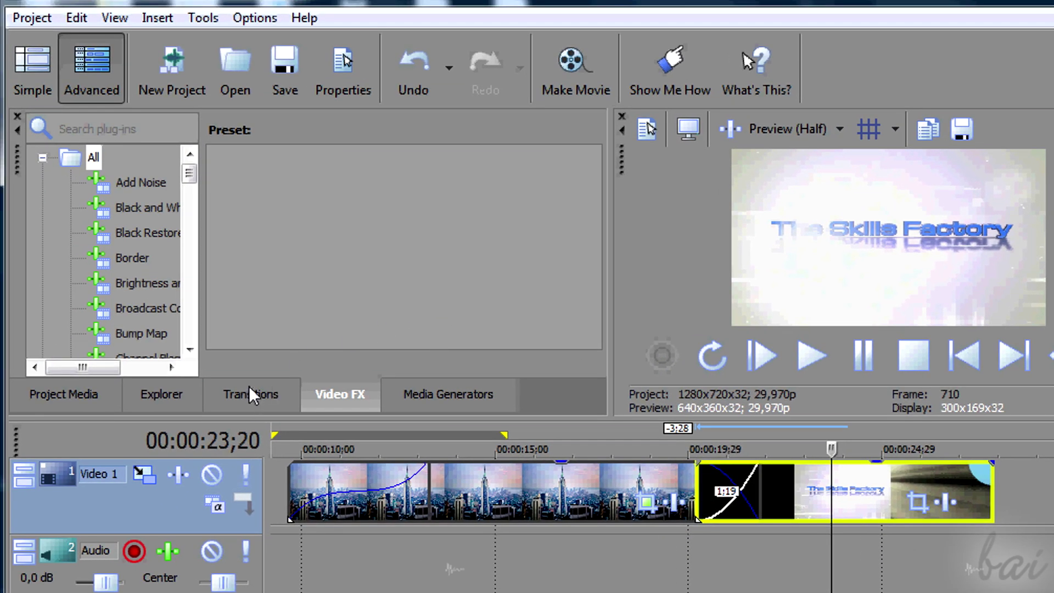
- Browse 3D Cascade, 3D Fly In/Out, Cross Effect, Dissolve and Flash, then pick Gradient Wipe's Puzzle Pieces preset
{"action": "left_click", "coordinate": [254, 396]}
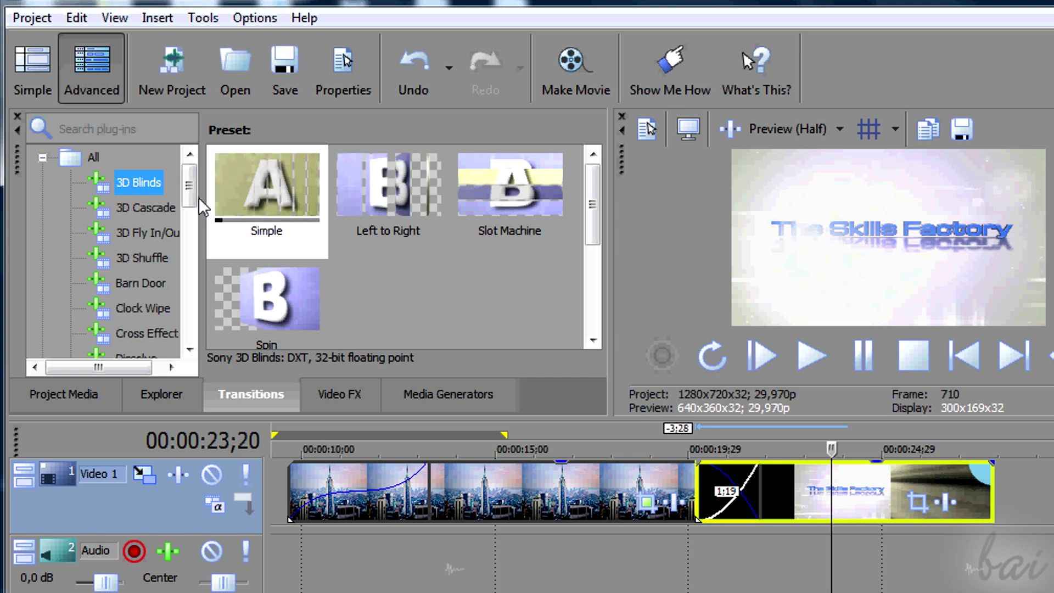
{"action": "left_click", "coordinate": [162, 209]}
{"action": "left_click", "coordinate": [161, 232]}
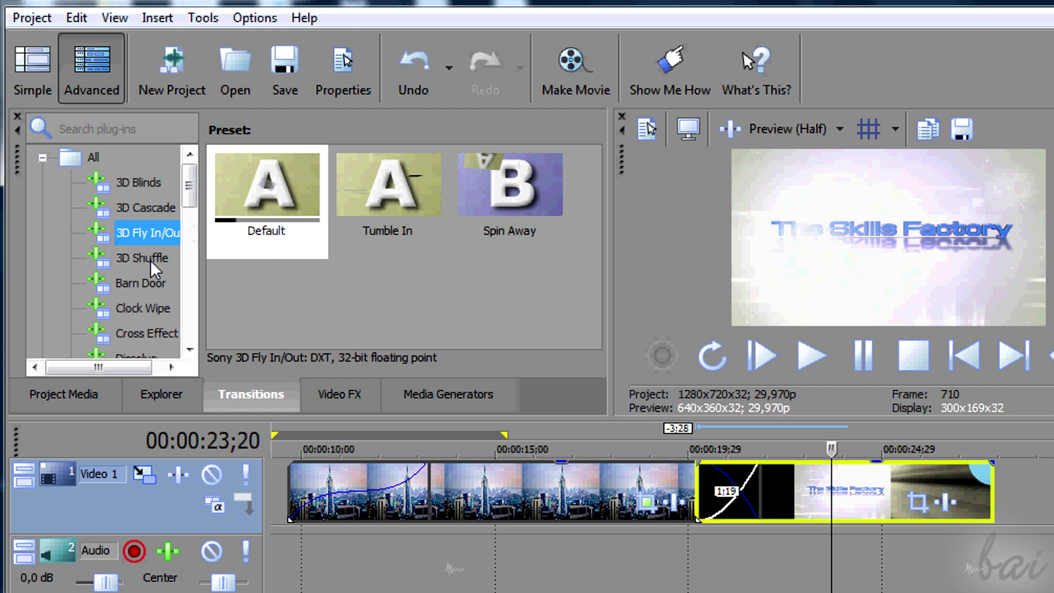
{"action": "left_click", "coordinate": [145, 333]}
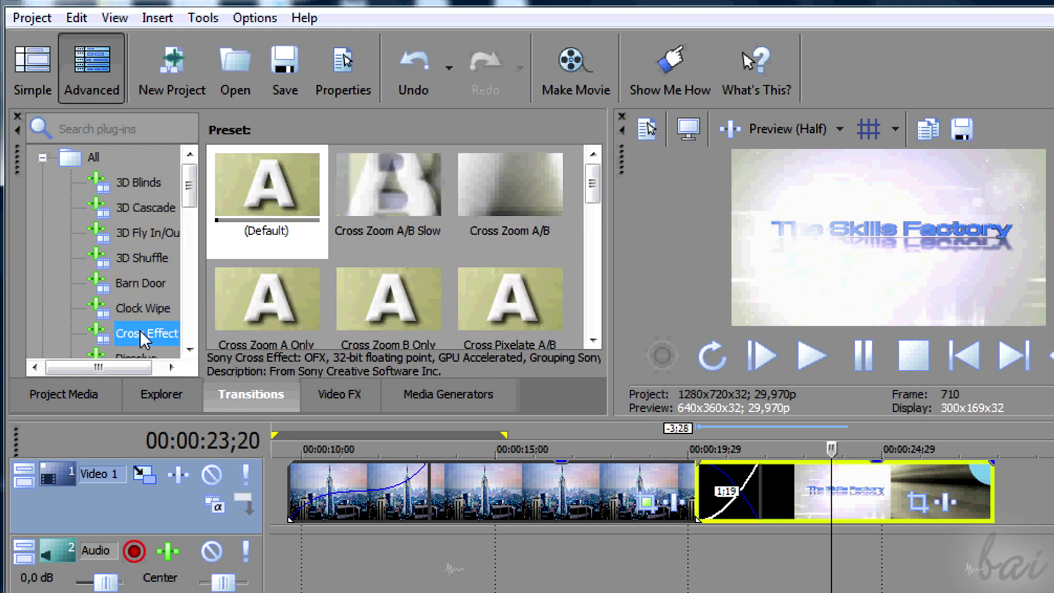
{"action": "scroll", "coordinate": [157, 309], "scroll_direction": "down", "scroll_amount": 1}
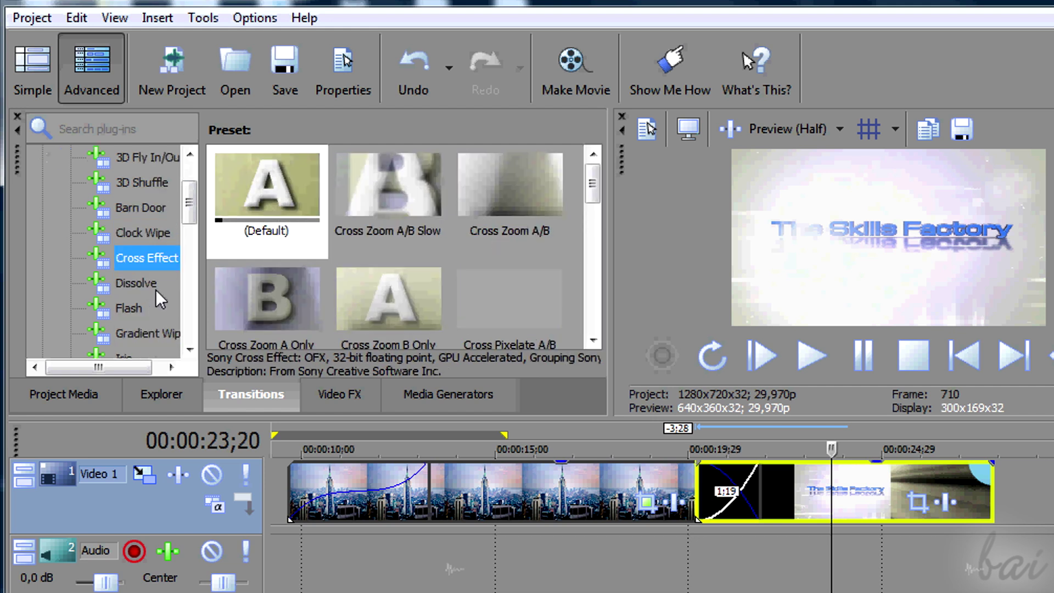
{"action": "left_click", "coordinate": [138, 283]}
{"action": "left_click", "coordinate": [138, 310]}
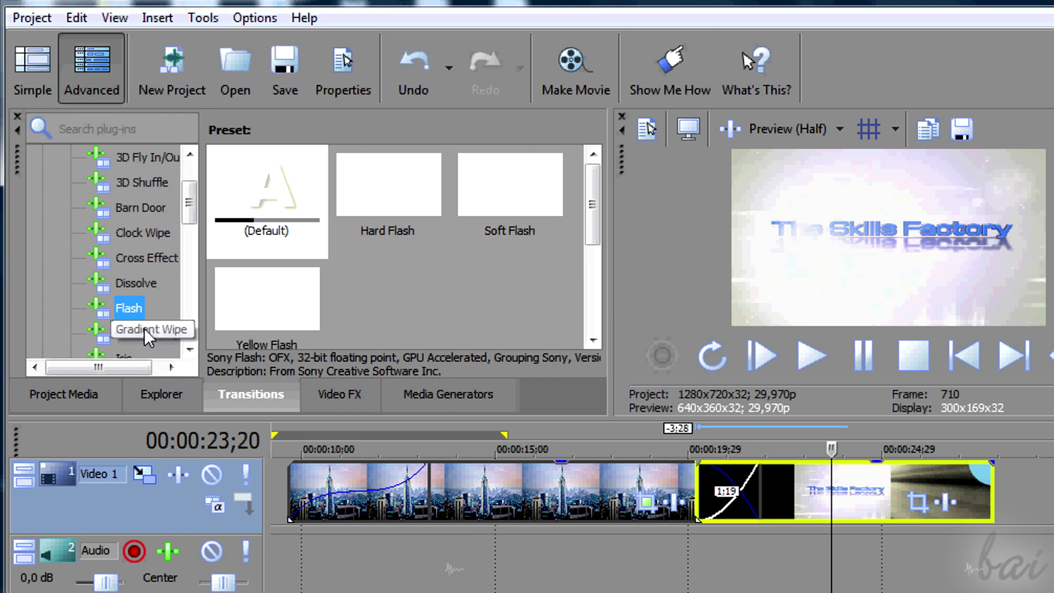
{"action": "left_click", "coordinate": [144, 332]}
{"action": "scroll", "coordinate": [144, 331], "scroll_direction": "down", "scroll_amount": 2}
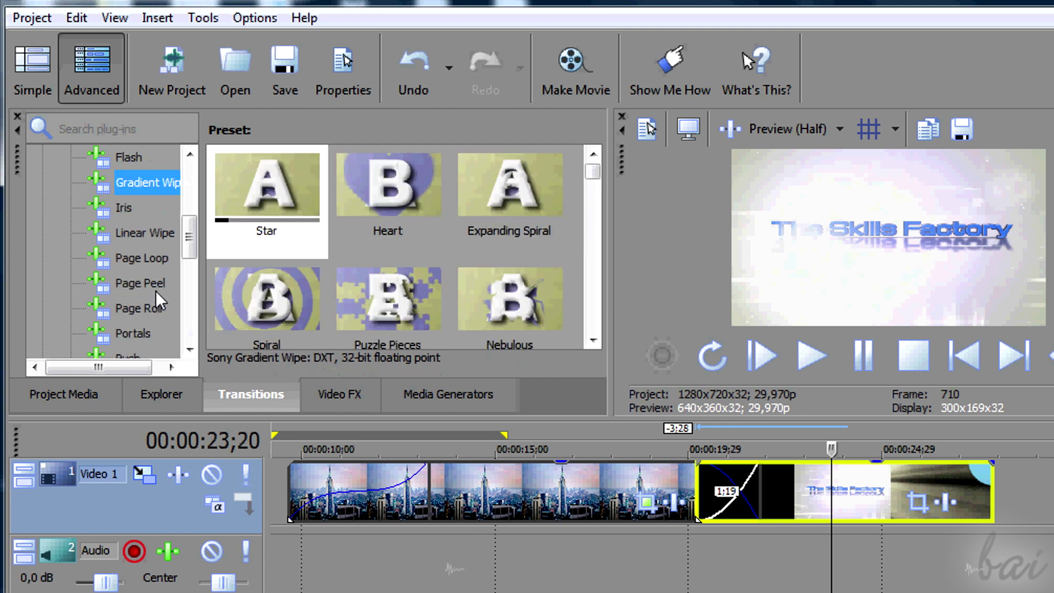
{"action": "left_click", "coordinate": [388, 302]}
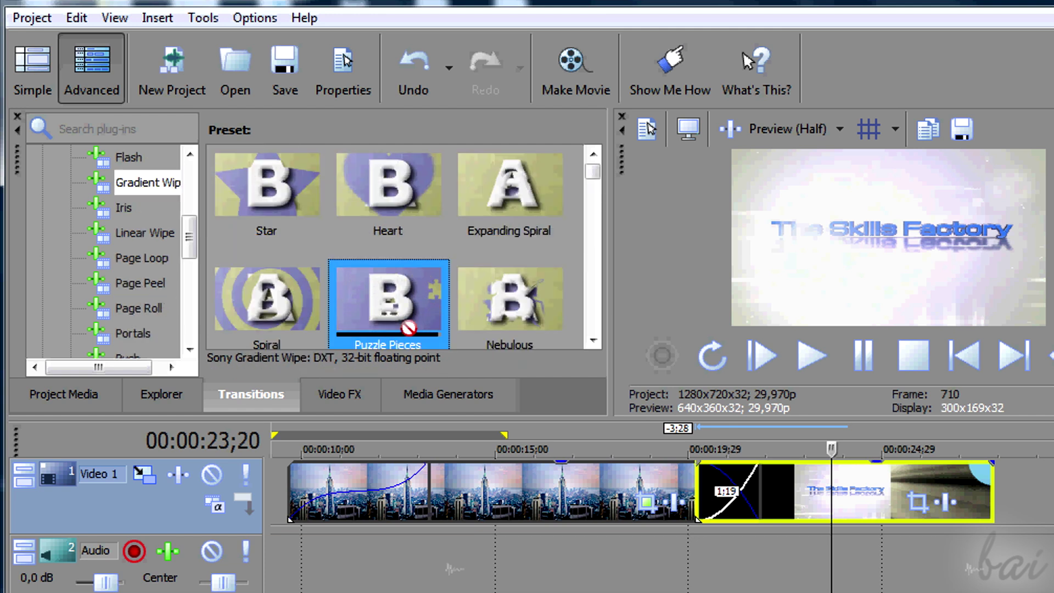
- Put Puzzle Pieces on the city clip's fade-in, then Expanding Spiral on the overlap with Threshold Blend 0.451
{"action": "left_click_drag", "start_coordinate": [354, 505], "coordinate": [353, 504]}
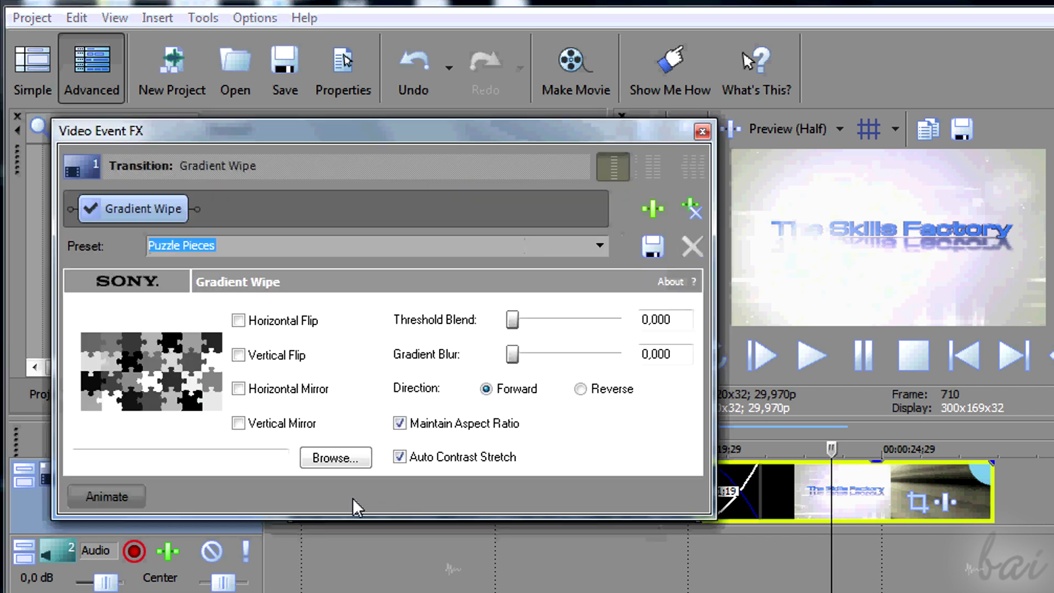
{"action": "left_click", "coordinate": [703, 131]}
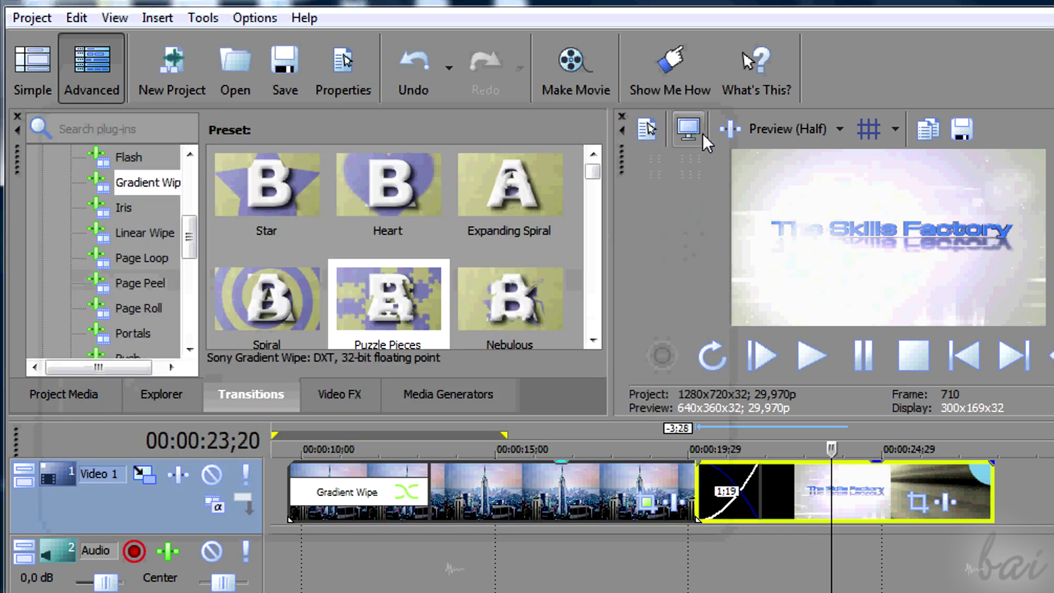
{"action": "left_click", "coordinate": [511, 212]}
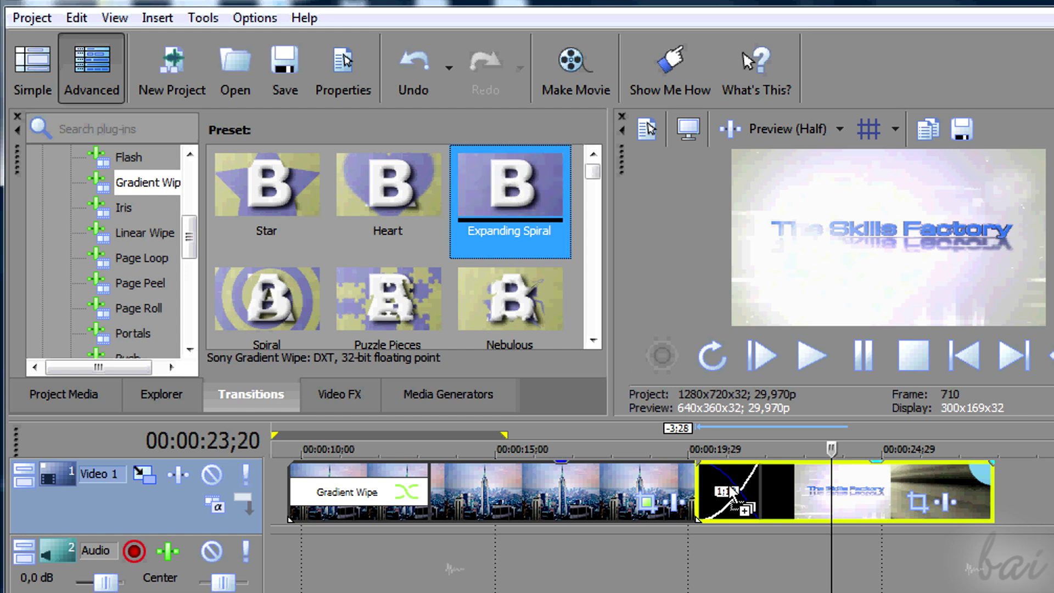
{"action": "left_click_drag", "start_coordinate": [730, 489], "coordinate": [730, 490]}
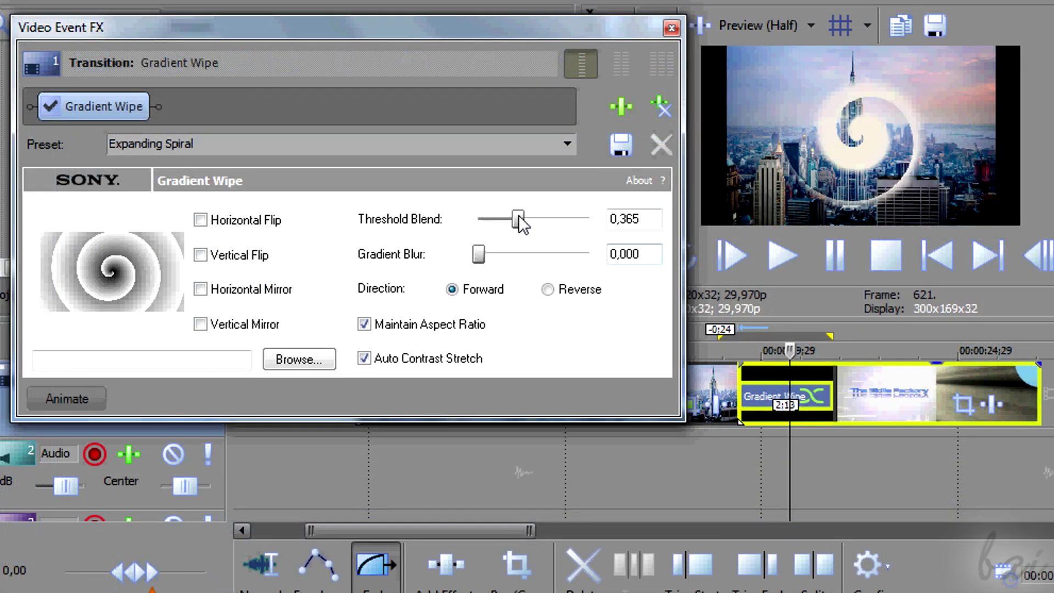
{"action": "mouse_move", "coordinate": [520, 220]}
{"action": "left_mouse_down"}
{"action": "mouse_move", "coordinate": [590, 220]}
{"action": "mouse_move", "coordinate": [516, 219]}
{"action": "mouse_move", "coordinate": [530, 223]}
{"action": "left_mouse_up"}
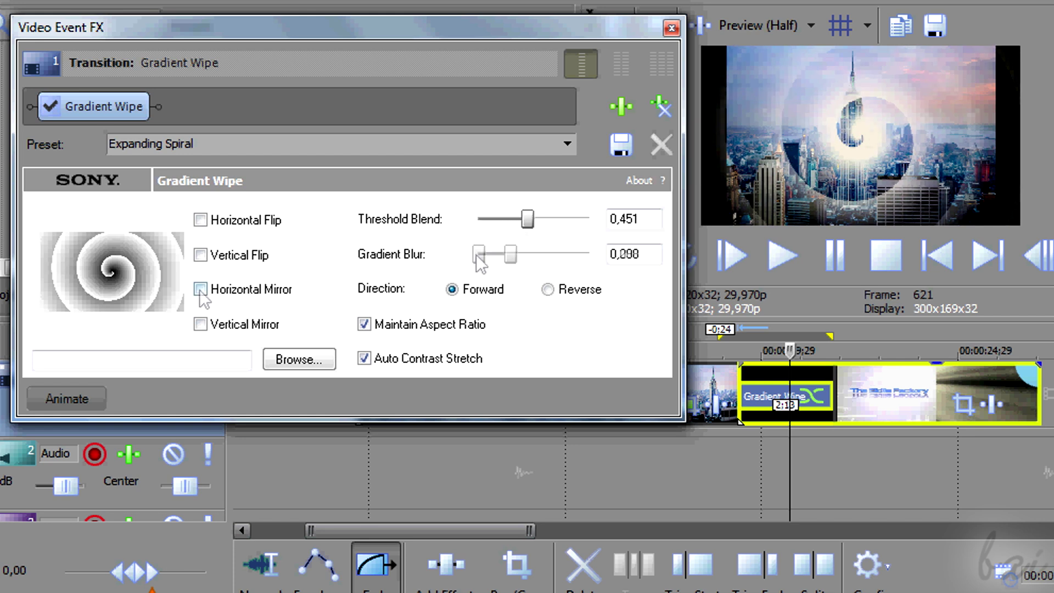
{"action": "left_click", "coordinate": [672, 27]}
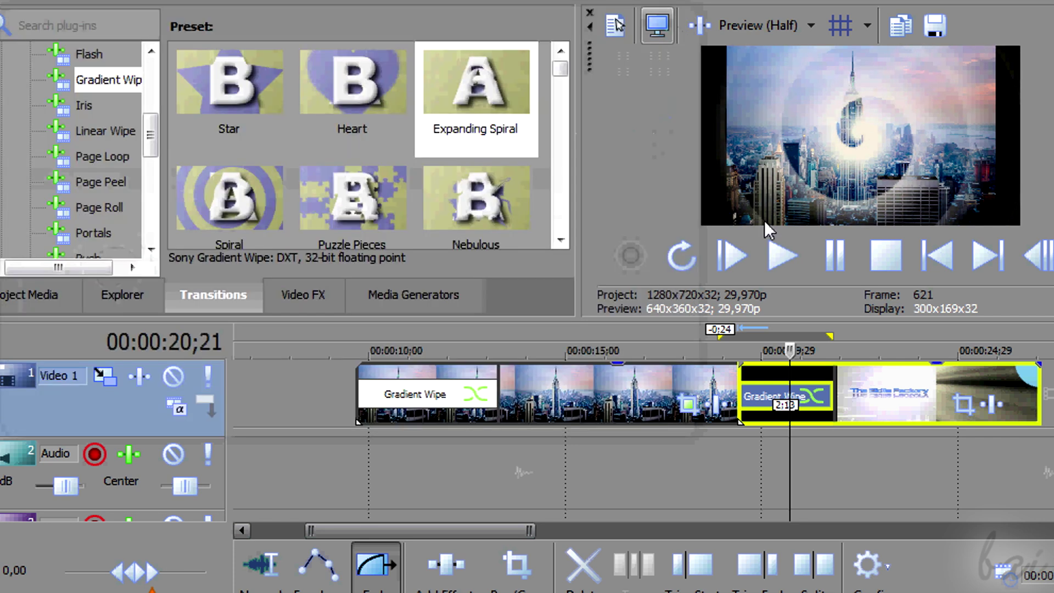
{"action": "left_click", "coordinate": [782, 255]}
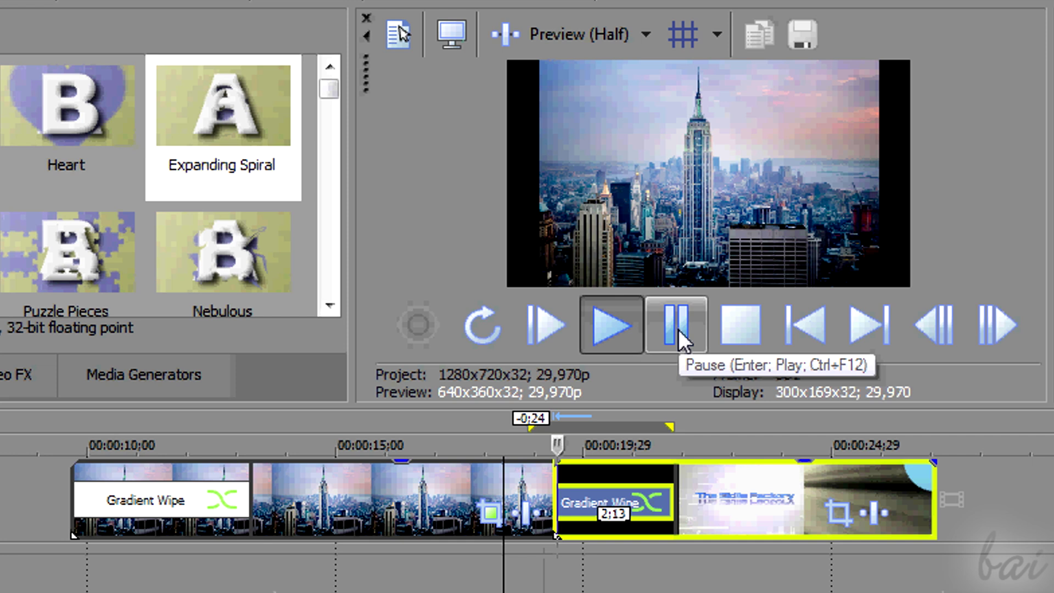
{"action": "left_click", "coordinate": [683, 327]}
{"action": "left_click", "coordinate": [636, 326]}
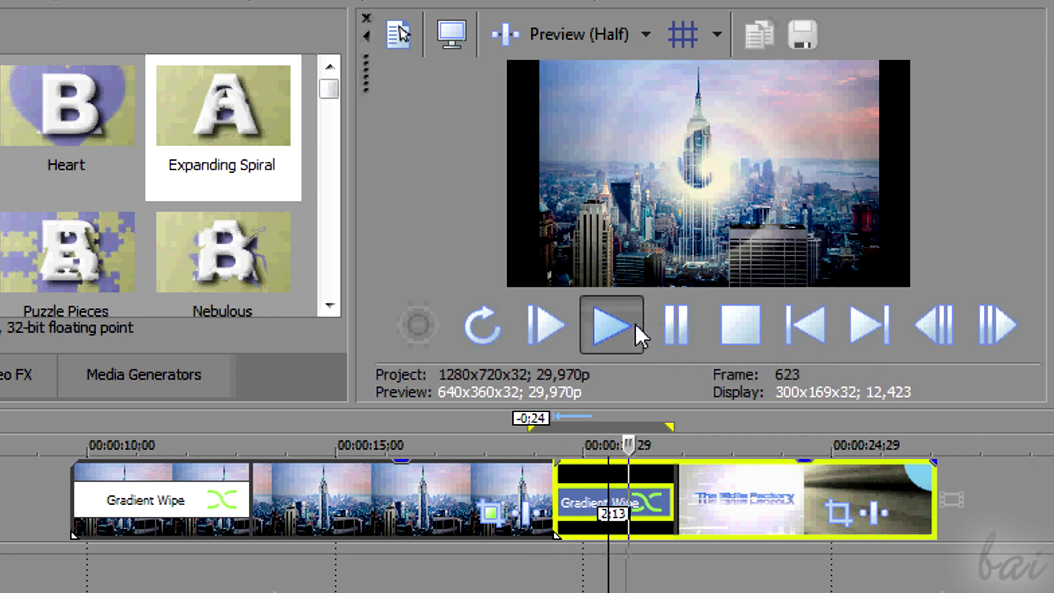
{"action": "left_click", "coordinate": [673, 324]}
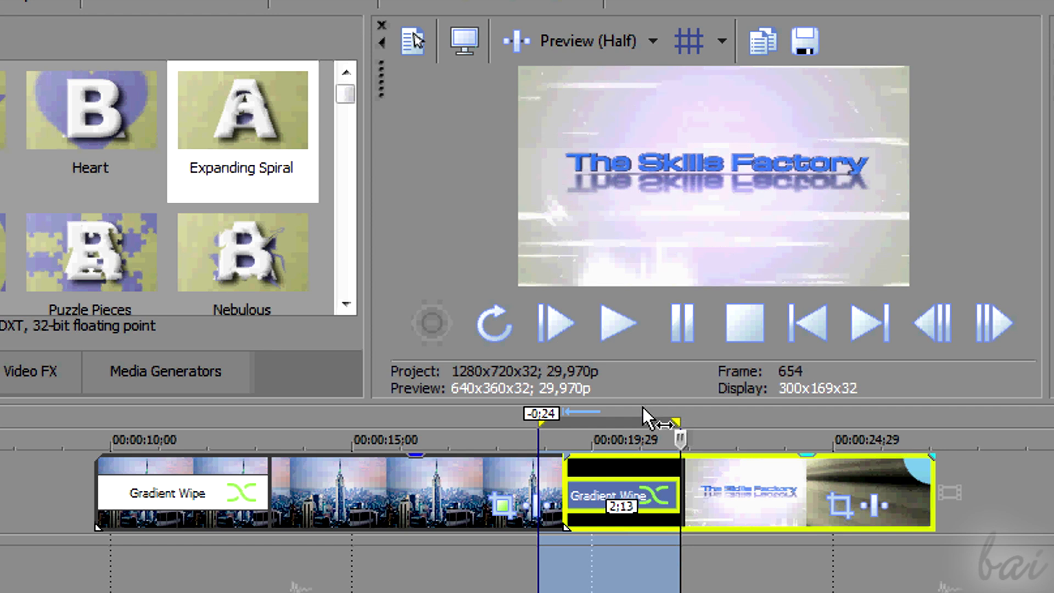
{"action": "left_click", "coordinate": [628, 442]}
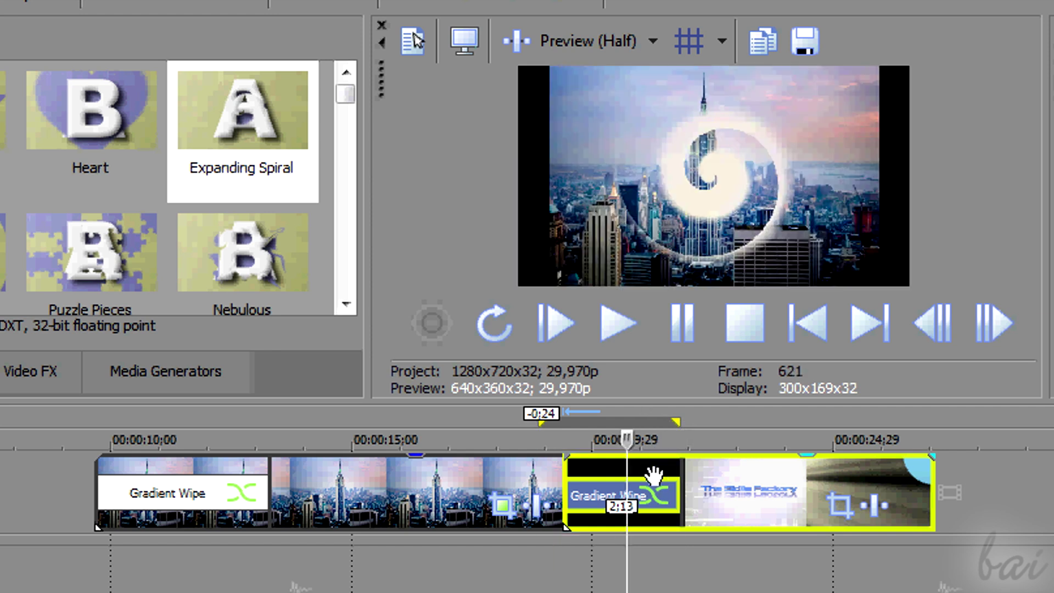
- Reopen the Expanding Spiral's properties, then replace it at the city-title junction from the Transition context menu
{"action": "left_click", "coordinate": [662, 508]}
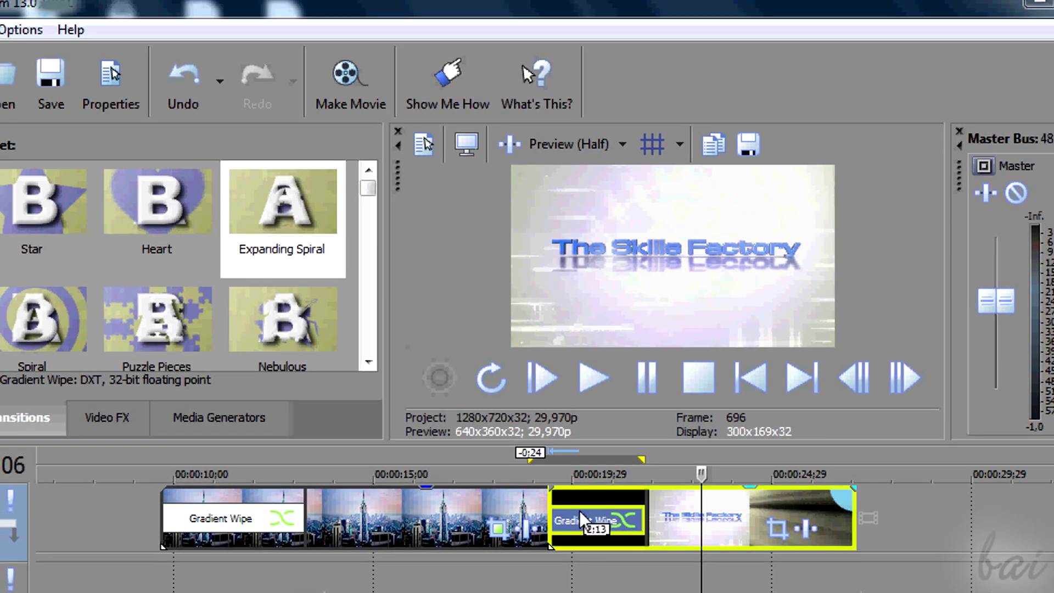
{"action": "right_click", "coordinate": [582, 519]}
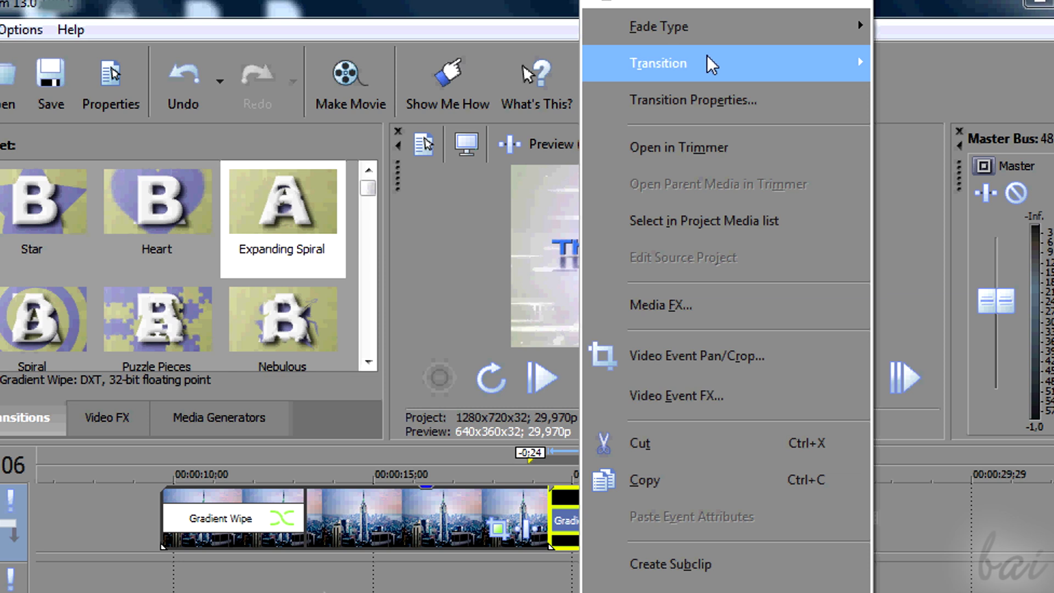
{"action": "mouse_move", "coordinate": [714, 42]}
{"action": "mouse_move", "coordinate": [706, 77]}
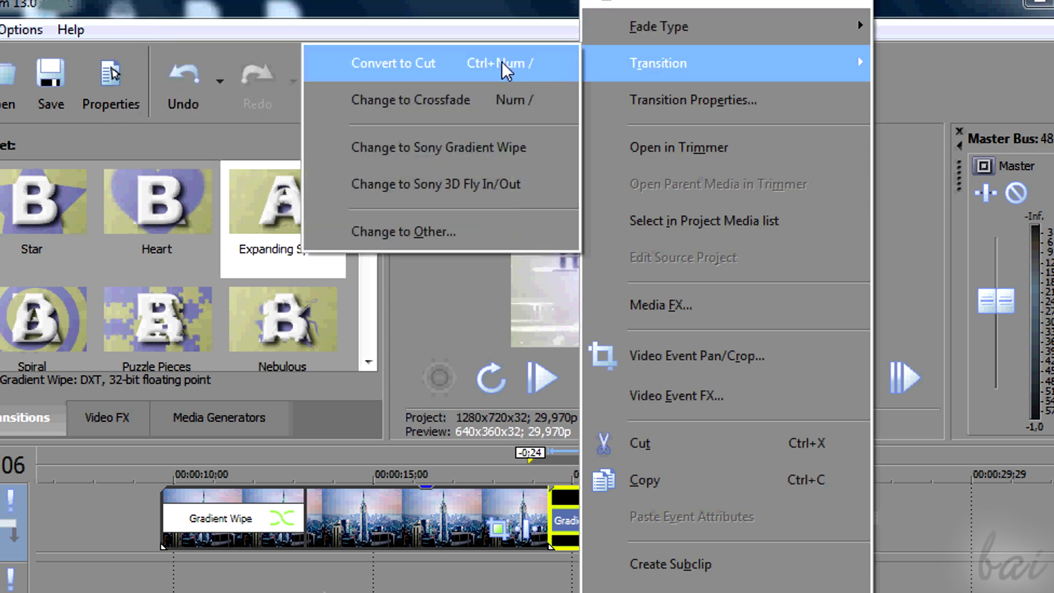
{"action": "left_click", "coordinate": [491, 100]}
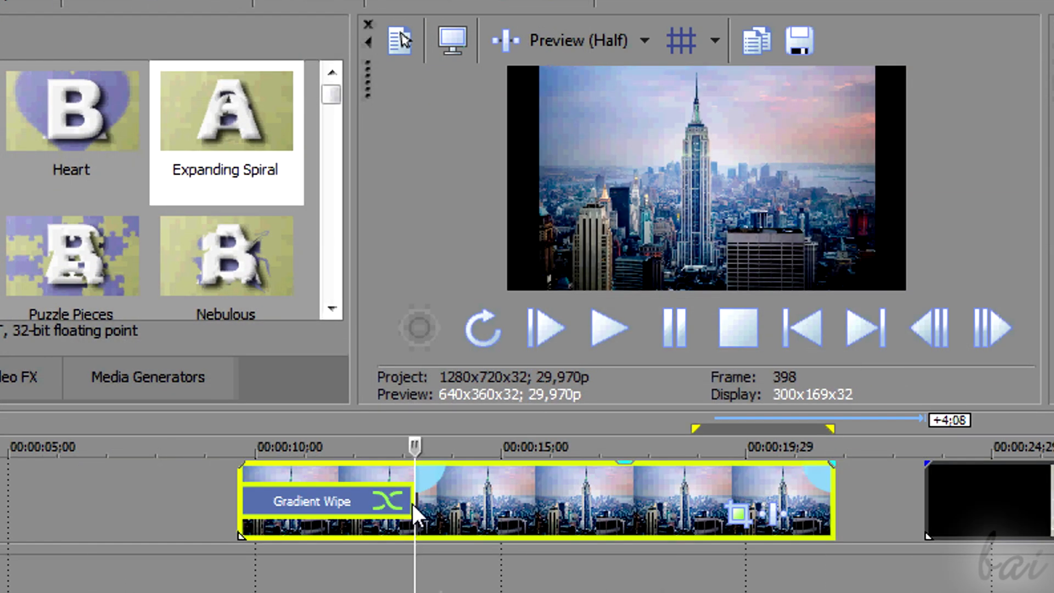
- Drag the Gradient Wipe fade-in's right edge left, then open the city clip's Event Pan/Crop (630×420)
{"action": "left_click_drag", "start_coordinate": [417, 482], "coordinate": [296, 483]}
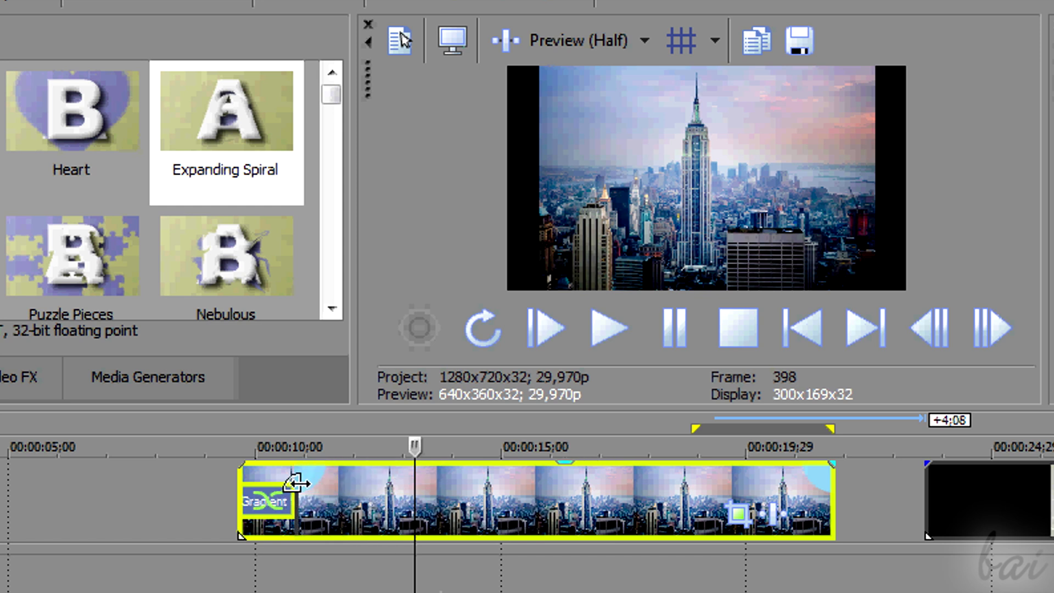
{"action": "left_click_drag", "start_coordinate": [695, 493], "coordinate": [511, 521]}
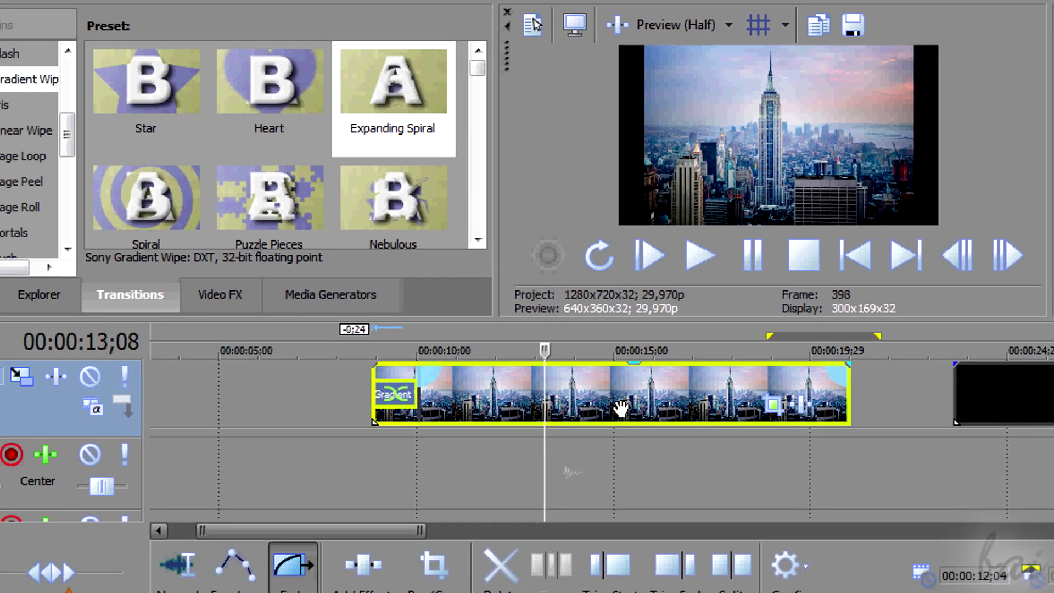
{"action": "left_click_drag", "start_coordinate": [620, 409], "coordinate": [621, 409]}
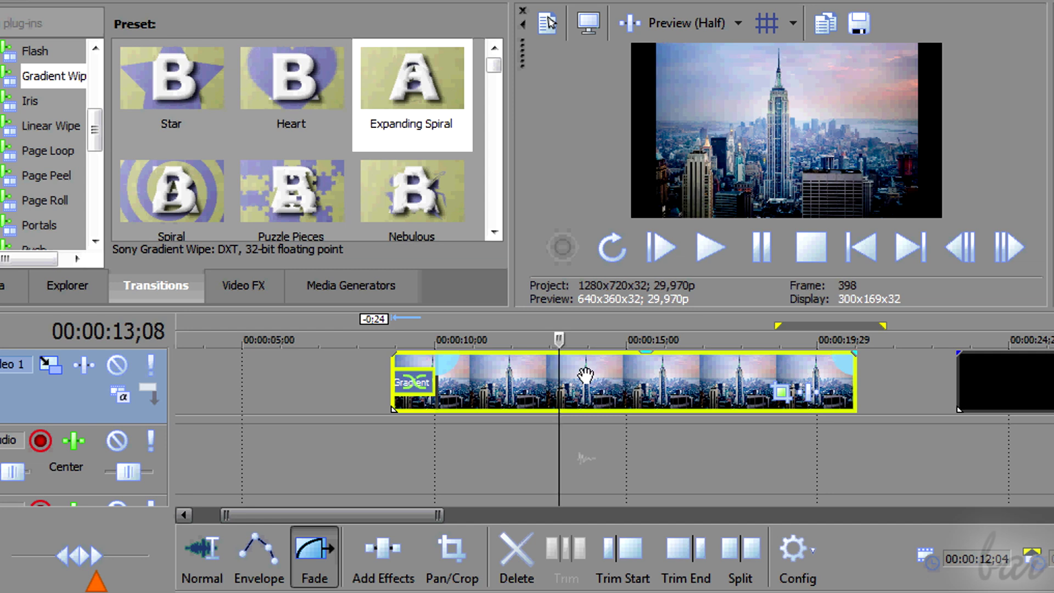
{"action": "left_click", "coordinate": [447, 561]}
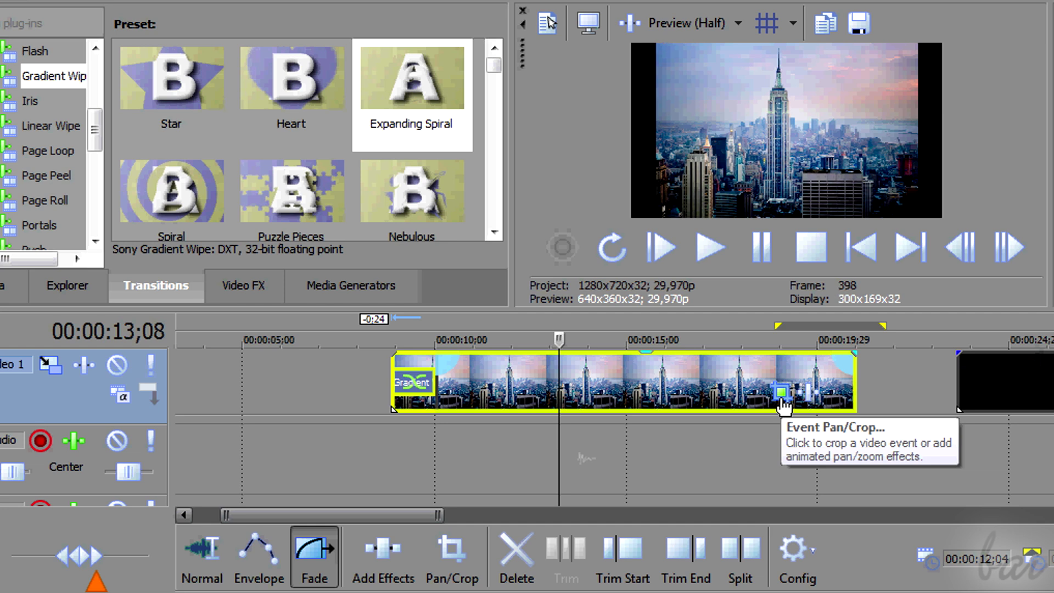
- Enlarge the Pan/Crop window and resize the crop frame to 627.8×418.5, centred at 315, 210
{"action": "left_click", "coordinate": [783, 402]}
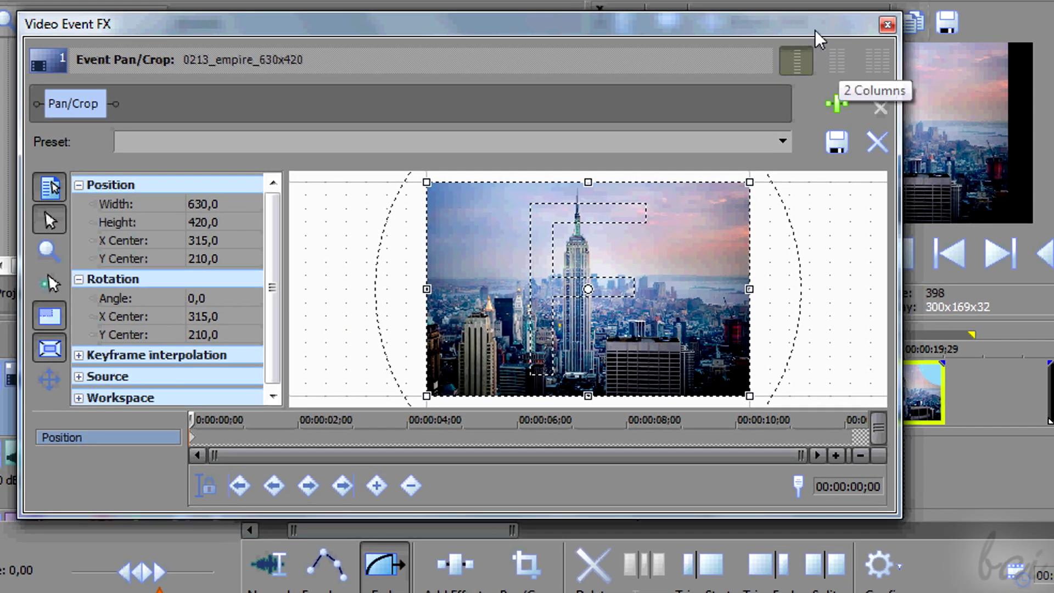
{"action": "left_click_drag", "start_coordinate": [777, 26], "coordinate": [567, 2]}
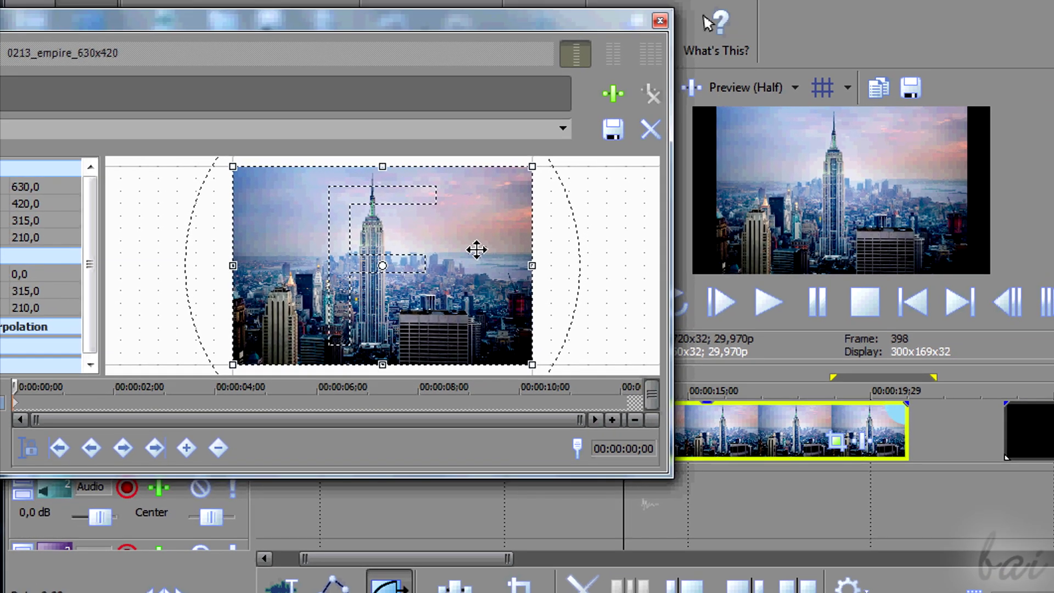
{"action": "left_click_drag", "start_coordinate": [668, 477], "coordinate": [662, 583]}
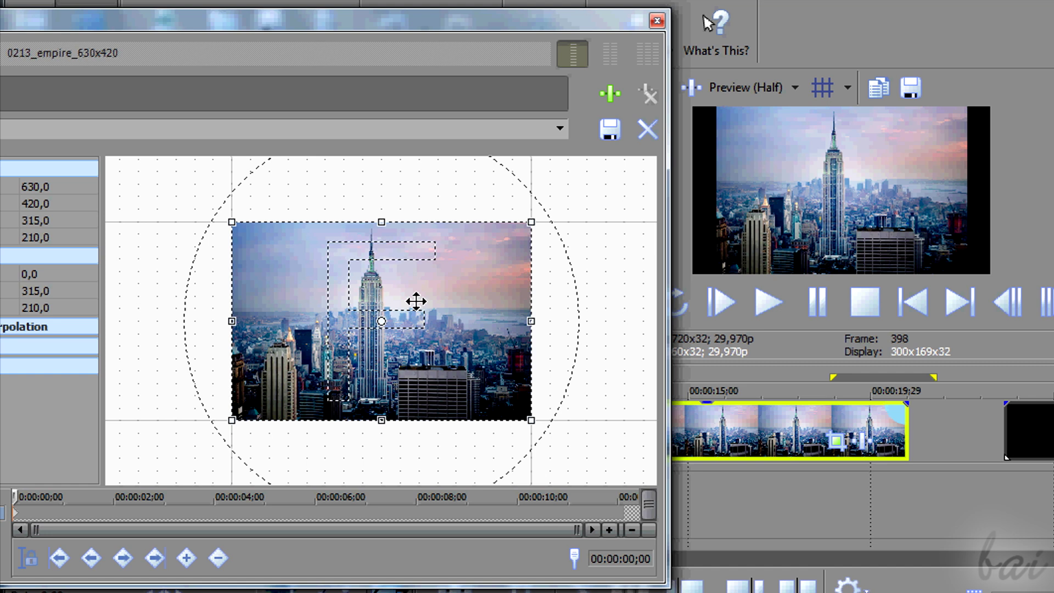
{"action": "left_click_drag", "start_coordinate": [416, 301], "coordinate": [540, 222]}
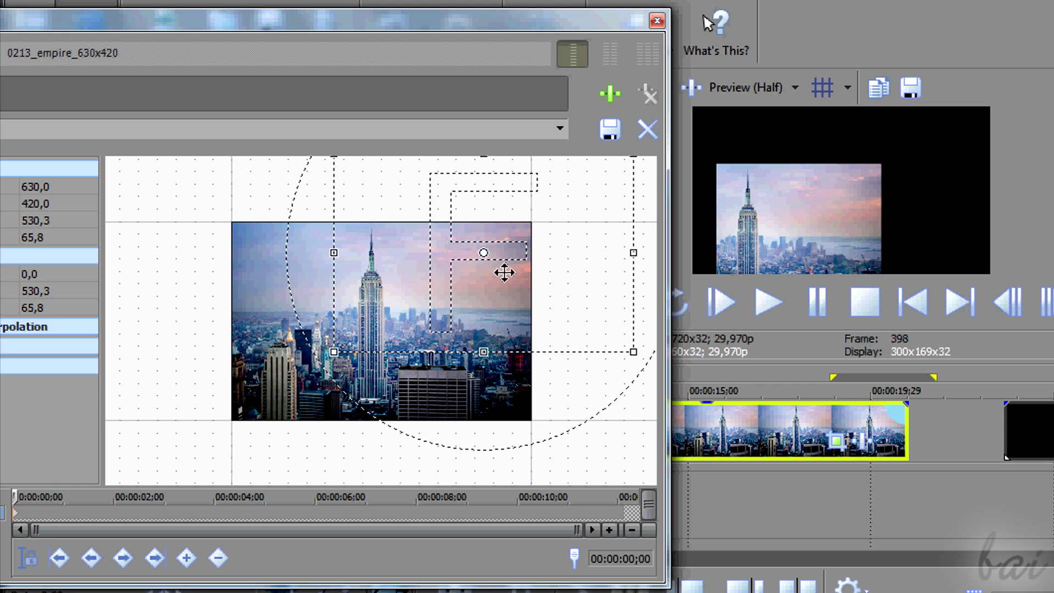
{"action": "key", "text": "ctrl+z"}
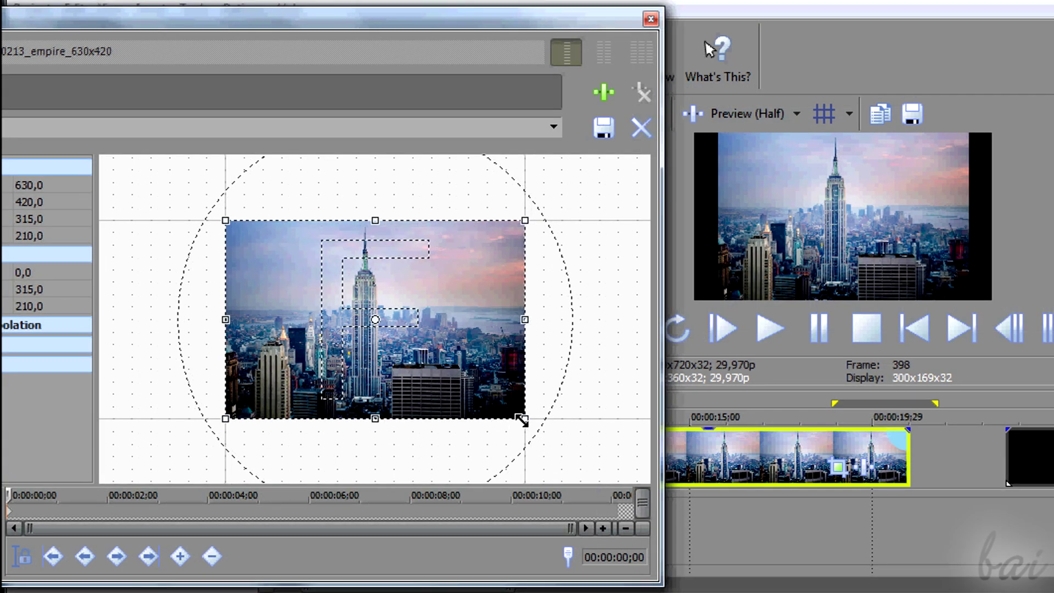
{"action": "left_click_drag", "start_coordinate": [523, 420], "coordinate": [571, 423]}
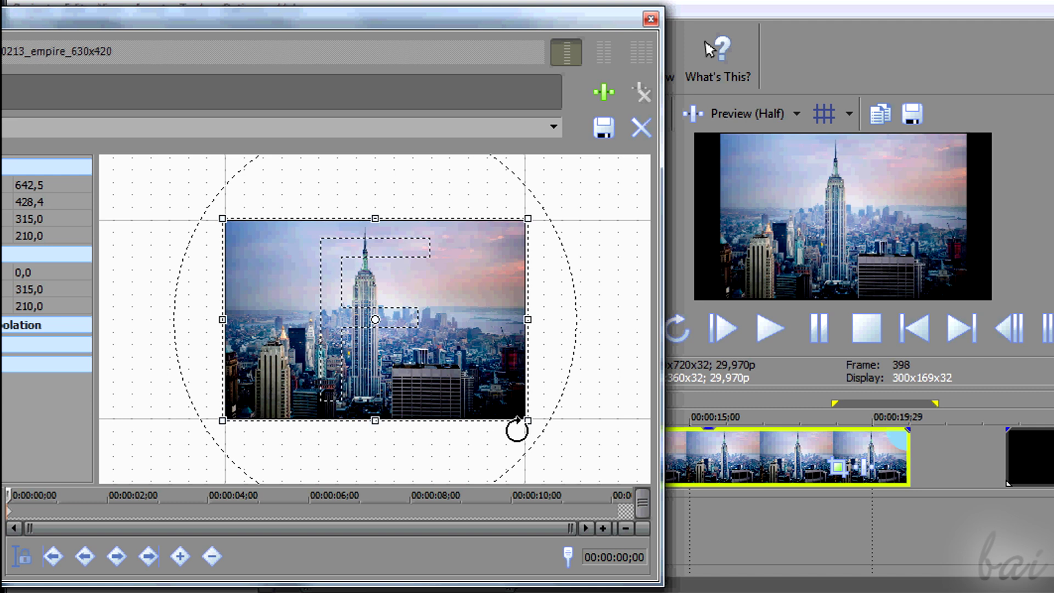
{"action": "left_click_drag", "start_coordinate": [526, 422], "coordinate": [524, 419]}
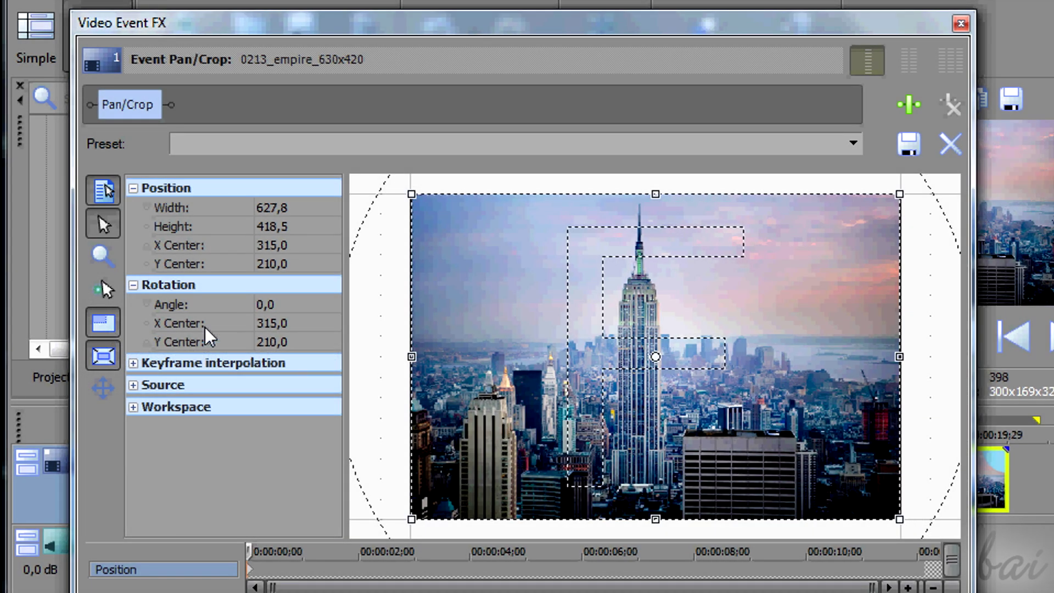
- Unlock the crop frame's aspect ratio and stretch the frame to fill the image
{"action": "left_click", "coordinate": [107, 323]}
{"action": "left_click_drag", "start_coordinate": [900, 519], "coordinate": [983, 357]}
{"action": "left_click", "coordinate": [102, 323]}
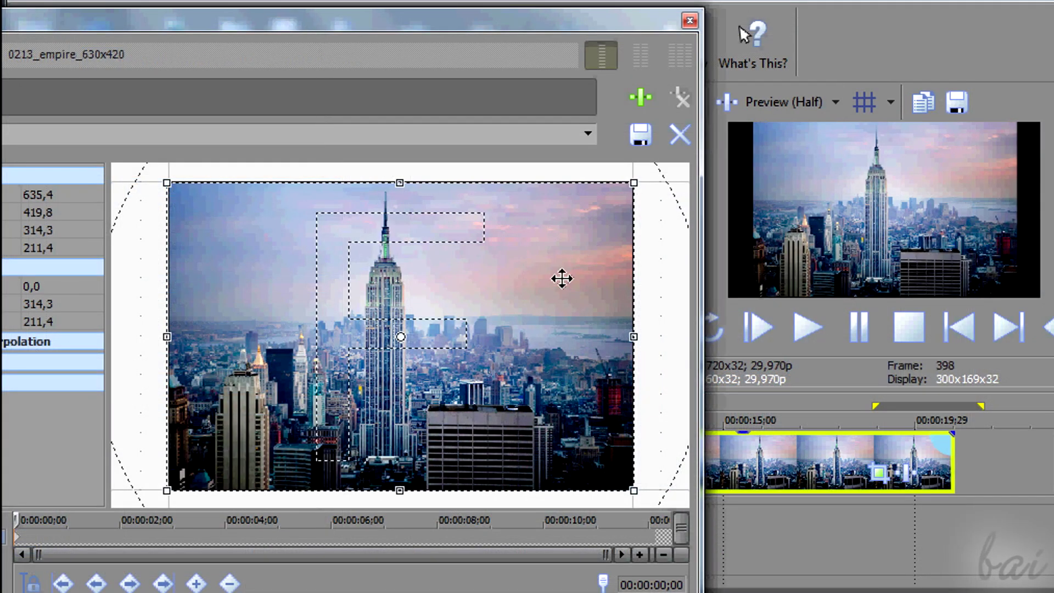
- Test-rotate the frame to about 31,7°, then set Angle back to 0 at 635,4 × 419,8
{"action": "scroll", "coordinate": [562, 278], "scroll_direction": "down", "scroll_amount": 4}
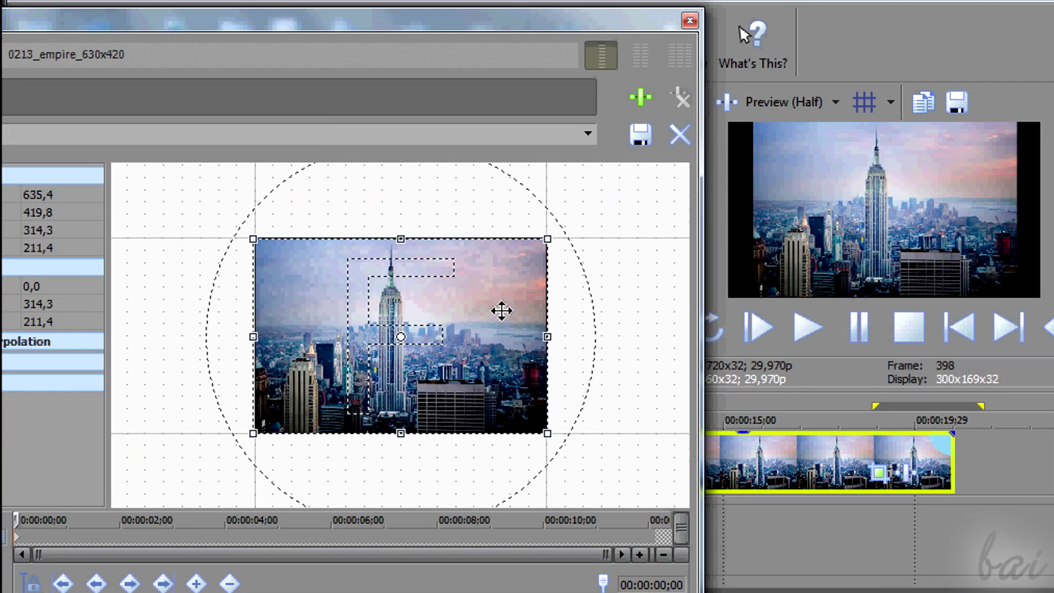
{"action": "mouse_move", "coordinate": [570, 288]}
{"action": "left_mouse_down"}
{"action": "mouse_move", "coordinate": [584, 318]}
{"action": "mouse_move", "coordinate": [587, 391]}
{"action": "mouse_move", "coordinate": [586, 328]}
{"action": "mouse_move", "coordinate": [553, 224]}
{"action": "mouse_move", "coordinate": [489, 152]}
{"action": "mouse_move", "coordinate": [565, 306]}
{"action": "left_mouse_up"}
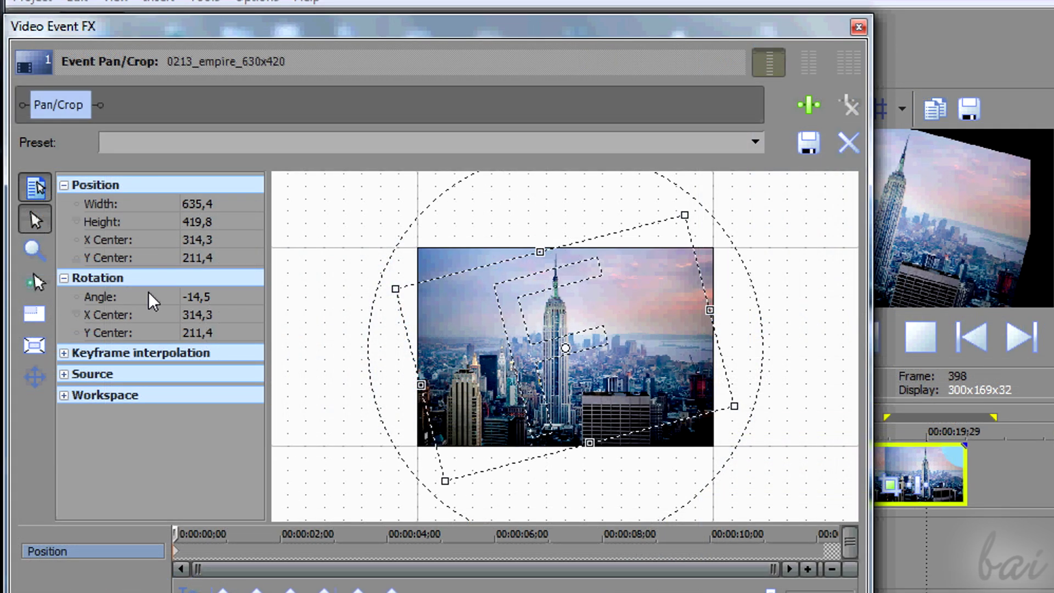
{"action": "left_click", "coordinate": [212, 204]}
{"action": "left_click", "coordinate": [198, 222]}
{"action": "left_click", "coordinate": [203, 240]}
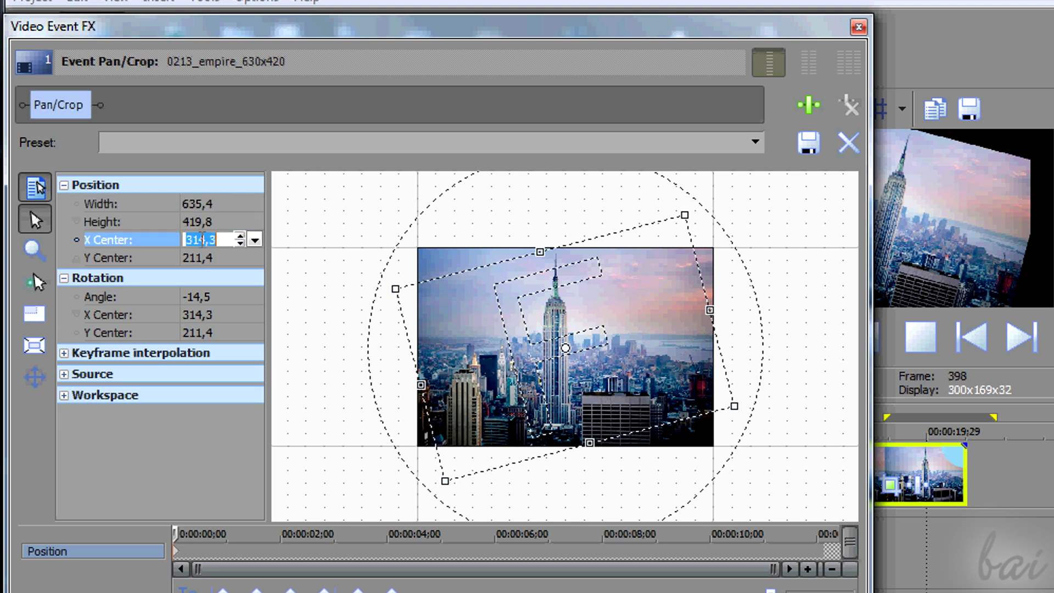
{"action": "left_click", "coordinate": [220, 258]}
{"action": "left_click_drag", "start_coordinate": [619, 13], "coordinate": [549, 27]}
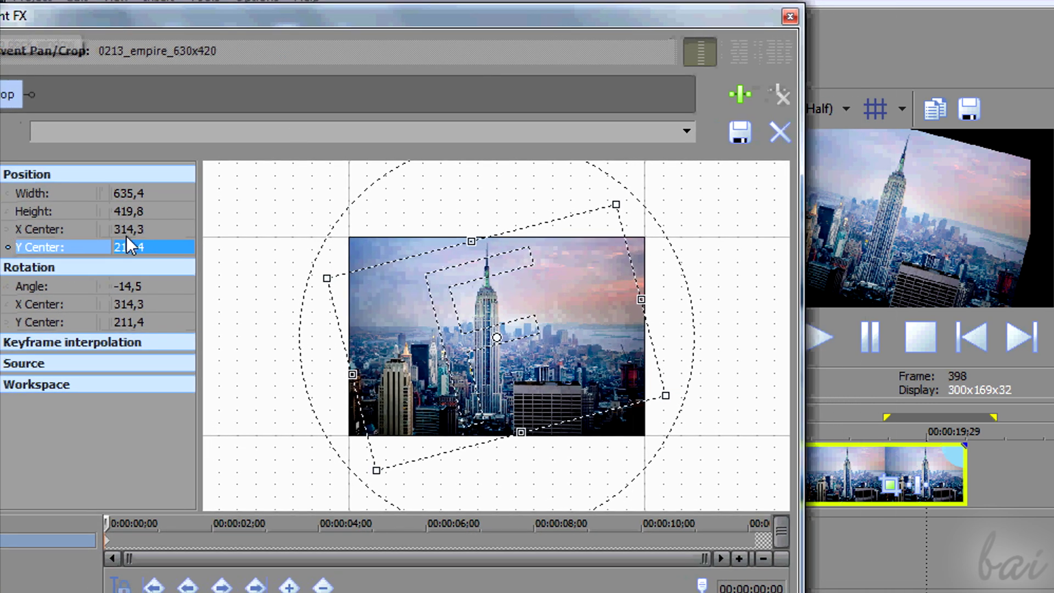
{"action": "left_click", "coordinate": [134, 285]}
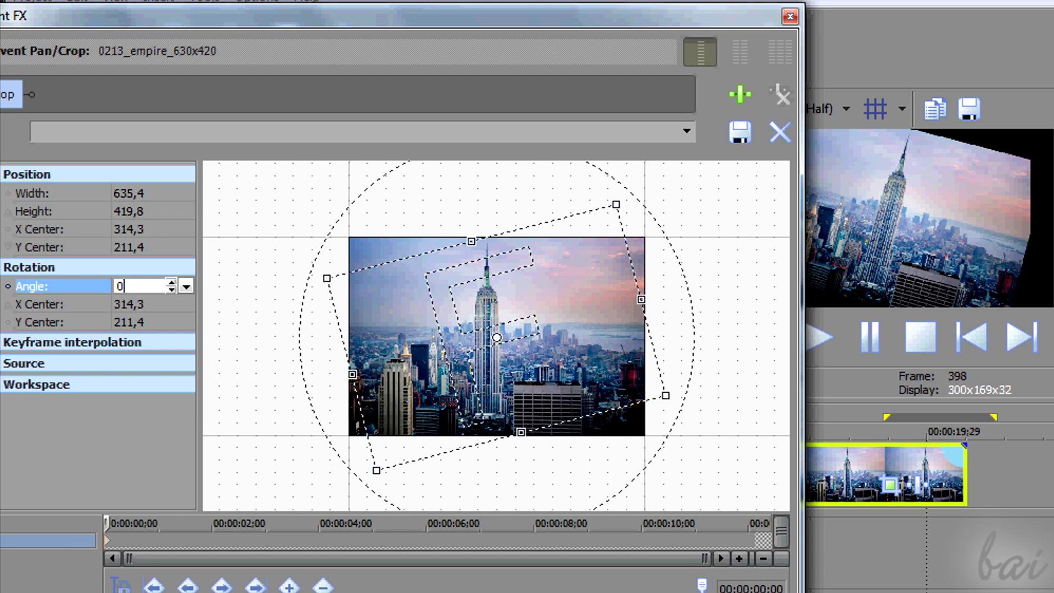
{"action": "key", "text": "Return"}
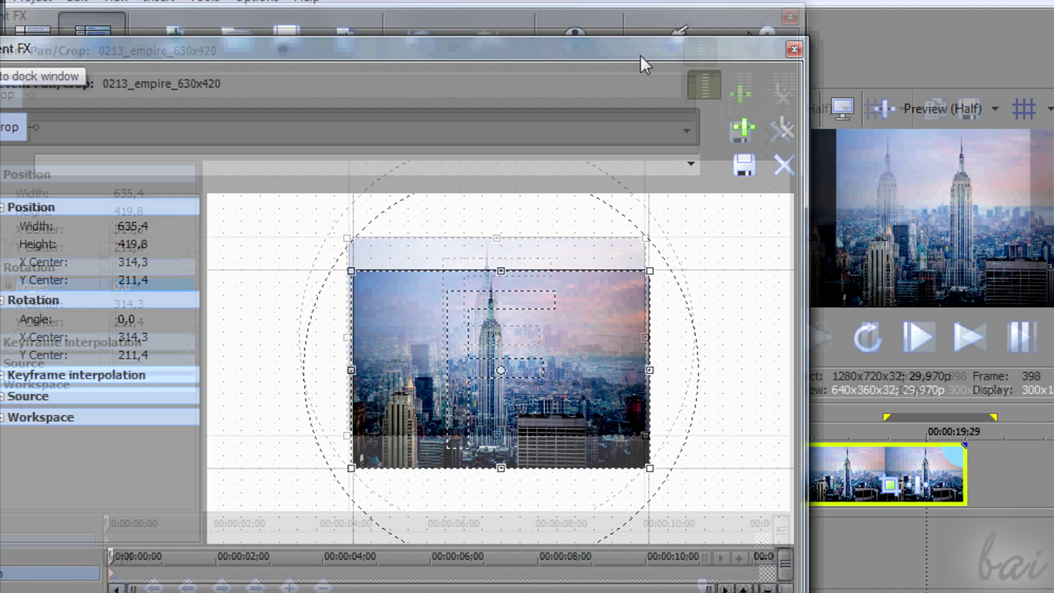
- From the clip start, rotate and shrink the crop frame to about 416 × 275, adding a keyframe
{"action": "left_click_drag", "start_coordinate": [640, 55], "coordinate": [633, 44]}
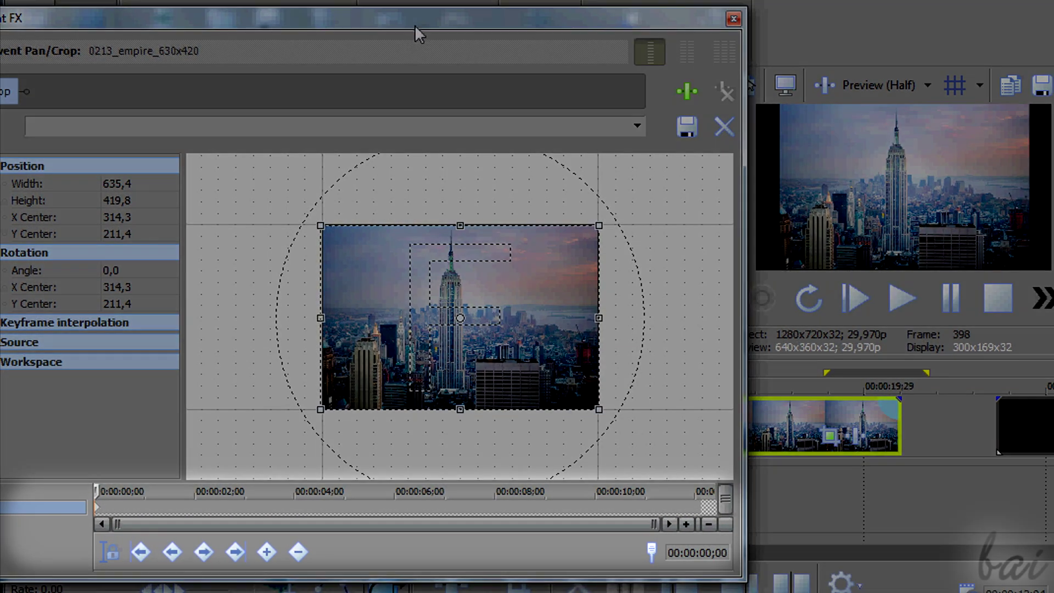
{"action": "left_click_drag", "start_coordinate": [419, 31], "coordinate": [452, 22]}
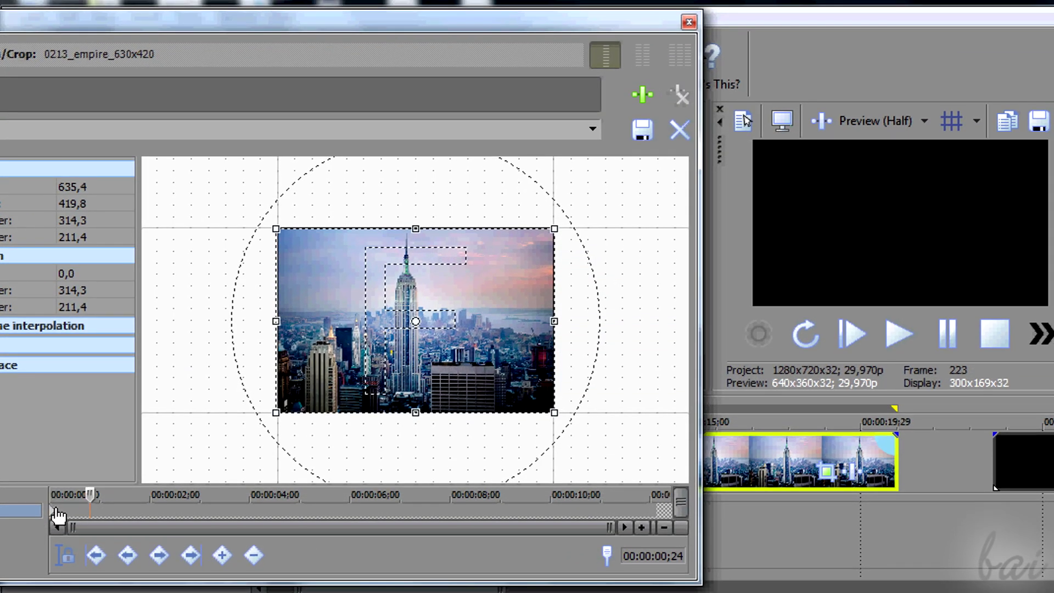
{"action": "left_click", "coordinate": [55, 511]}
{"action": "left_click_drag", "start_coordinate": [398, 22], "coordinate": [623, 28]}
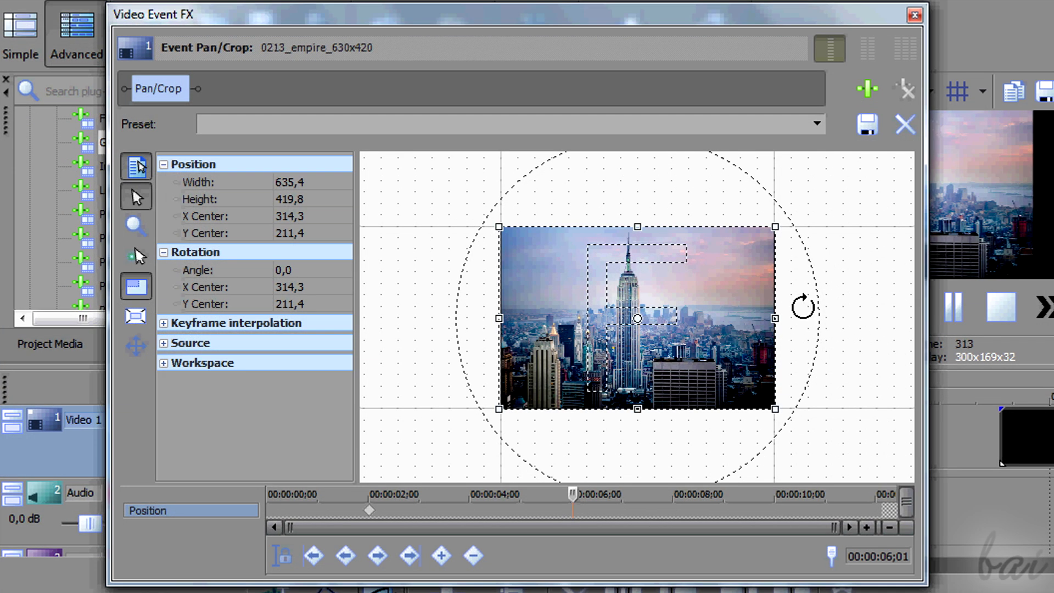
{"action": "left_click_drag", "start_coordinate": [772, 235], "coordinate": [793, 351]}
{"action": "left_click_drag", "start_coordinate": [678, 464], "coordinate": [665, 413]}
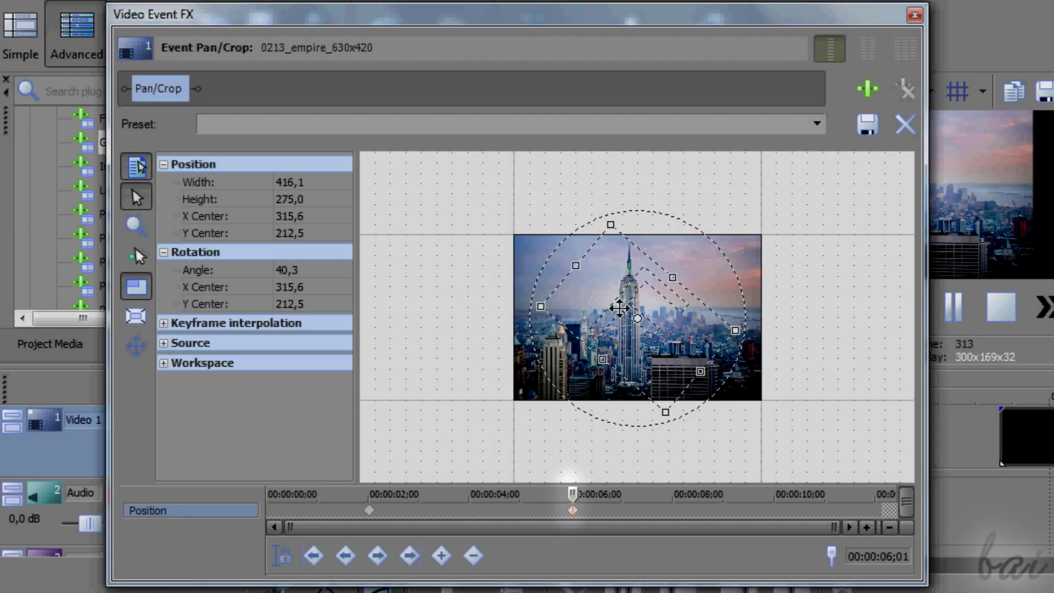
{"action": "left_click_drag", "start_coordinate": [619, 309], "coordinate": [654, 405]}
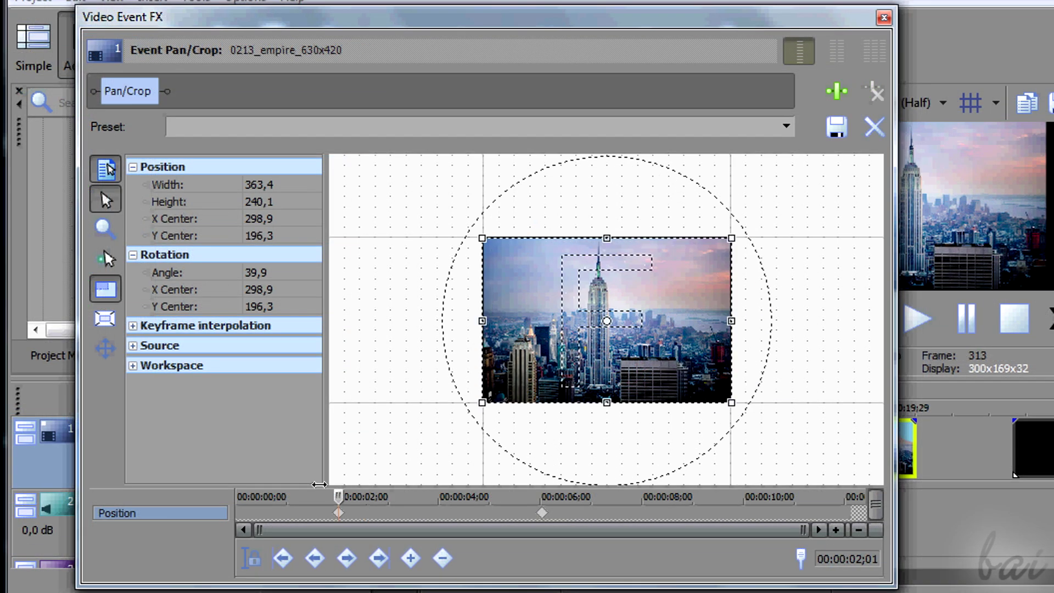
{"action": "left_click_drag", "start_coordinate": [337, 495], "coordinate": [565, 499]}
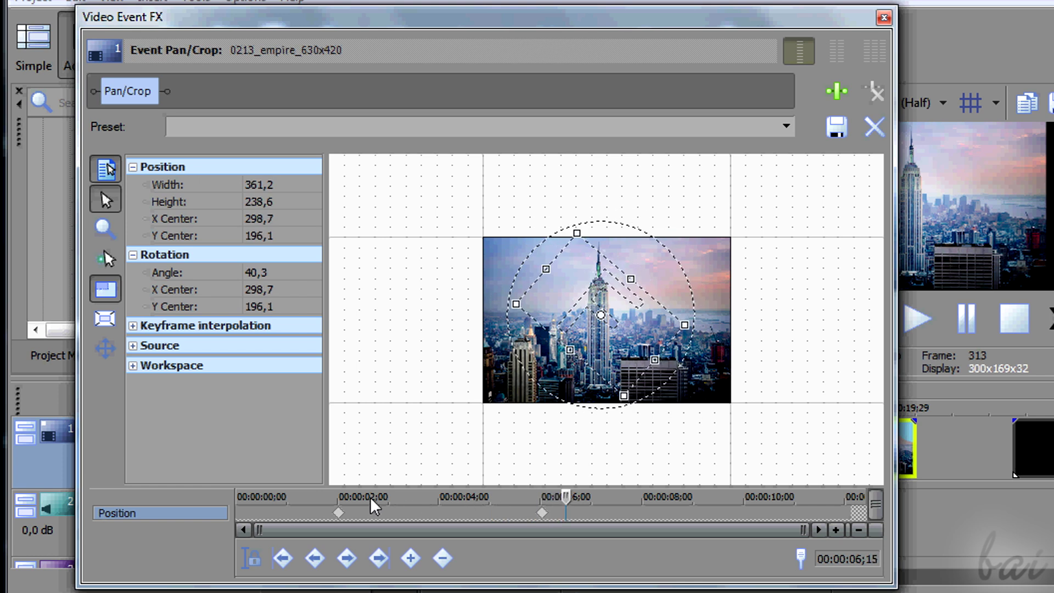
- Widen the frame at 00:00:06;01 and move the later keyframe to about 9 seconds
{"action": "left_click", "coordinate": [319, 496]}
{"action": "left_click_drag", "start_coordinate": [331, 493], "coordinate": [511, 494]}
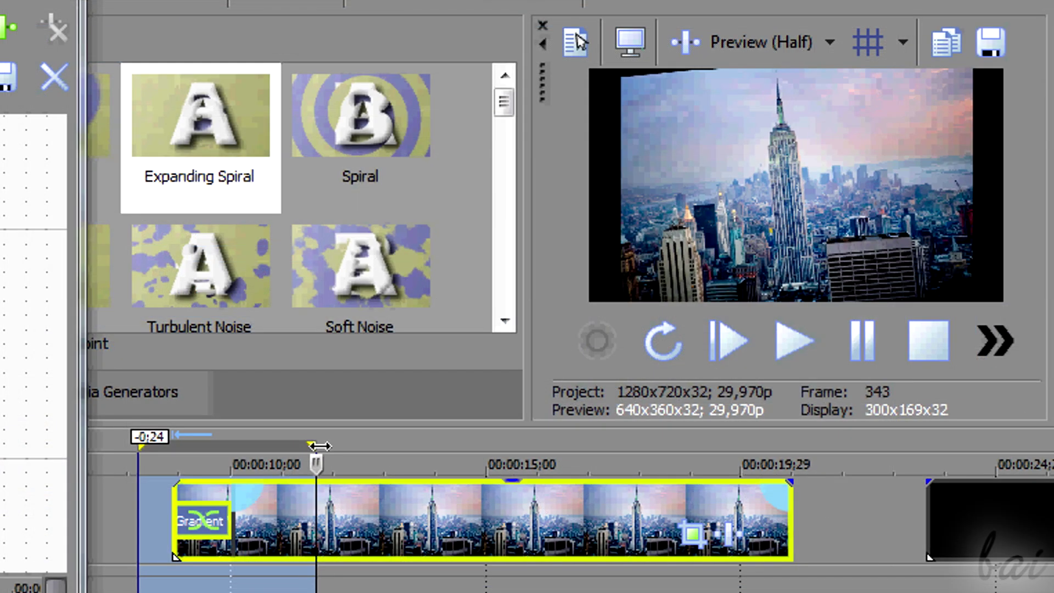
{"action": "mouse_move", "coordinate": [320, 446]}
{"action": "left_mouse_down"}
{"action": "mouse_move", "coordinate": [552, 441]}
{"action": "mouse_move", "coordinate": [275, 443]}
{"action": "mouse_move", "coordinate": [454, 446]}
{"action": "left_mouse_up"}
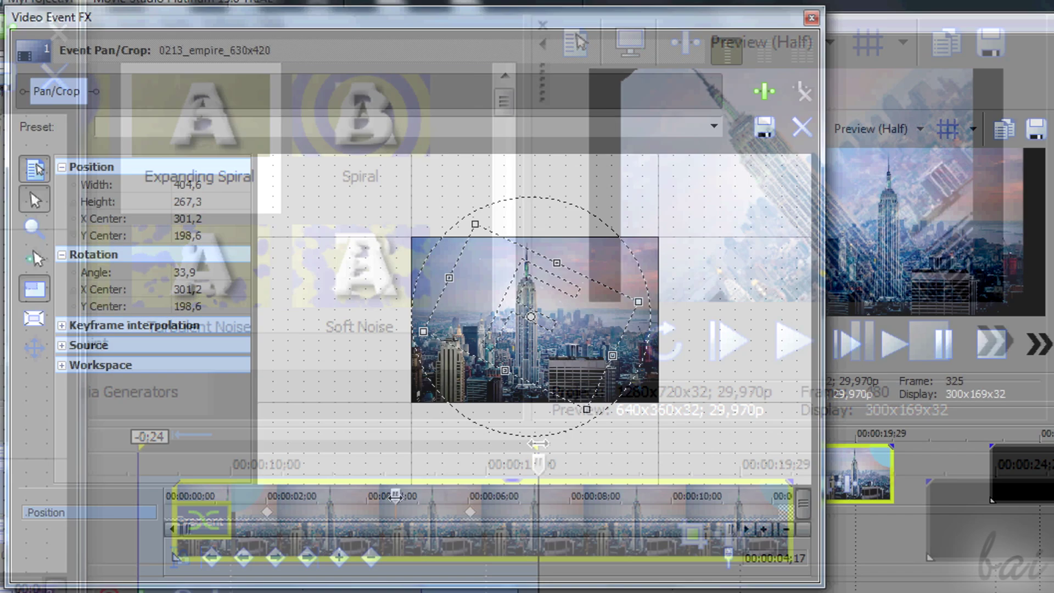
{"action": "left_click_drag", "start_coordinate": [395, 522], "coordinate": [473, 523]}
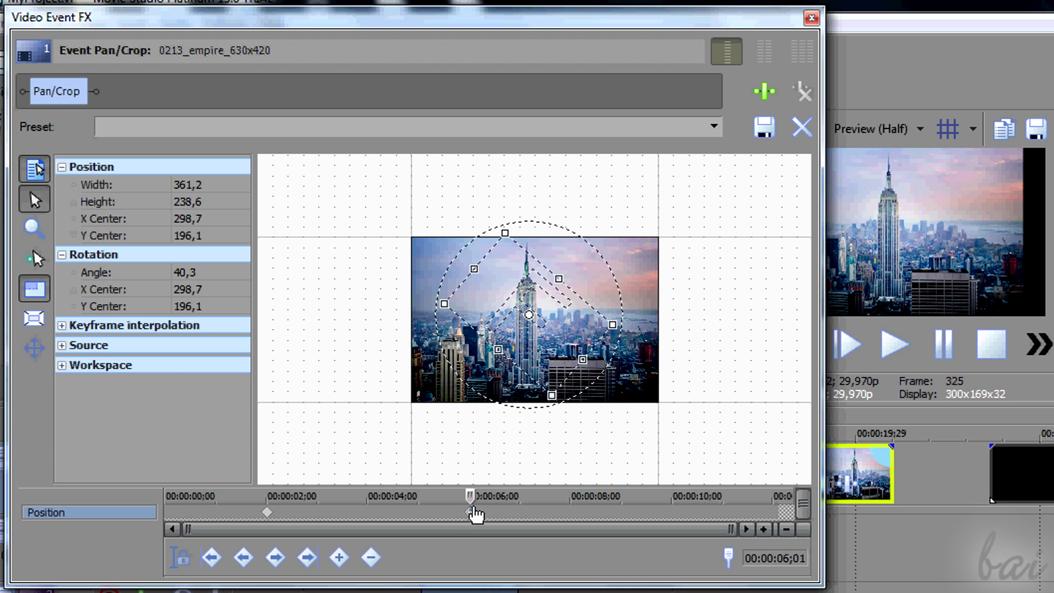
{"action": "left_click_drag", "start_coordinate": [611, 333], "coordinate": [635, 319]}
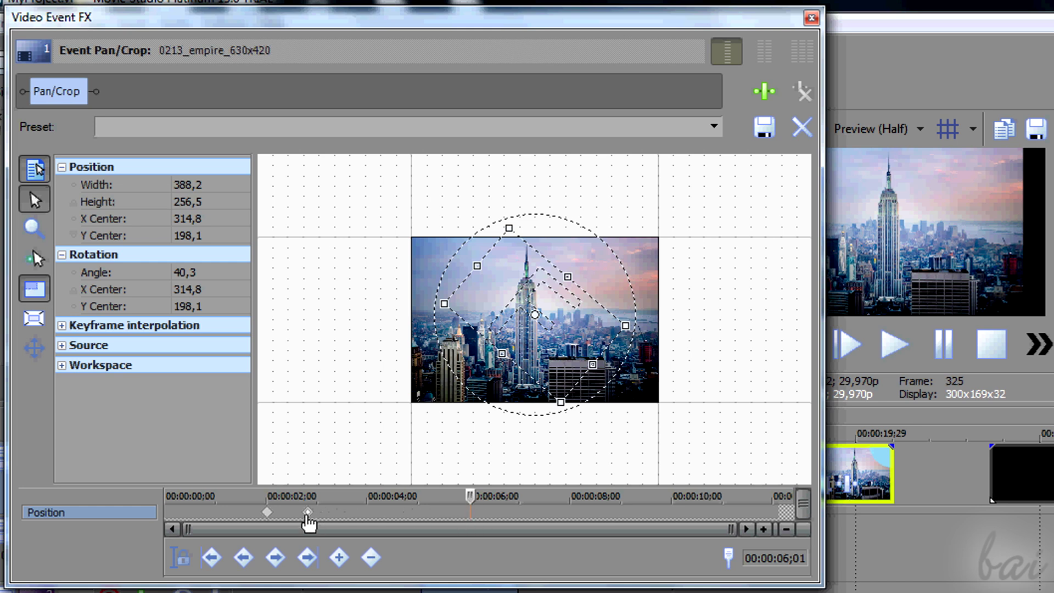
{"action": "left_click_drag", "start_coordinate": [640, 512], "coordinate": [682, 512]}
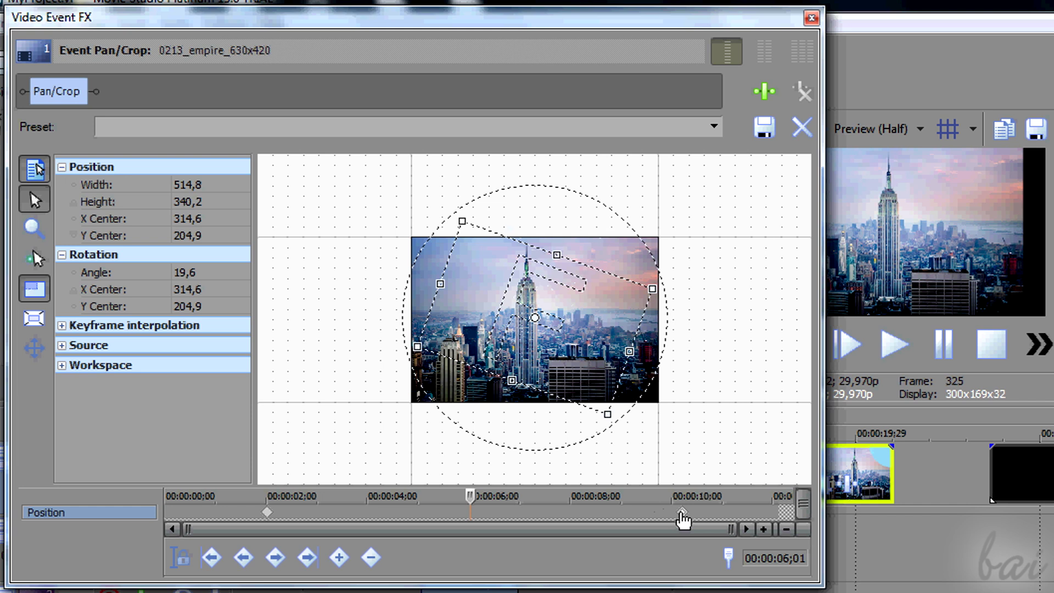
{"action": "left_click_drag", "start_coordinate": [470, 512], "coordinate": [628, 513]}
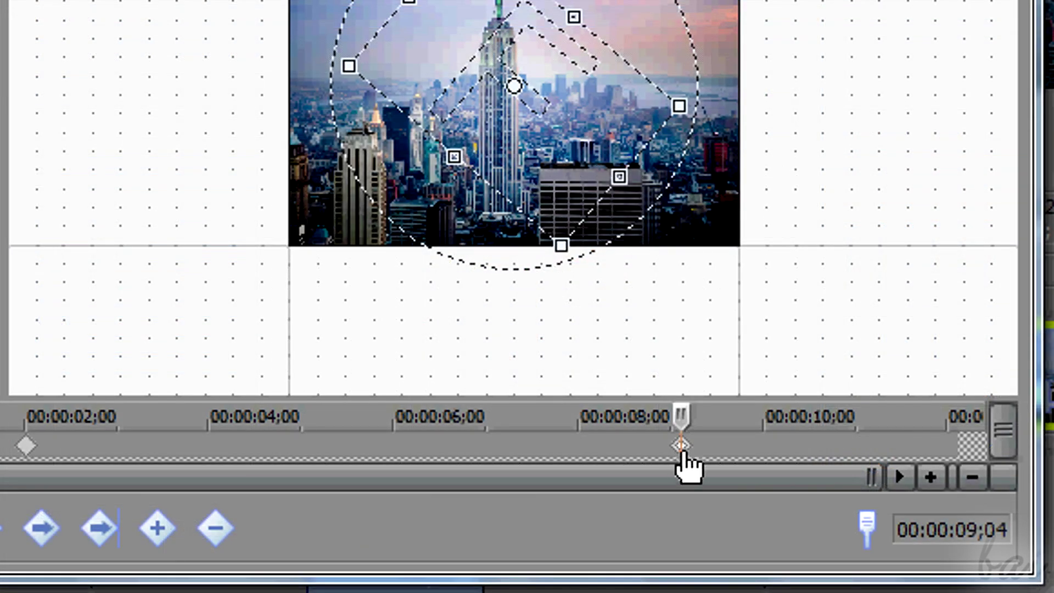
- Cut the later keyframe and the 09;04 keyframe, keeping the one near 2 seconds
{"action": "right_click", "coordinate": [681, 447]}
{"action": "left_click", "coordinate": [802, 42]}
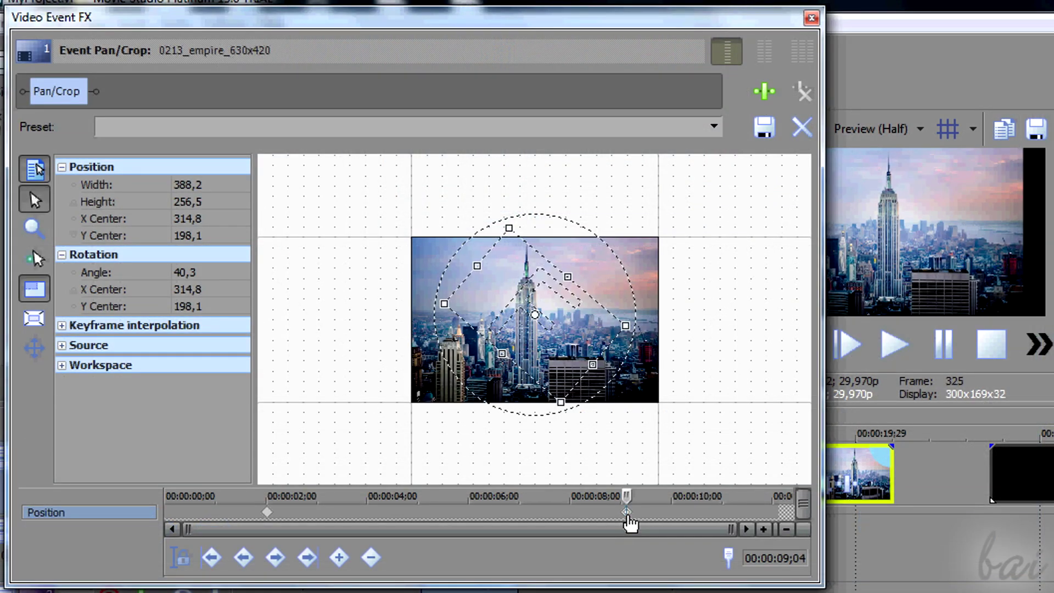
{"action": "right_click", "coordinate": [629, 521]}
{"action": "left_click", "coordinate": [646, 292]}
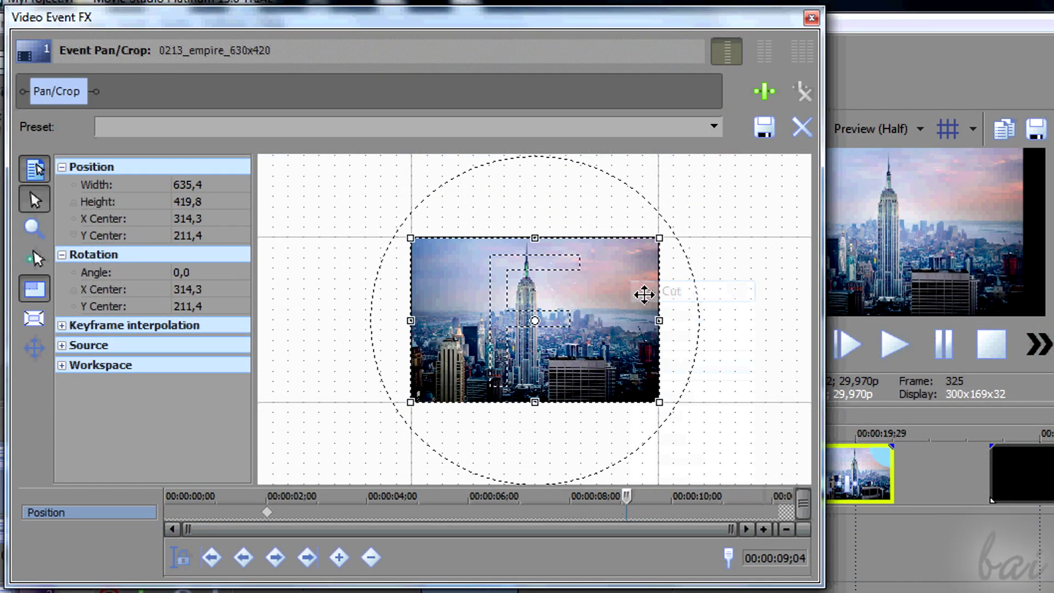
{"action": "left_click", "coordinate": [268, 513]}
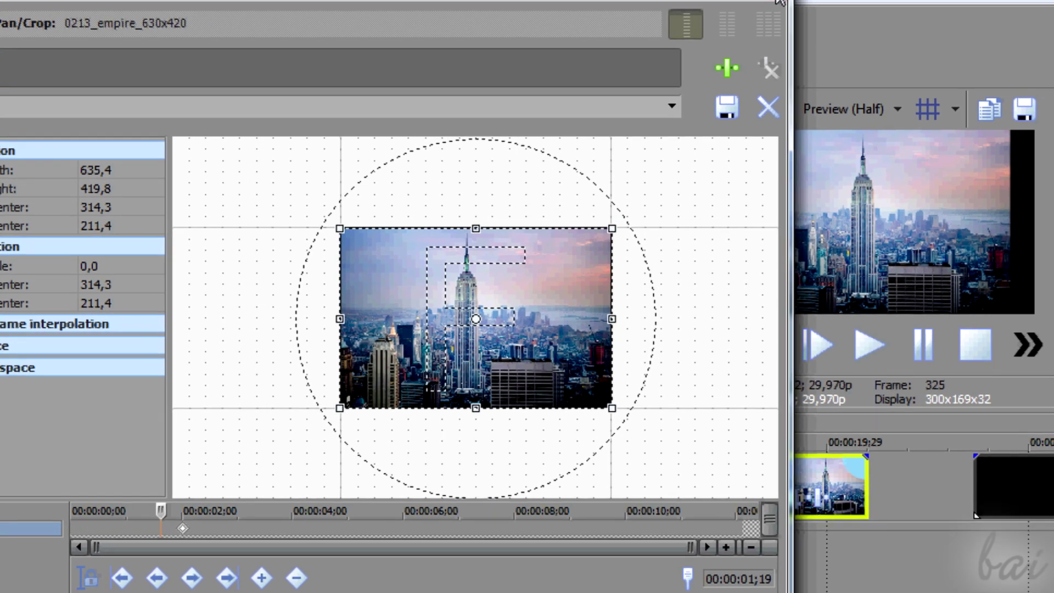
- Close the event effects window and stretch the loop region over the clip
{"action": "left_click", "coordinate": [811, 18]}
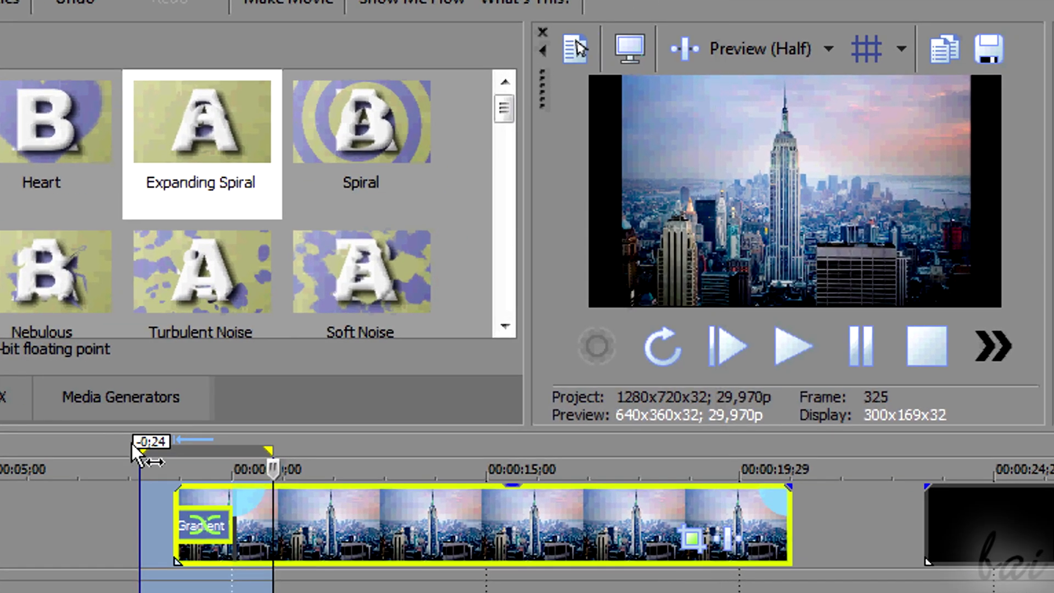
{"action": "left_click_drag", "start_coordinate": [412, 415], "coordinate": [452, 415]}
{"action": "left_click_drag", "start_coordinate": [187, 444], "coordinate": [428, 448]}
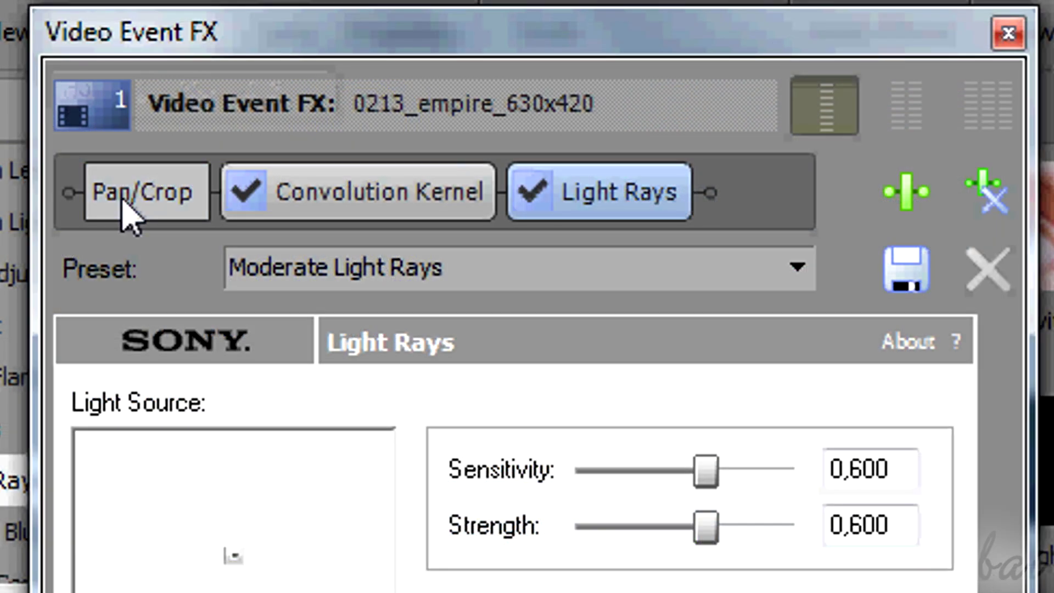
- Review the Pan/Crop, Convolution Kernel and Light Rays settings in the clip's effect chain
{"action": "left_click", "coordinate": [127, 211]}
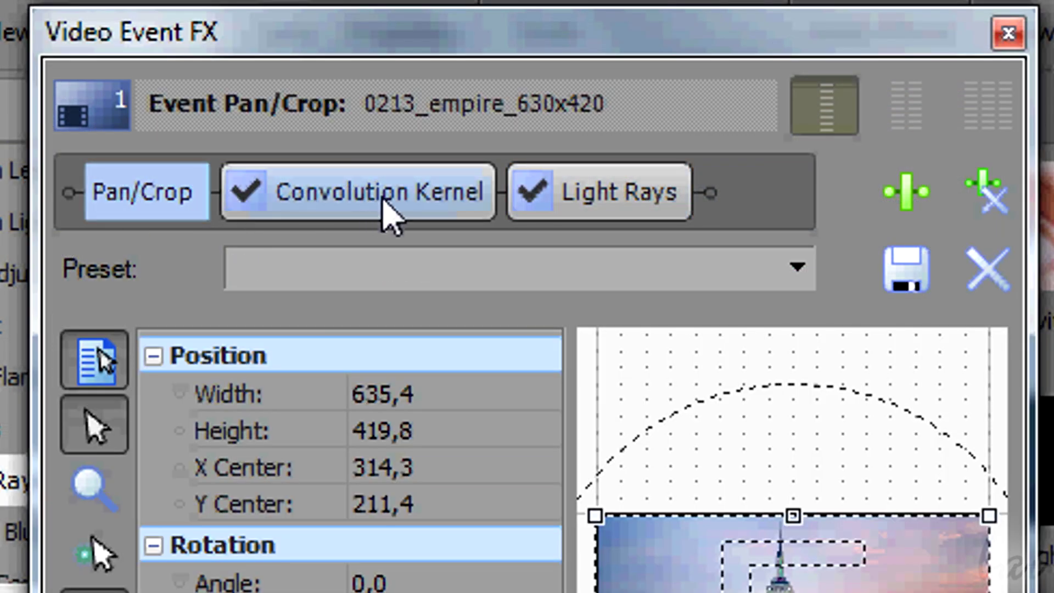
{"action": "left_click", "coordinate": [393, 215]}
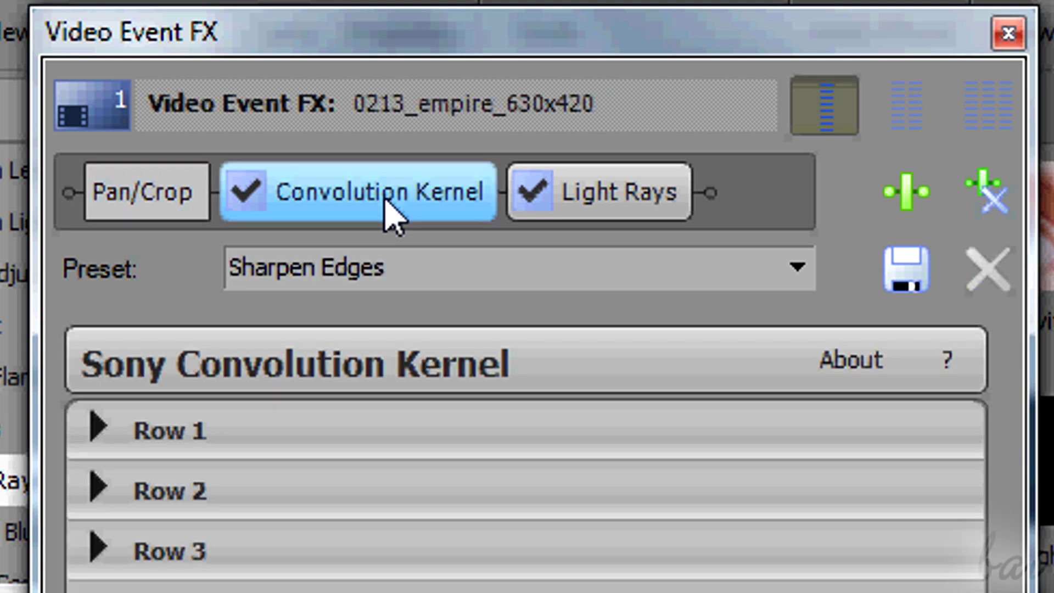
{"action": "left_click", "coordinate": [629, 207]}
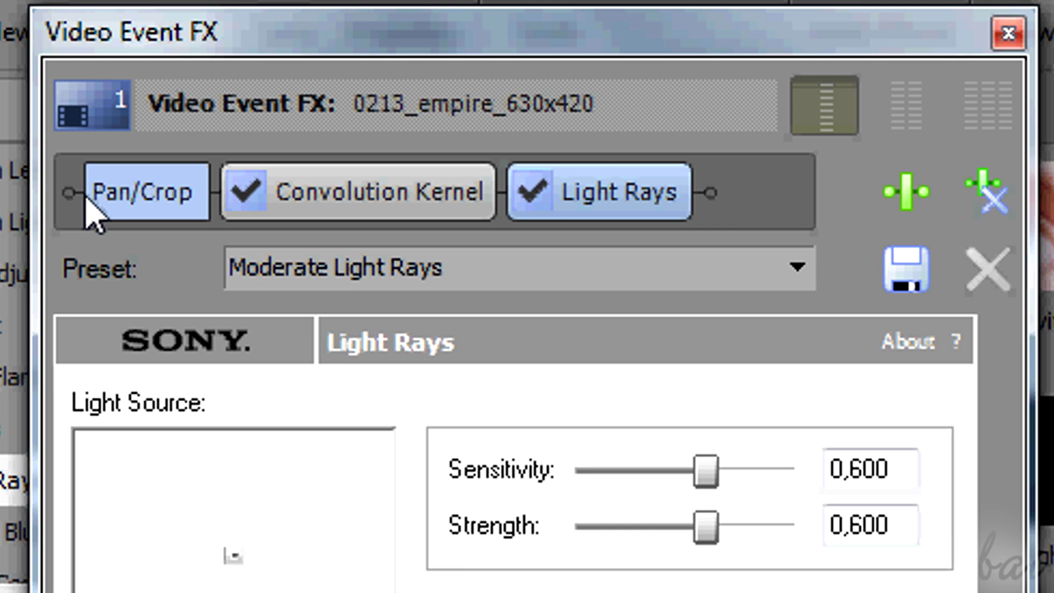
{"action": "left_click", "coordinate": [130, 204]}
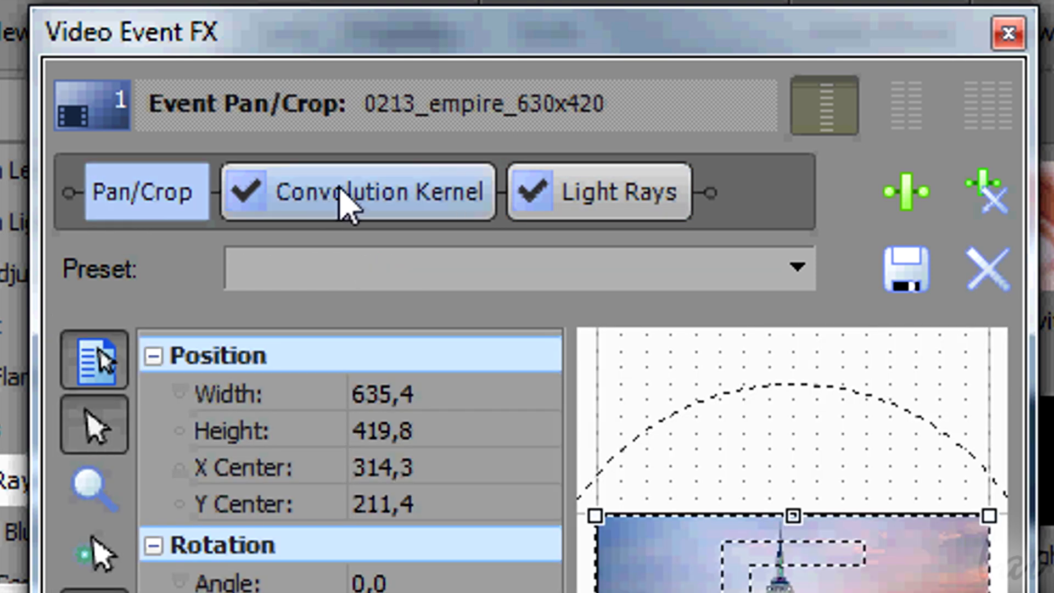
{"action": "left_click", "coordinate": [370, 191]}
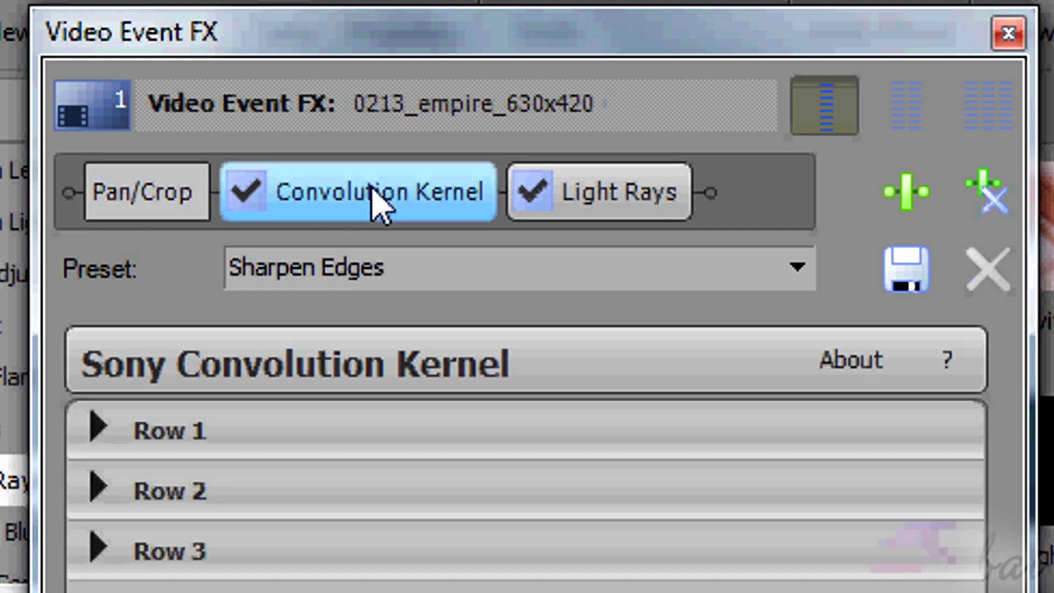
{"action": "left_click", "coordinate": [681, 206]}
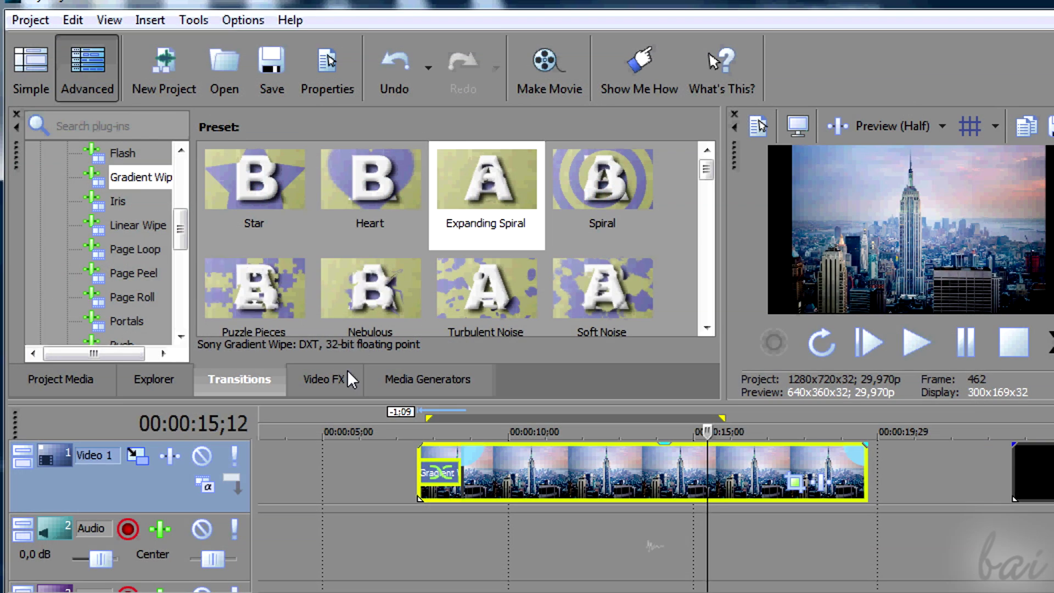
- Apply the Convolution Kernel's Sharpen Edges preset to the city clip
{"action": "left_click", "coordinate": [343, 379]}
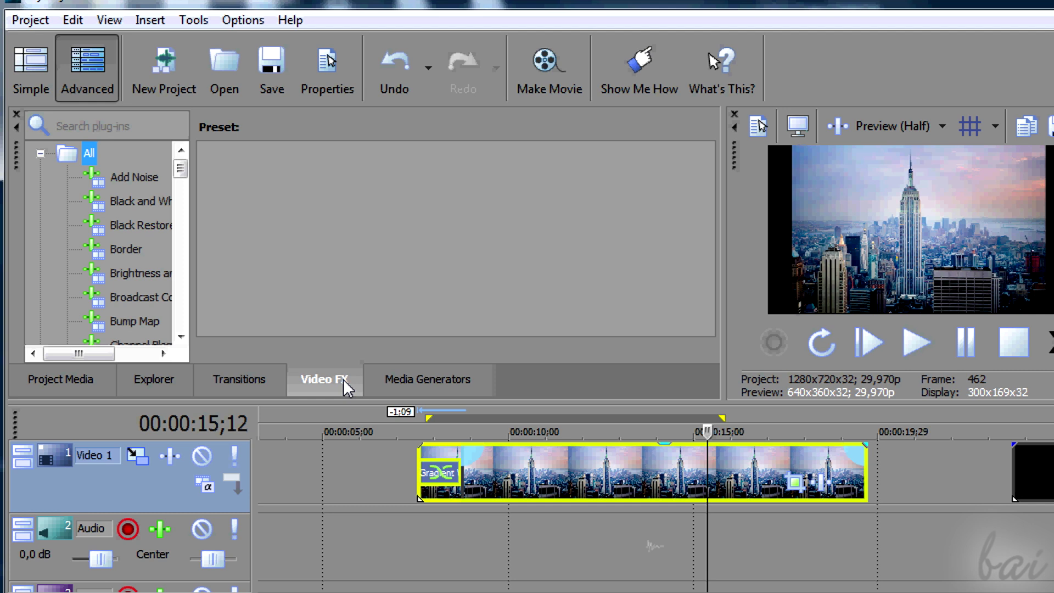
{"action": "left_click", "coordinate": [144, 179]}
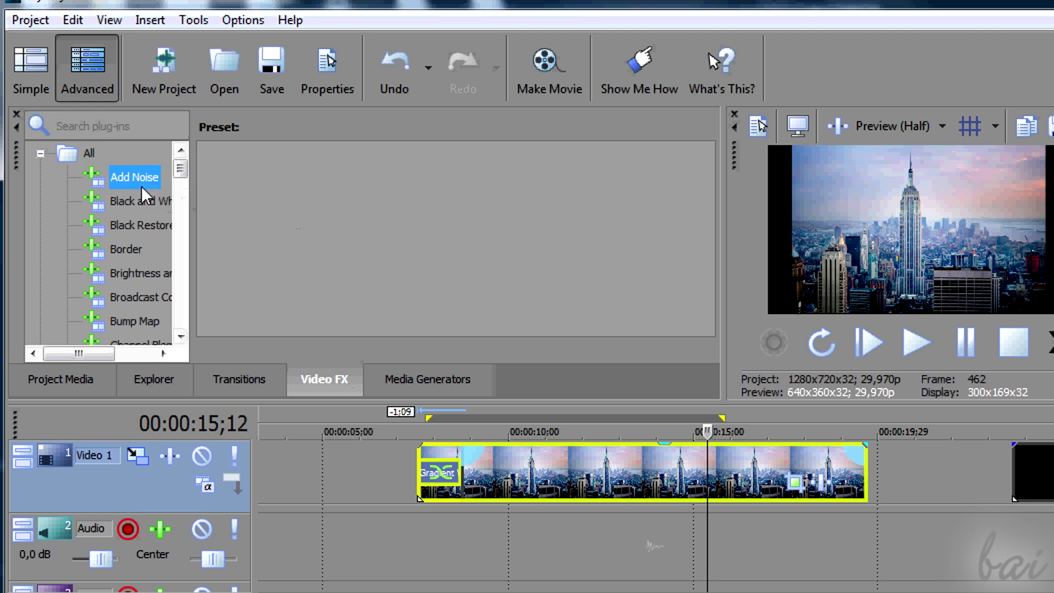
{"action": "left_click", "coordinate": [145, 226]}
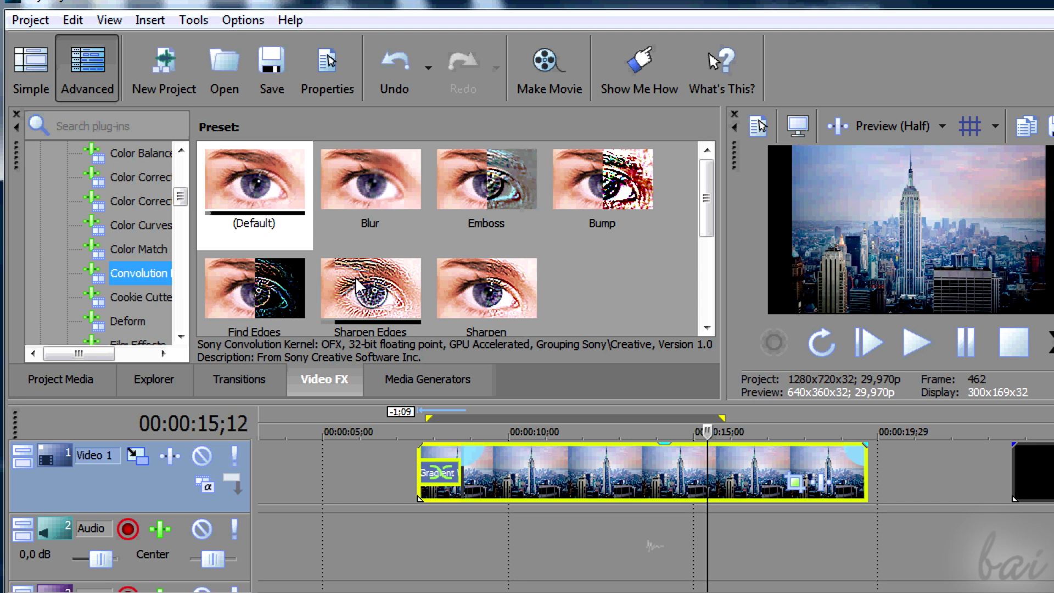
{"action": "left_click_drag", "start_coordinate": [373, 297], "coordinate": [571, 472]}
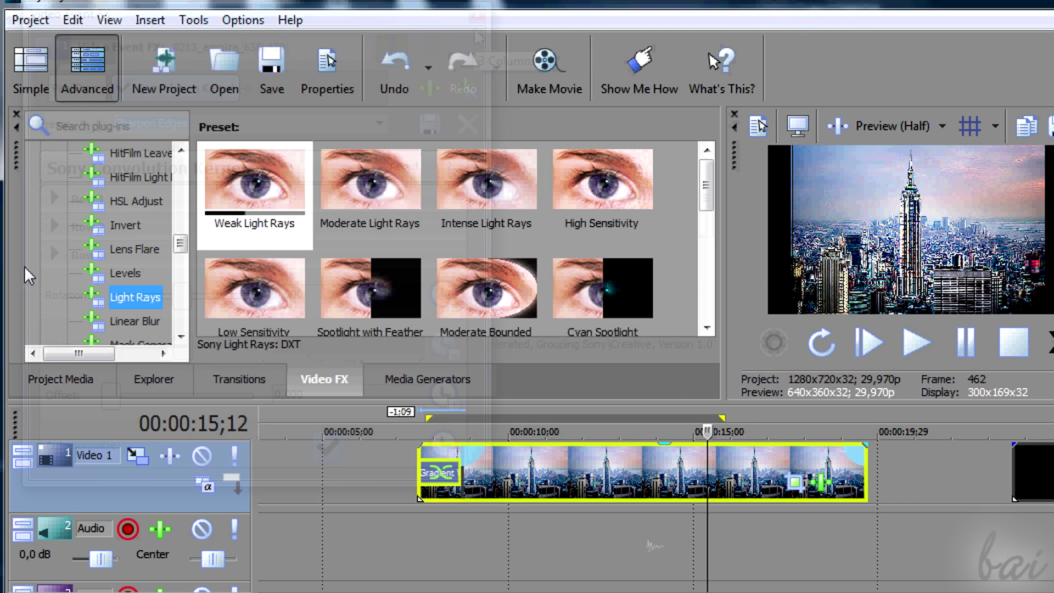
- Apply the Light Rays' Moderate Light Rays preset to the city clip
{"action": "left_click_drag", "start_coordinate": [402, 224], "coordinate": [423, 254]}
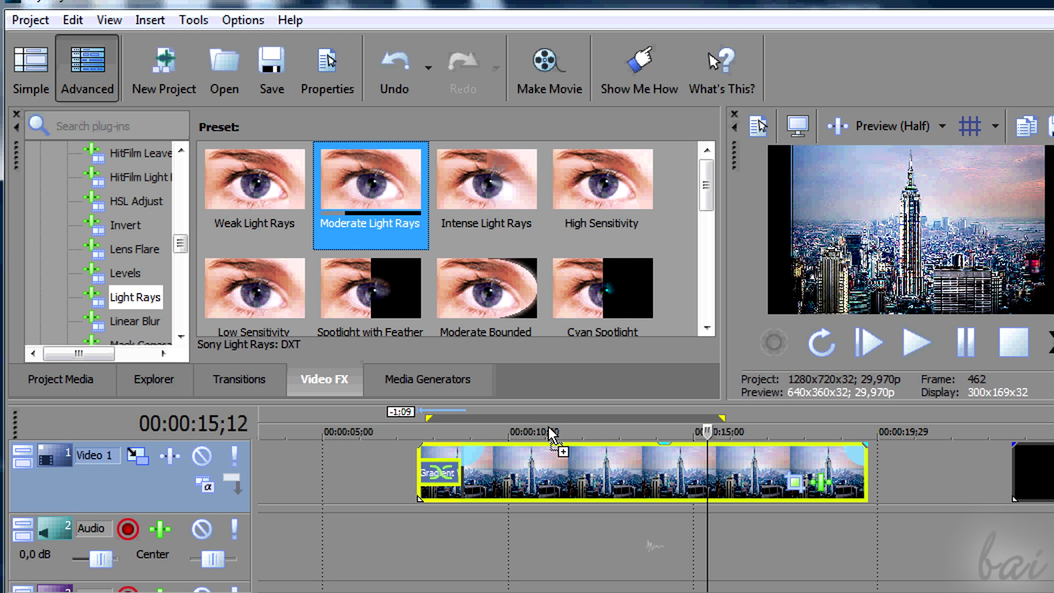
{"action": "left_click_drag", "start_coordinate": [552, 437], "coordinate": [563, 481]}
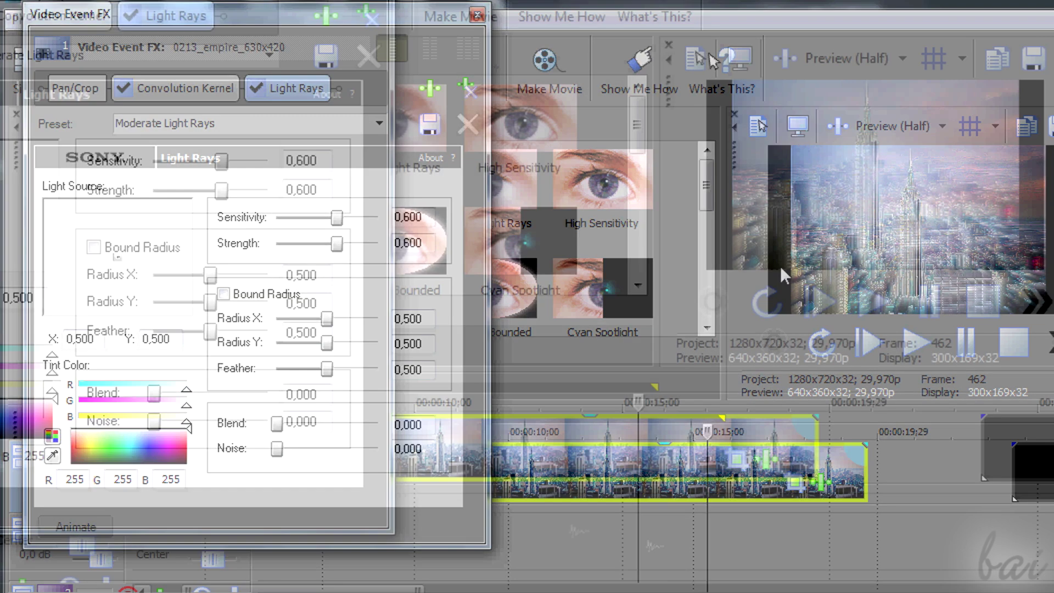
{"action": "left_click_drag", "start_coordinate": [354, 25], "coordinate": [485, 101]}
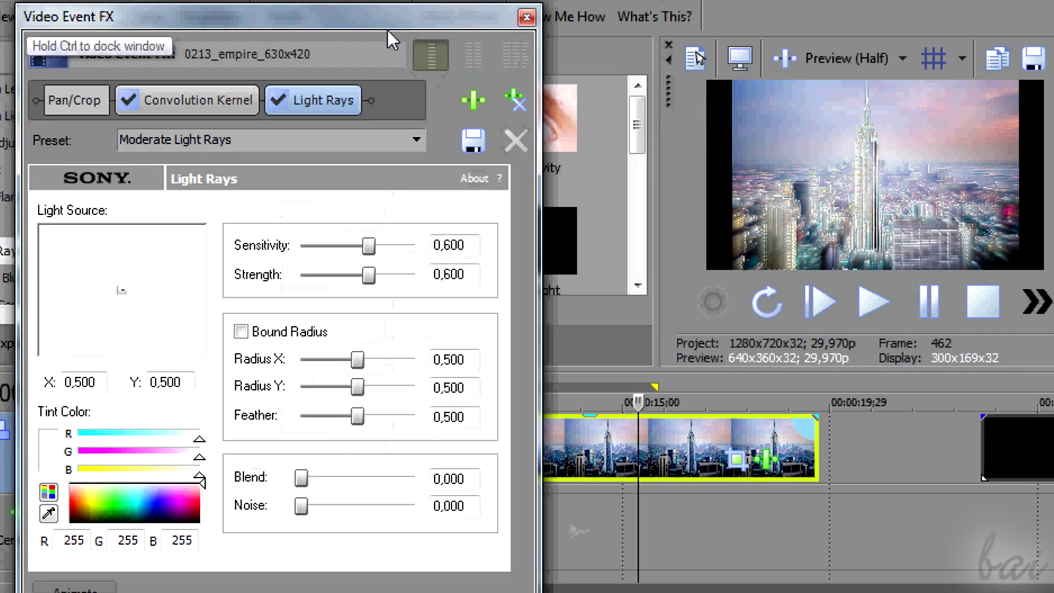
{"action": "left_click", "coordinate": [64, 103]}
{"action": "left_click", "coordinate": [200, 103]}
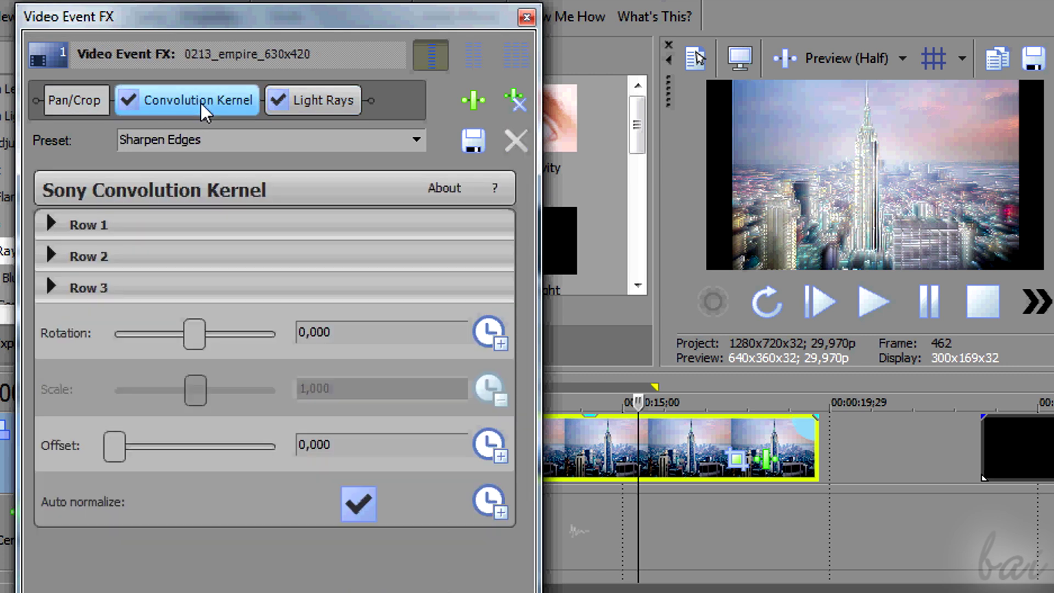
{"action": "left_click", "coordinate": [328, 105]}
{"action": "left_click", "coordinate": [47, 102]}
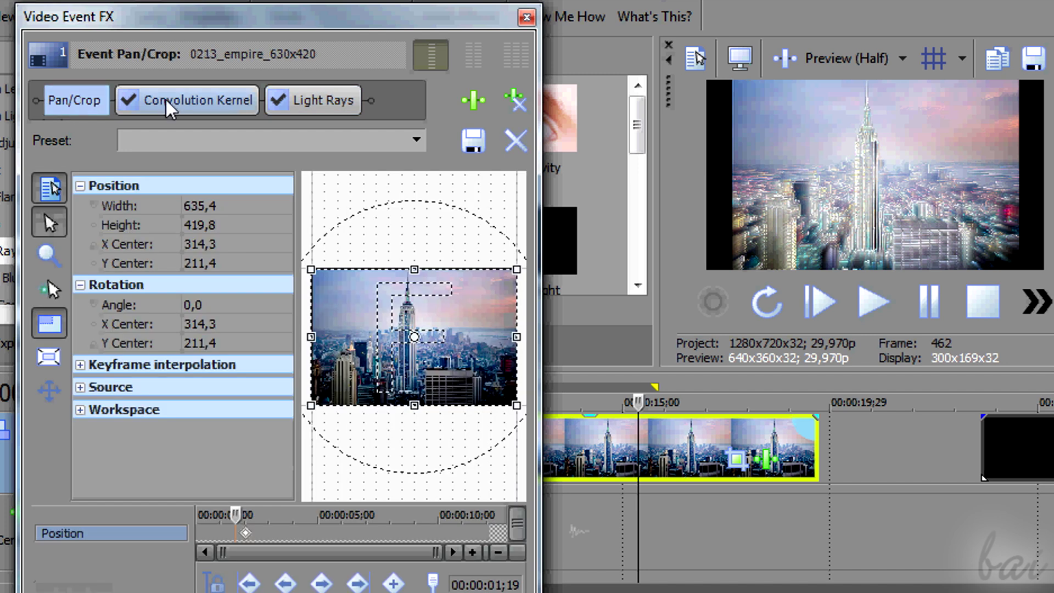
{"action": "left_click", "coordinate": [187, 100]}
{"action": "left_click", "coordinate": [352, 98]}
{"action": "left_click_drag", "start_coordinate": [384, 17], "coordinate": [451, 25]}
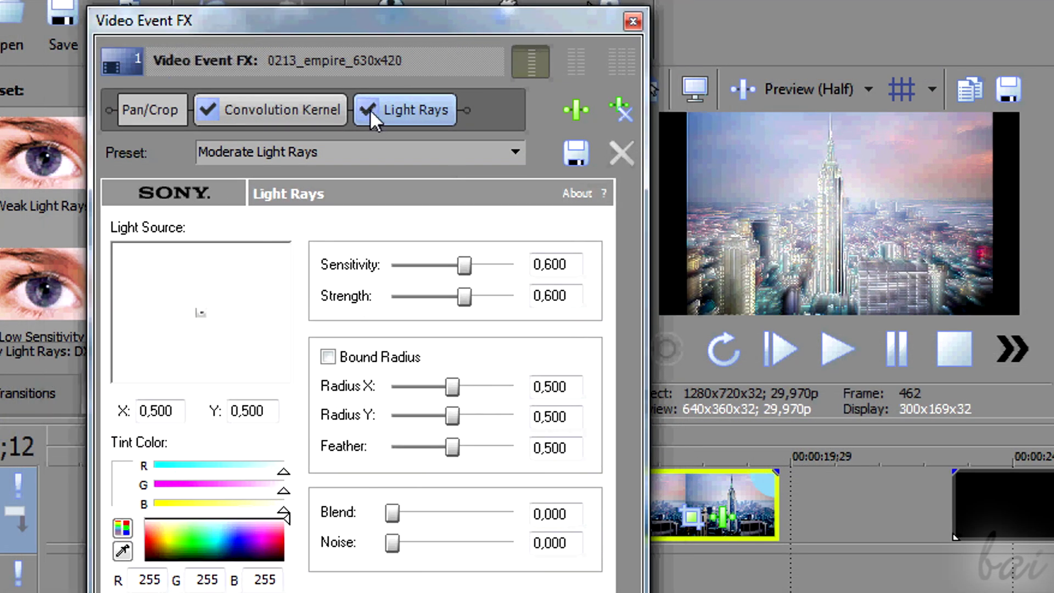
{"action": "left_click", "coordinate": [368, 110]}
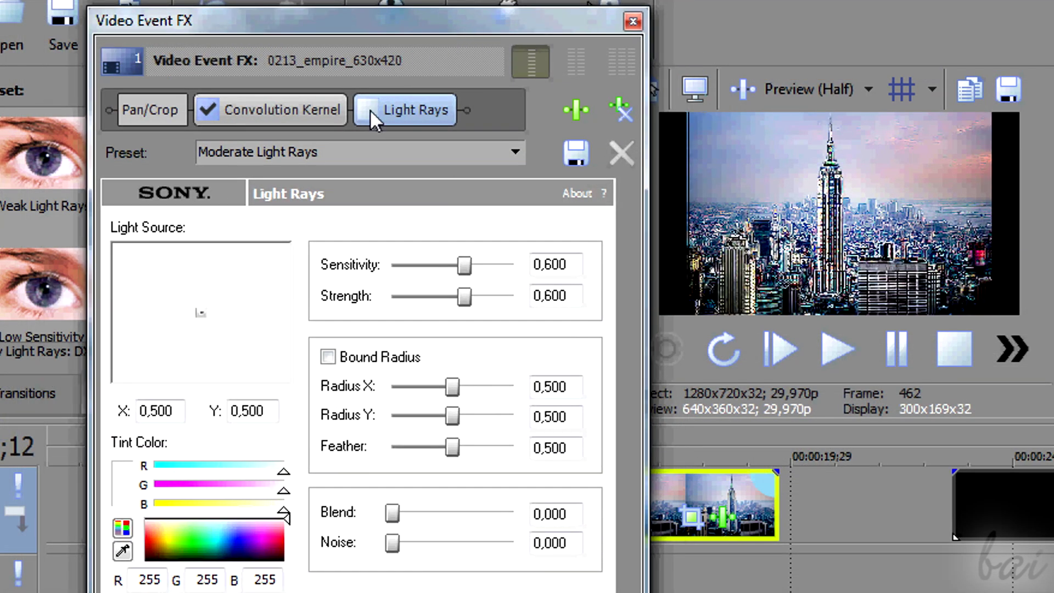
{"action": "left_click", "coordinate": [368, 109]}
{"action": "left_click", "coordinate": [215, 113]}
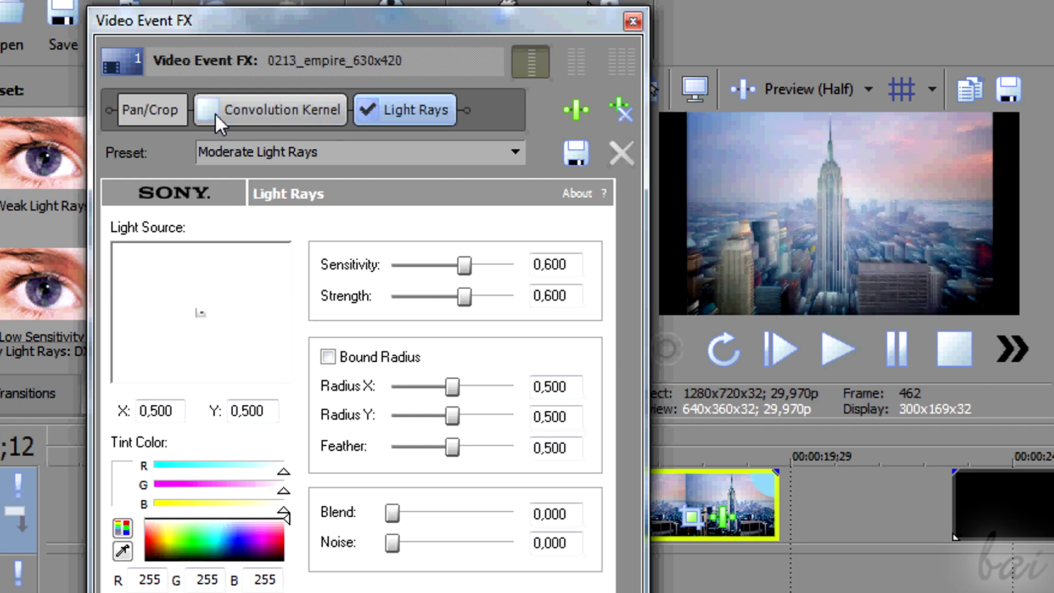
{"action": "left_click", "coordinate": [216, 113]}
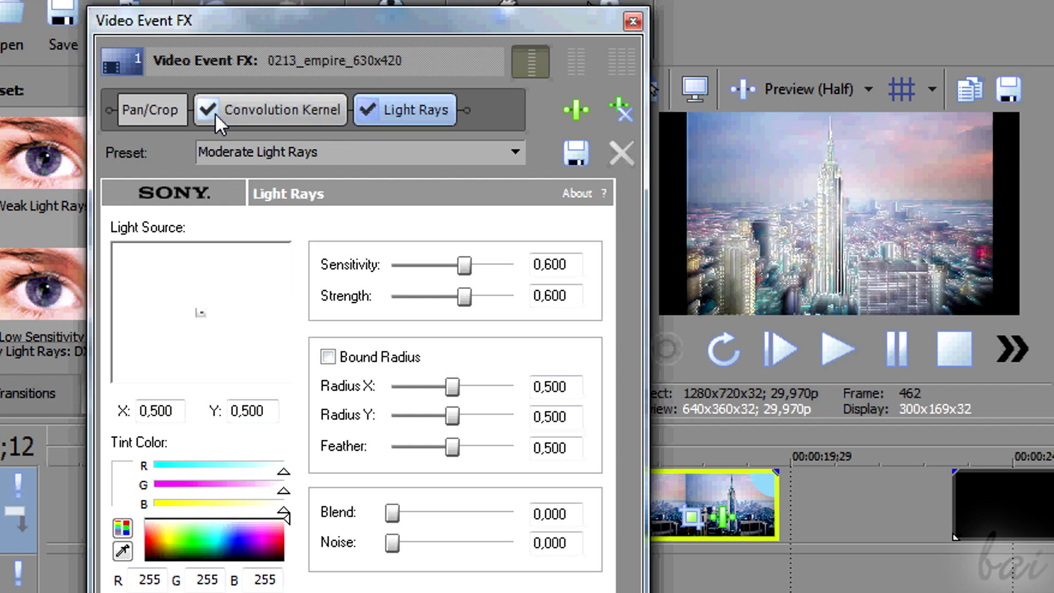
{"action": "left_click", "coordinate": [368, 109]}
{"action": "left_click", "coordinate": [212, 107]}
{"action": "left_click", "coordinate": [212, 109]}
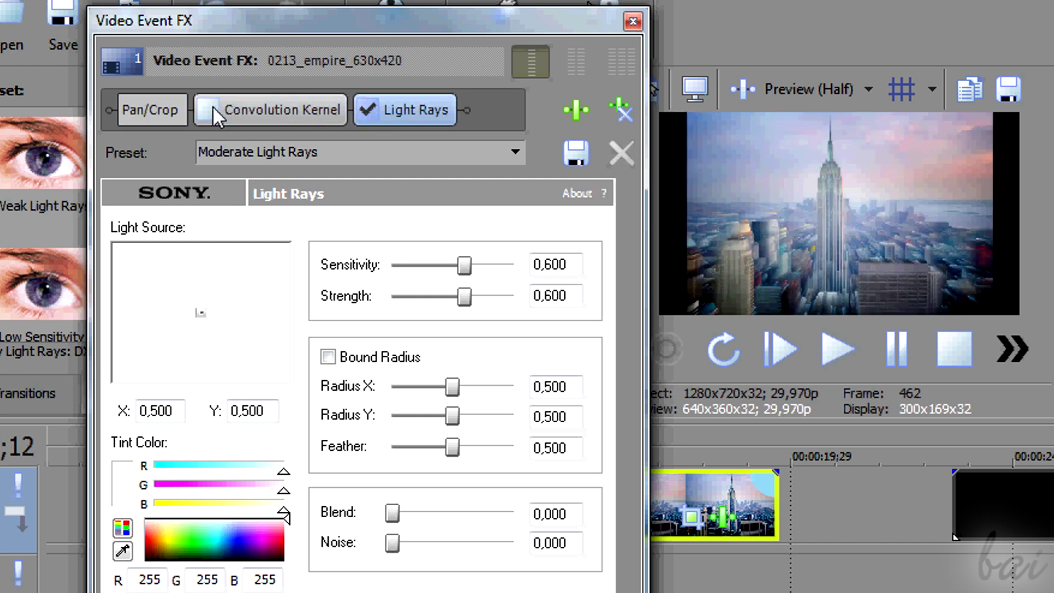
{"action": "left_click", "coordinate": [212, 109]}
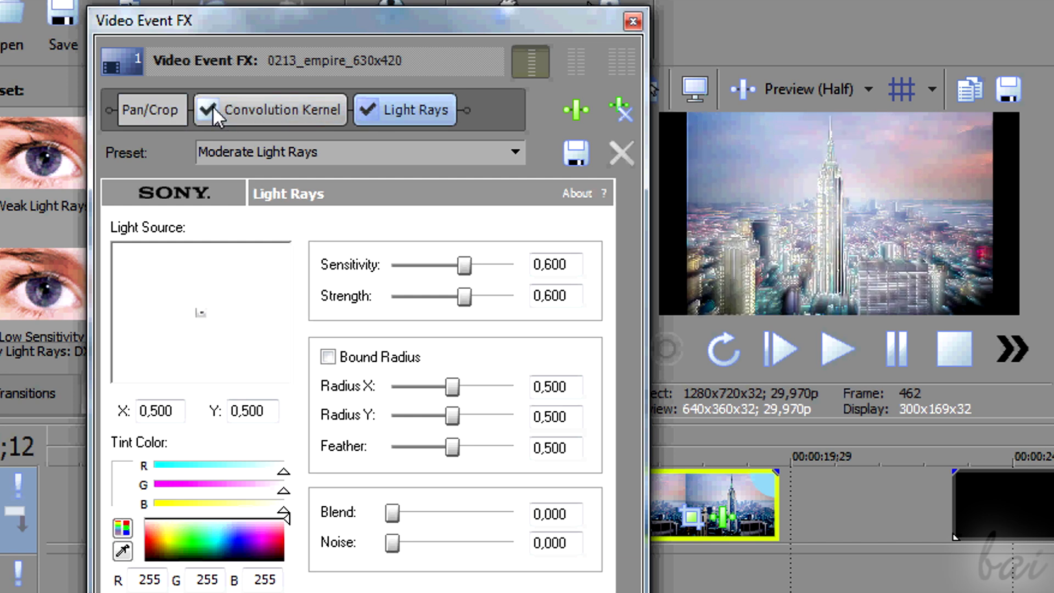
{"action": "left_click", "coordinate": [260, 105]}
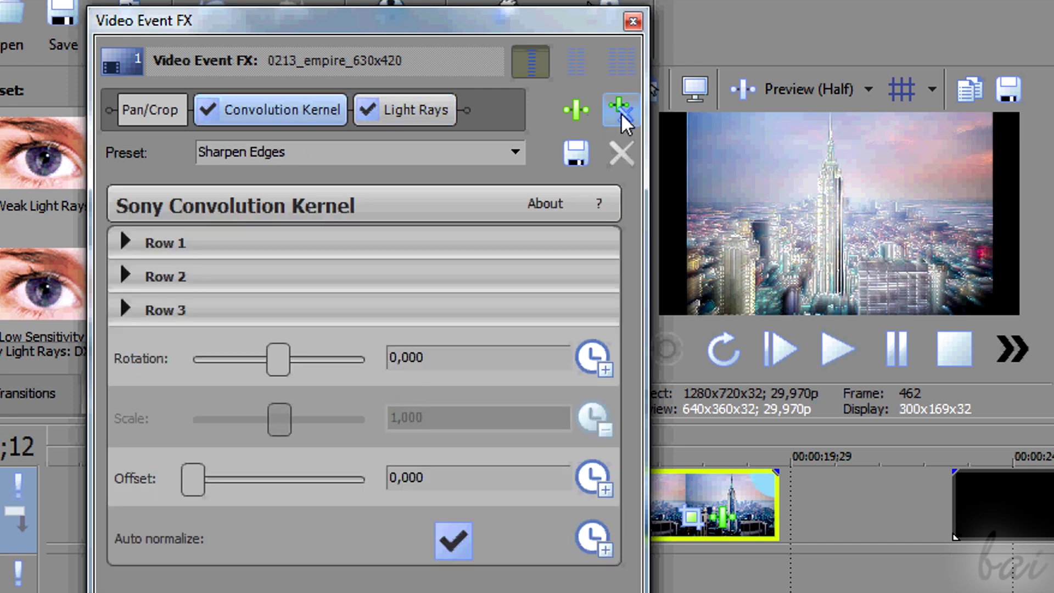
{"action": "left_click", "coordinate": [623, 113]}
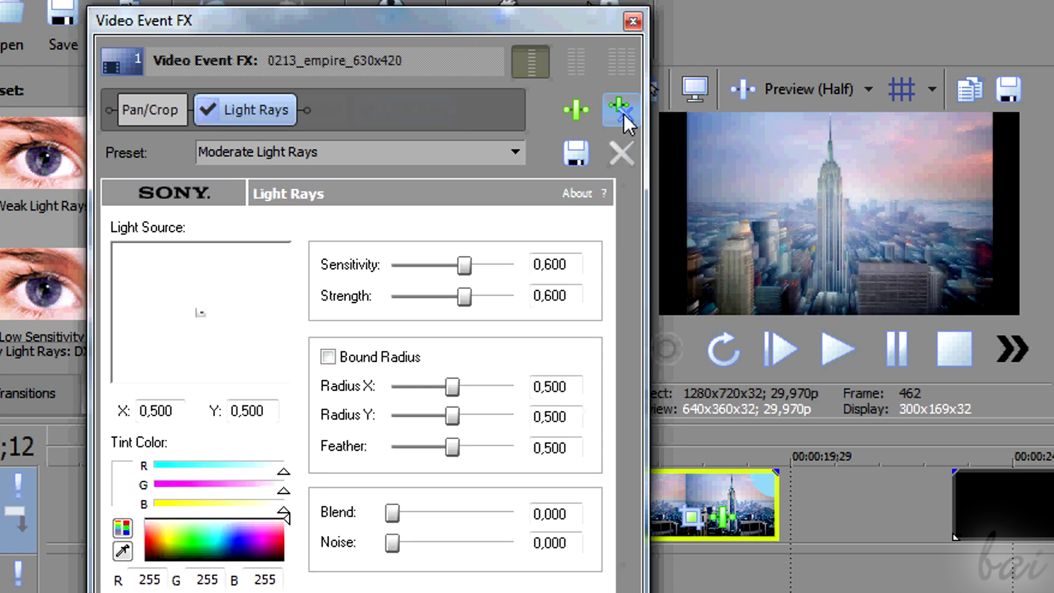
{"action": "key", "text": "ctrl+z"}
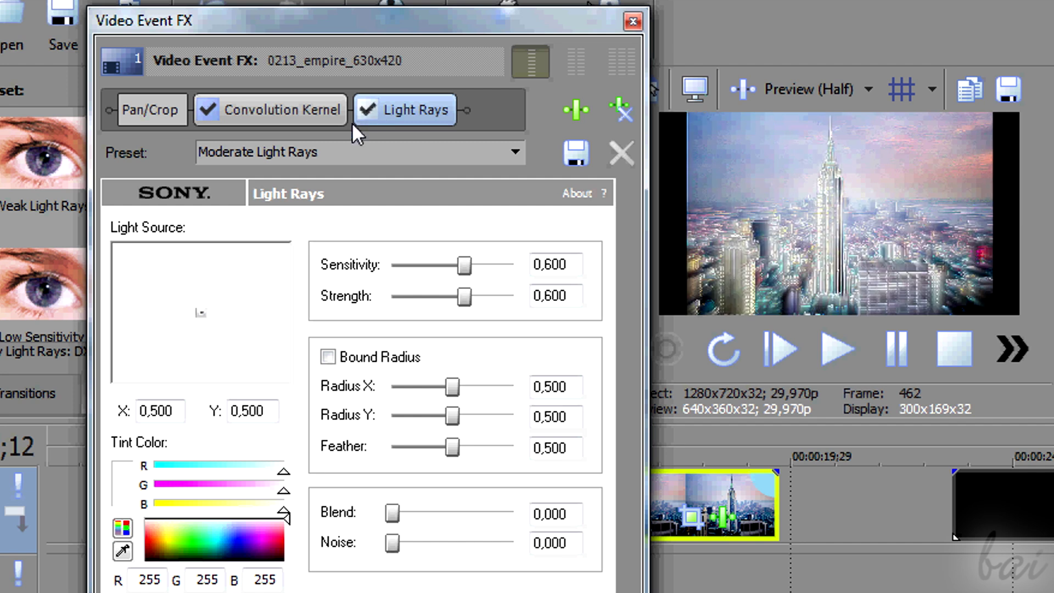
{"action": "left_click", "coordinate": [212, 108]}
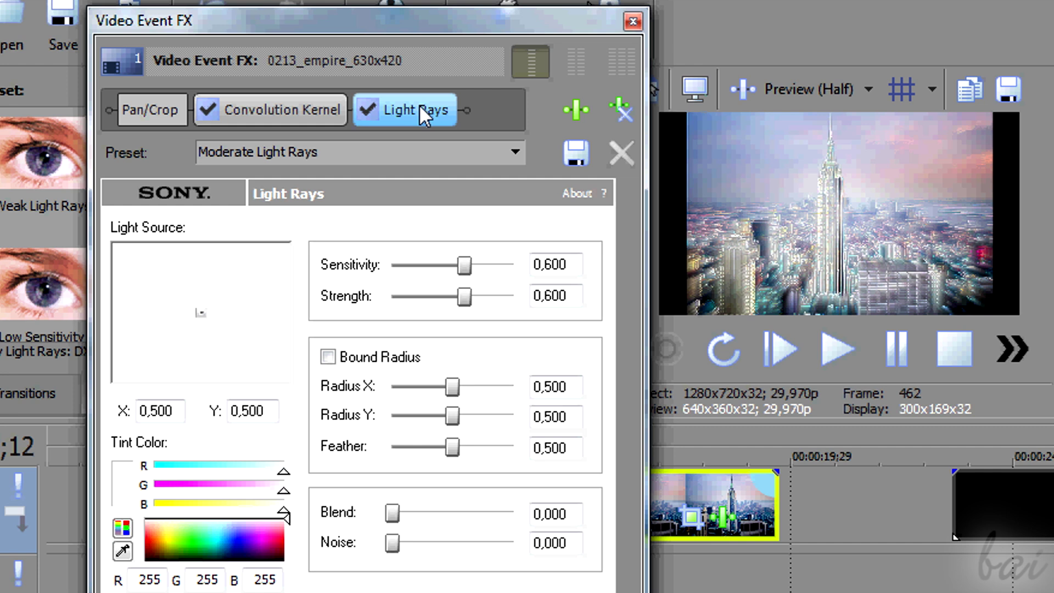
- Reorder the effect chain so Light Rays ends up after Convolution Kernel
{"action": "left_click_drag", "start_coordinate": [206, 113], "coordinate": [205, 112]}
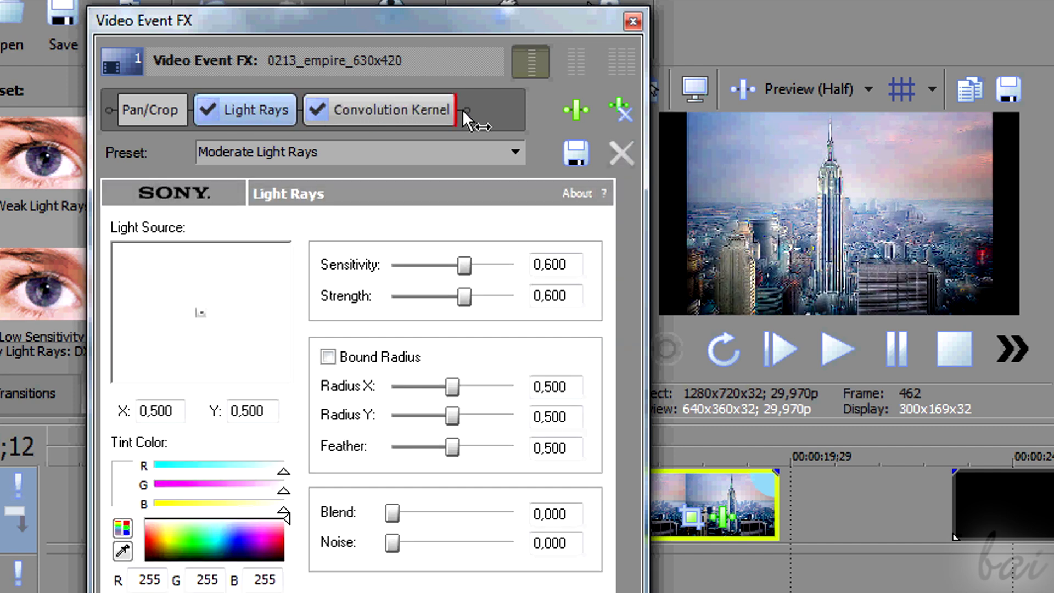
{"action": "left_click_drag", "start_coordinate": [464, 112], "coordinate": [463, 109]}
{"action": "left_click_drag", "start_coordinate": [394, 110], "coordinate": [216, 114]}
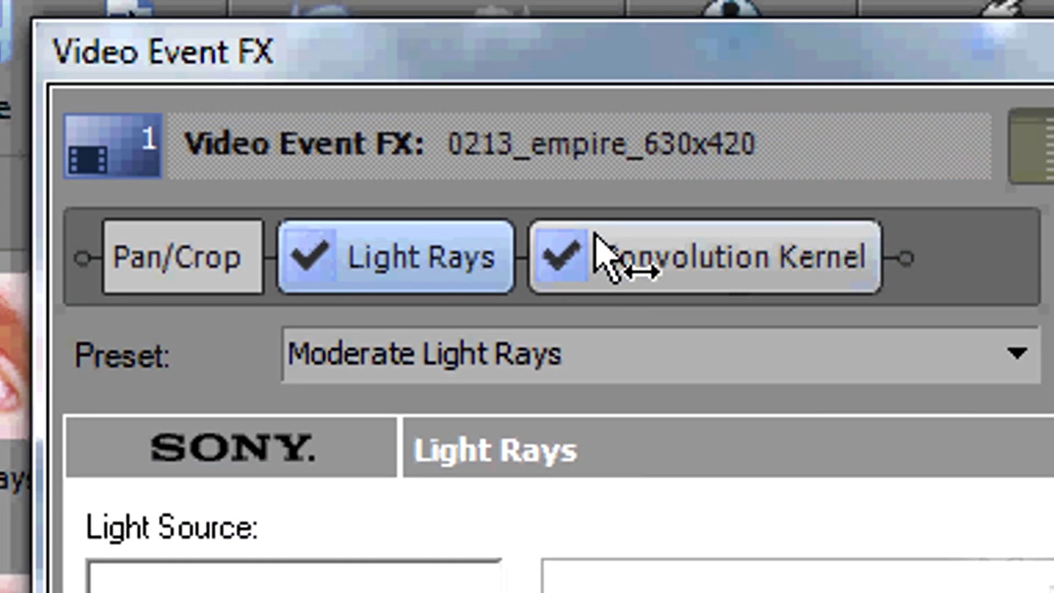
{"action": "left_click_drag", "start_coordinate": [599, 253], "coordinate": [884, 283]}
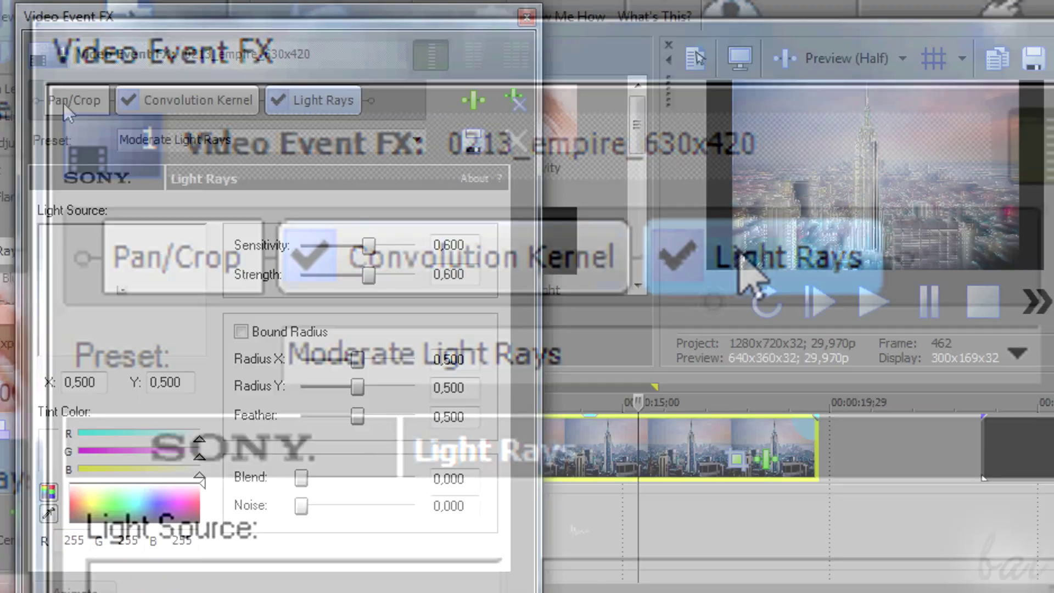
- Review the Pan/Crop, Convolution Kernel and Light Rays settings, then close the window
{"action": "left_click", "coordinate": [64, 103]}
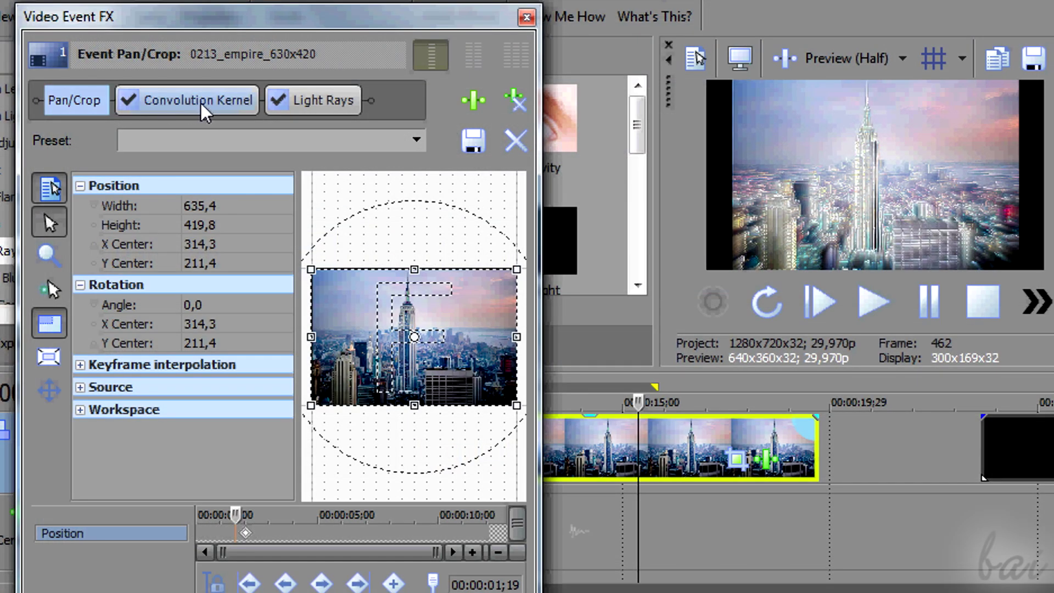
{"action": "left_click", "coordinate": [200, 103]}
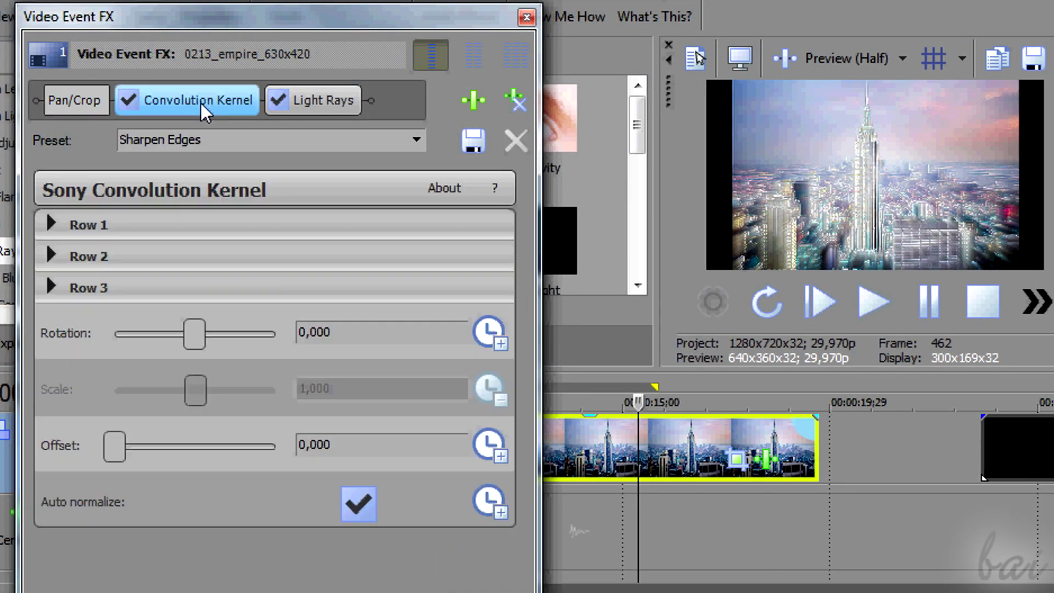
{"action": "left_click", "coordinate": [328, 106]}
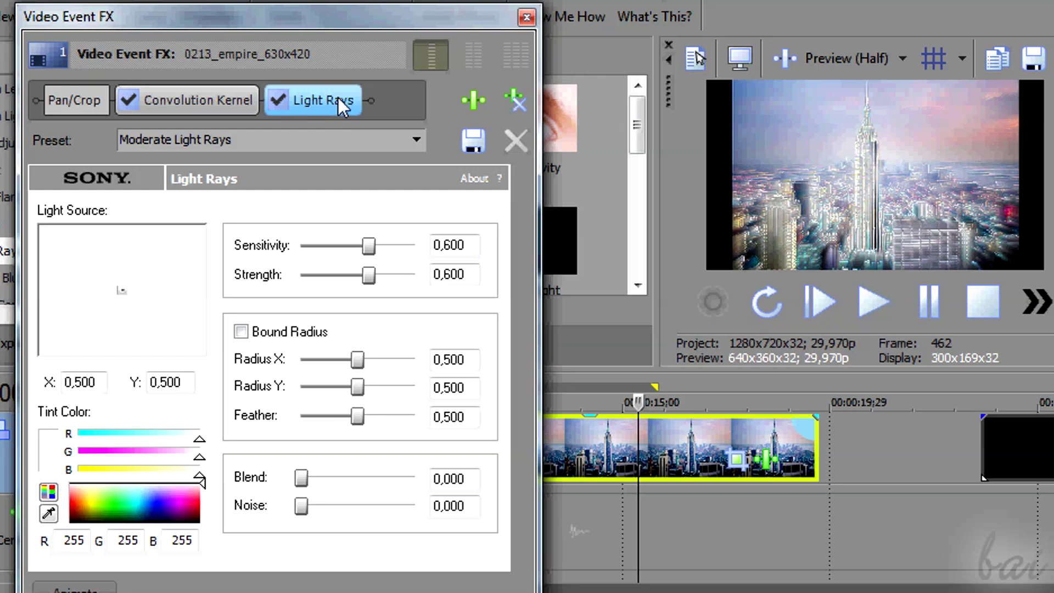
{"action": "left_click", "coordinate": [67, 101]}
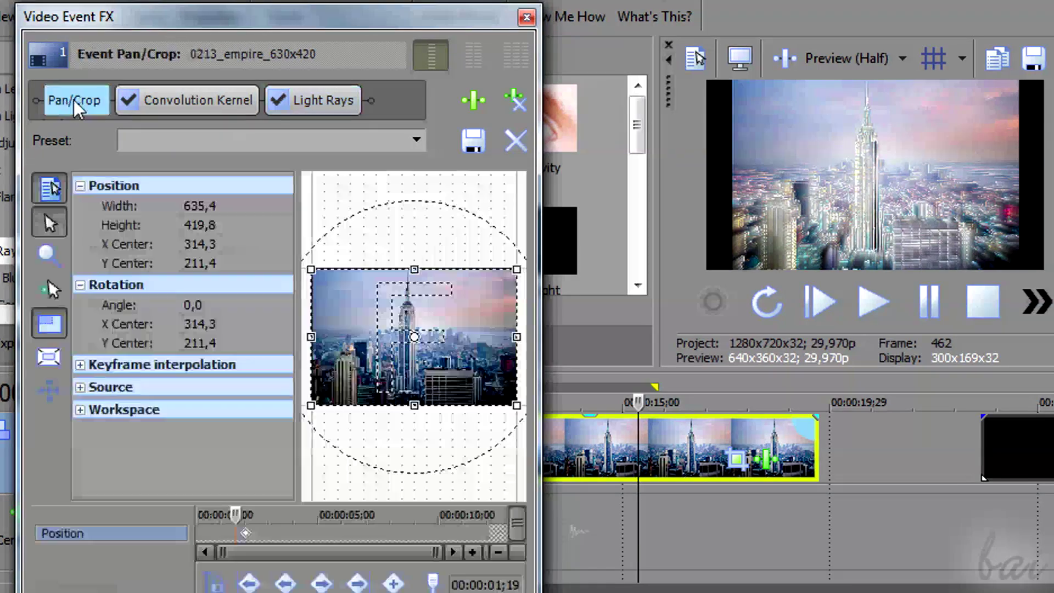
{"action": "left_click", "coordinate": [193, 99]}
{"action": "left_click", "coordinate": [351, 98]}
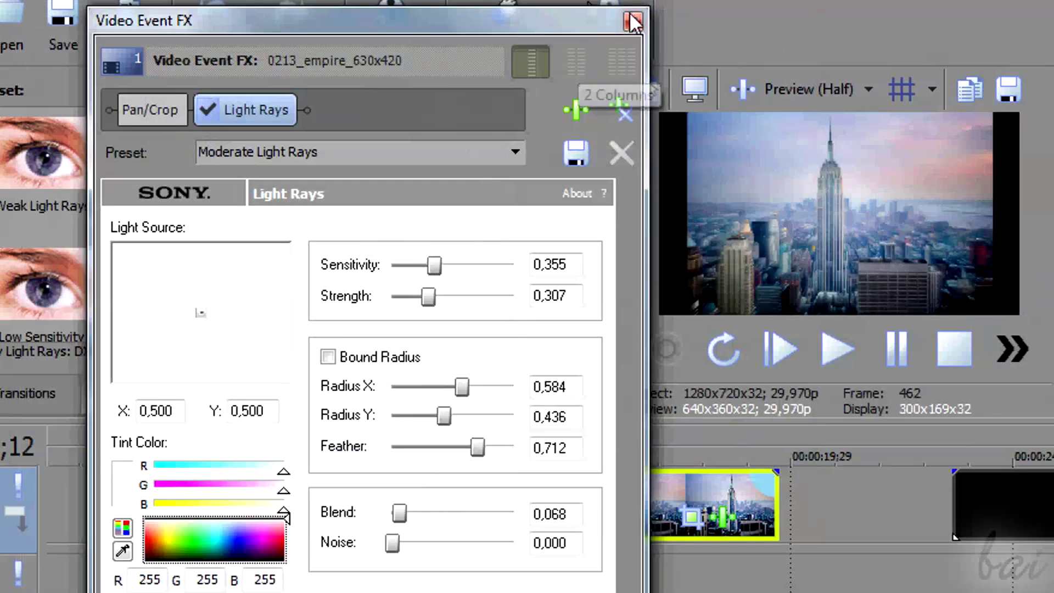
{"action": "left_click", "coordinate": [632, 16]}
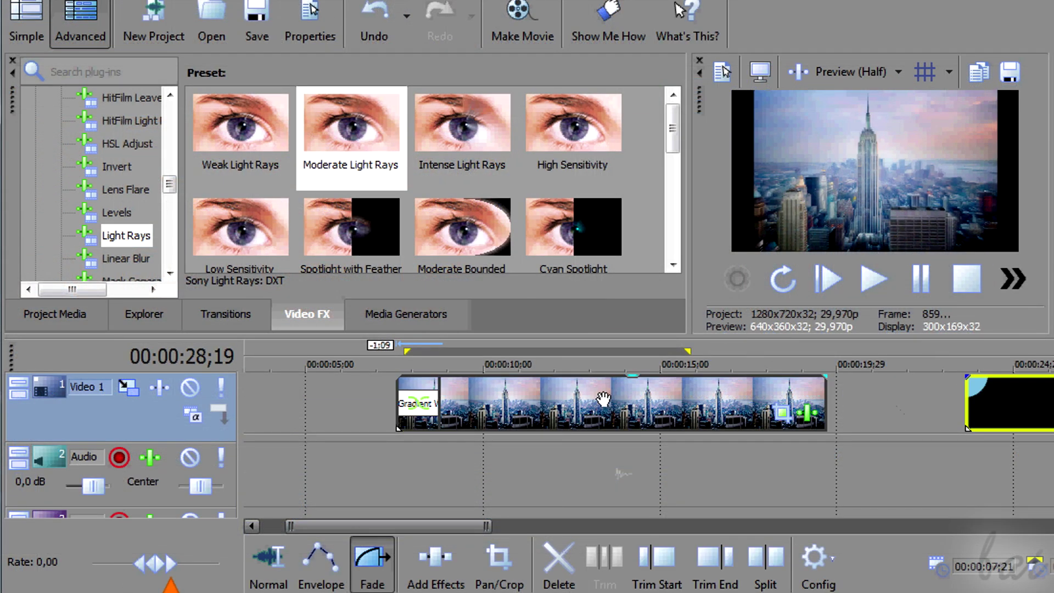
- Select the city clip and open its Event FX, showing Linear Blur at 30 Degrees Light
{"action": "left_click", "coordinate": [603, 399]}
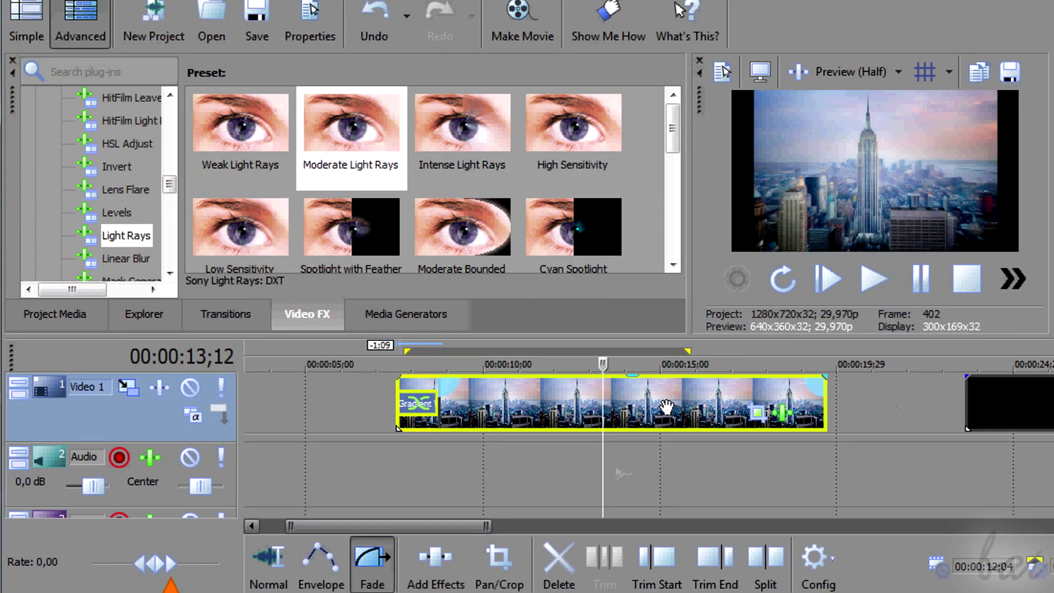
{"action": "left_click", "coordinate": [437, 566]}
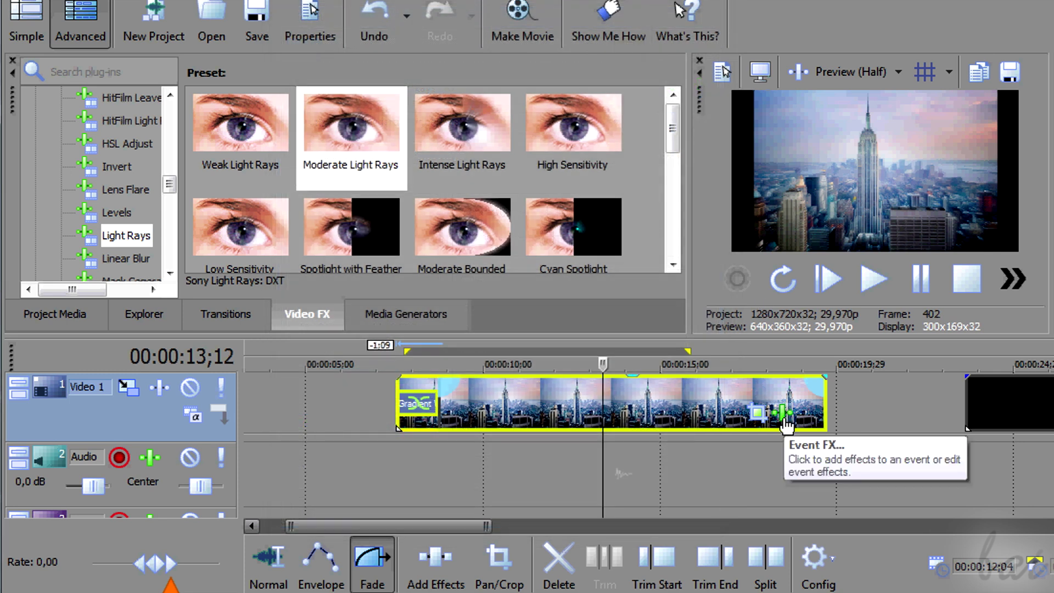
{"action": "left_click", "coordinate": [784, 416]}
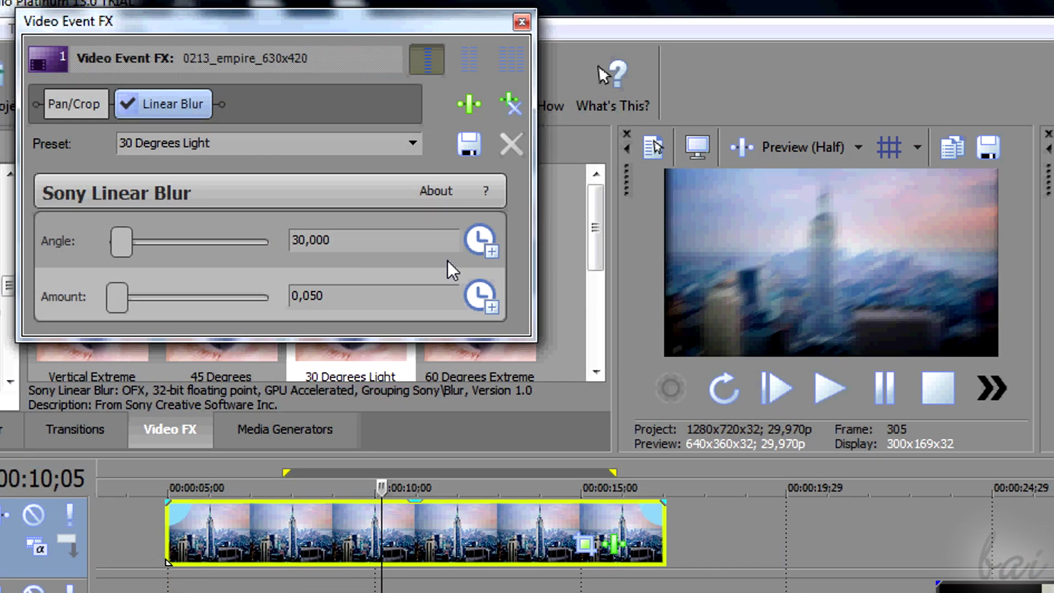
- Make the Linear Blur Angle keyframable and enlarge the settings window's keyframe area
{"action": "left_click", "coordinate": [483, 247]}
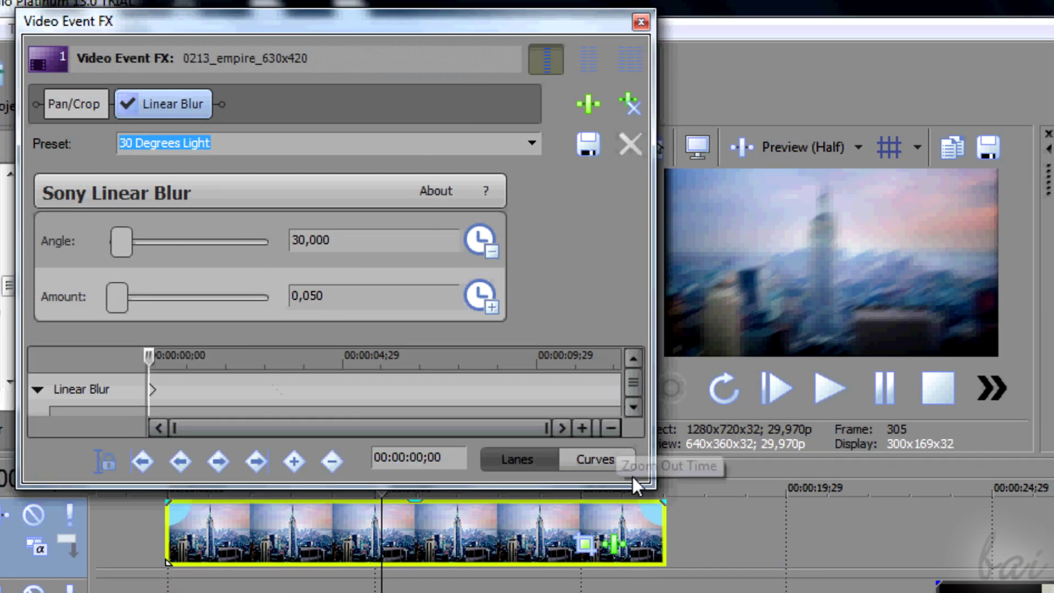
{"action": "left_click_drag", "start_coordinate": [648, 483], "coordinate": [652, 561]}
{"action": "left_click_drag", "start_coordinate": [527, 424], "coordinate": [514, 343]}
{"action": "left_click_drag", "start_coordinate": [150, 352], "coordinate": [251, 352]}
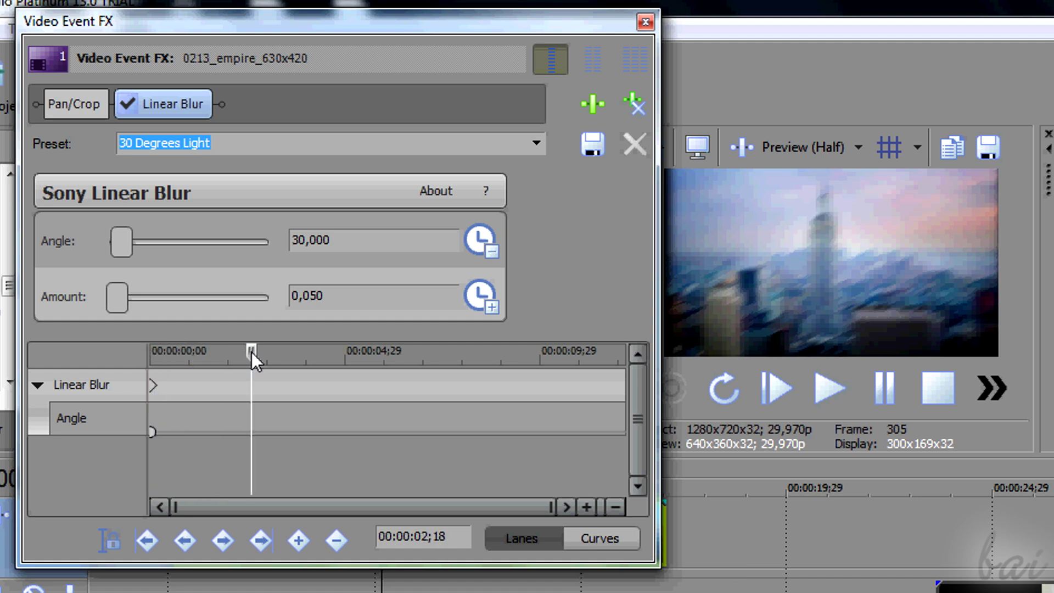
- Keyframe the blur Amount from 0,050 to 0,329 by 00:00:03;23, then play back
{"action": "left_click", "coordinate": [474, 301]}
{"action": "left_click_drag", "start_coordinate": [254, 348], "coordinate": [297, 352]}
{"action": "left_click_drag", "start_coordinate": [124, 292], "coordinate": [169, 301]}
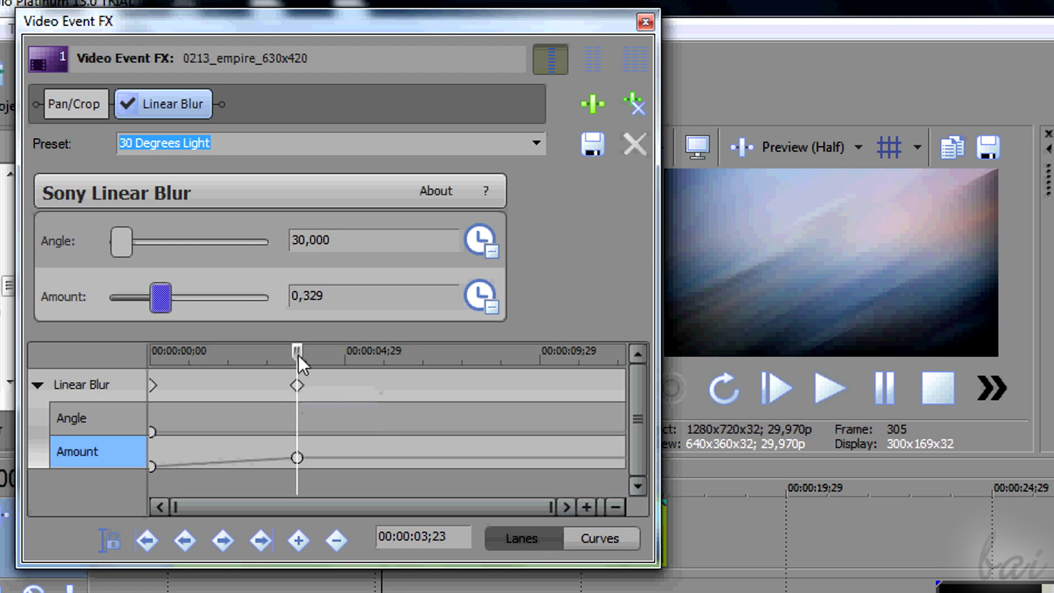
{"action": "left_click_drag", "start_coordinate": [297, 354], "coordinate": [144, 347]}
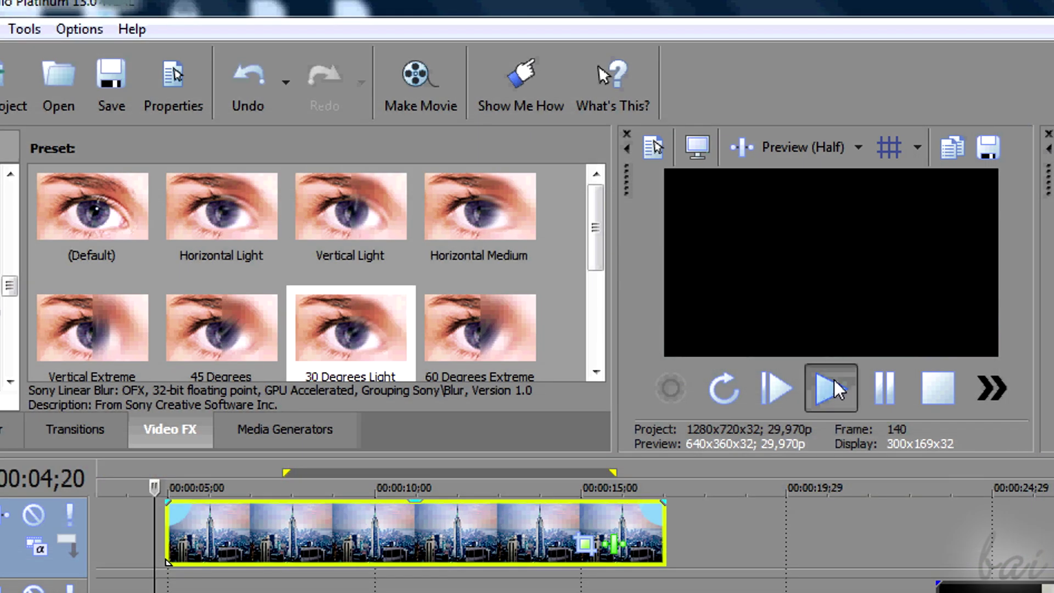
{"action": "left_click", "coordinate": [831, 388]}
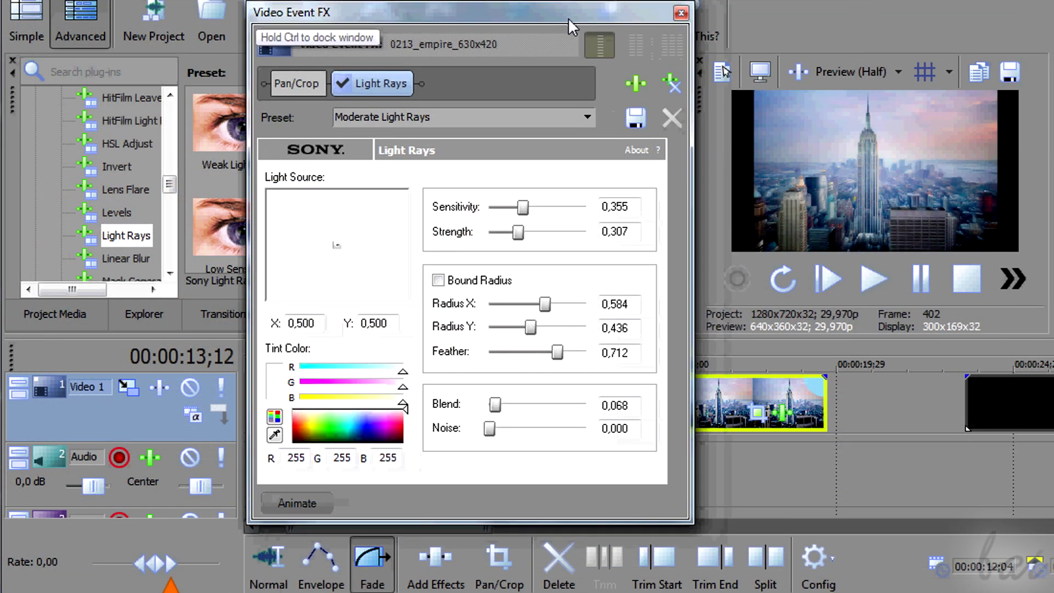
- Turn on Animate, lower the Light Rays Sensitivity, and drag out the Pan/Crop frame wider
{"action": "left_click", "coordinate": [305, 509]}
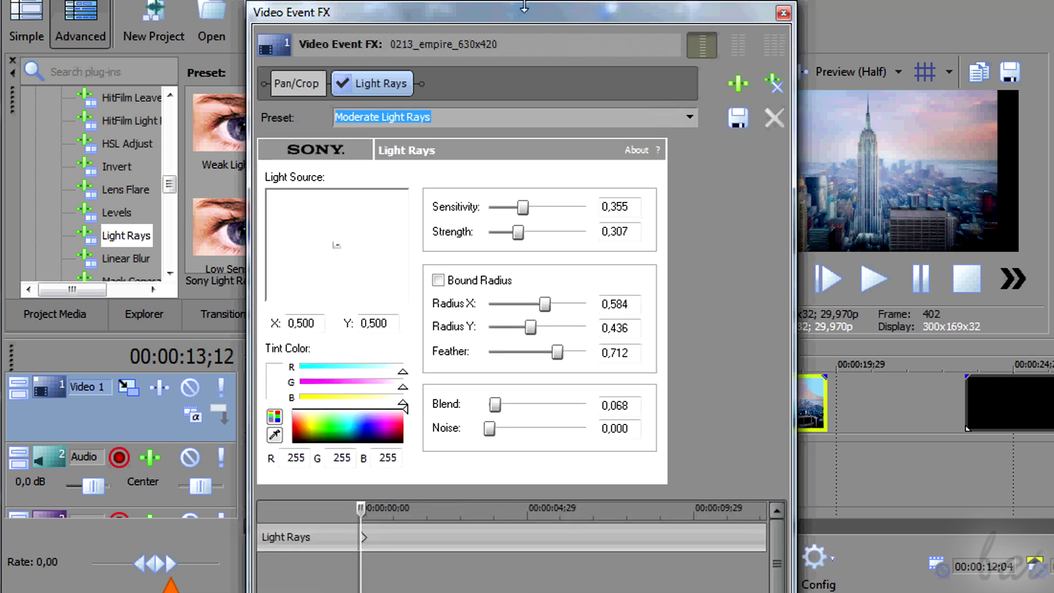
{"action": "left_click_drag", "start_coordinate": [526, 14], "coordinate": [454, 0]}
{"action": "left_click_drag", "start_coordinate": [289, 459], "coordinate": [458, 470]}
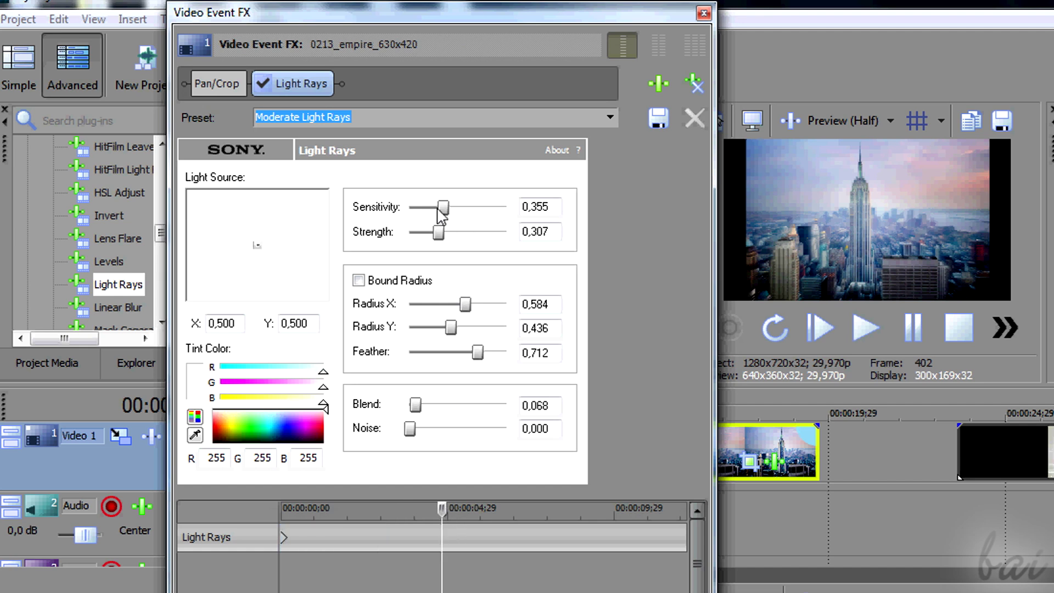
{"action": "left_click_drag", "start_coordinate": [438, 210], "coordinate": [409, 209]}
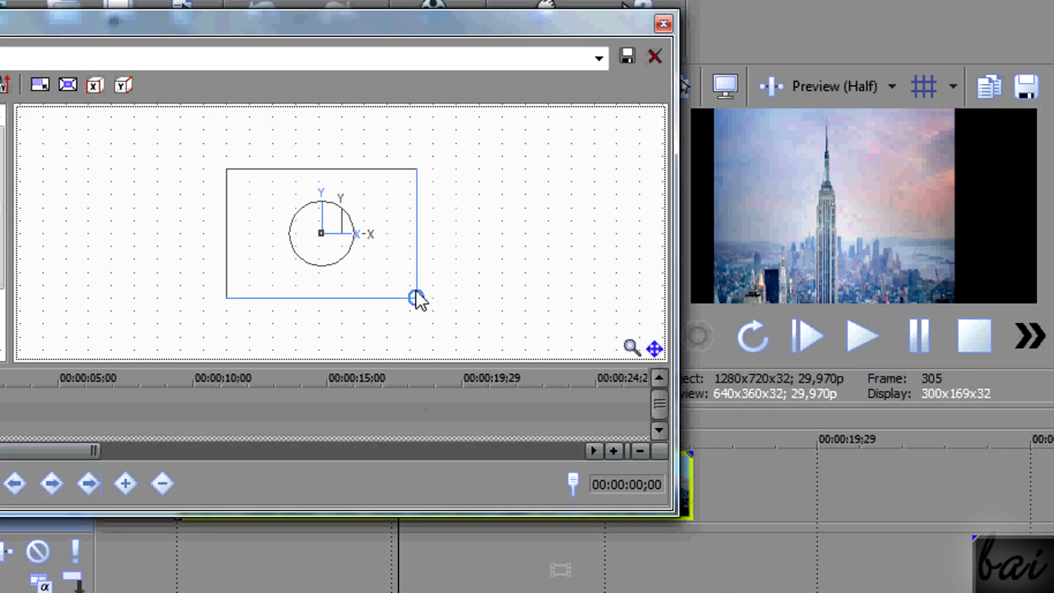
{"action": "mouse_move", "coordinate": [415, 297]}
{"action": "left_mouse_down"}
{"action": "mouse_move", "coordinate": [482, 291]}
{"action": "mouse_move", "coordinate": [463, 314]}
{"action": "mouse_move", "coordinate": [476, 303]}
{"action": "left_mouse_up"}
{"action": "left_click_drag", "start_coordinate": [230, 298], "coordinate": [205, 302]}
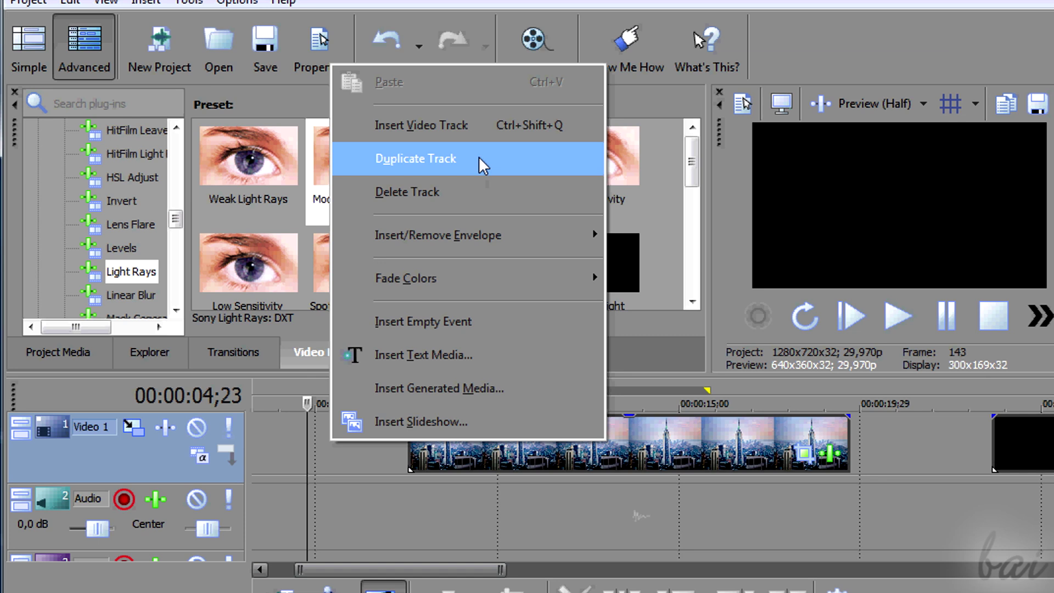
- Insert a video track above Video 1, move the city clip onto it, and open Track Motion
{"action": "left_click", "coordinate": [434, 126]}
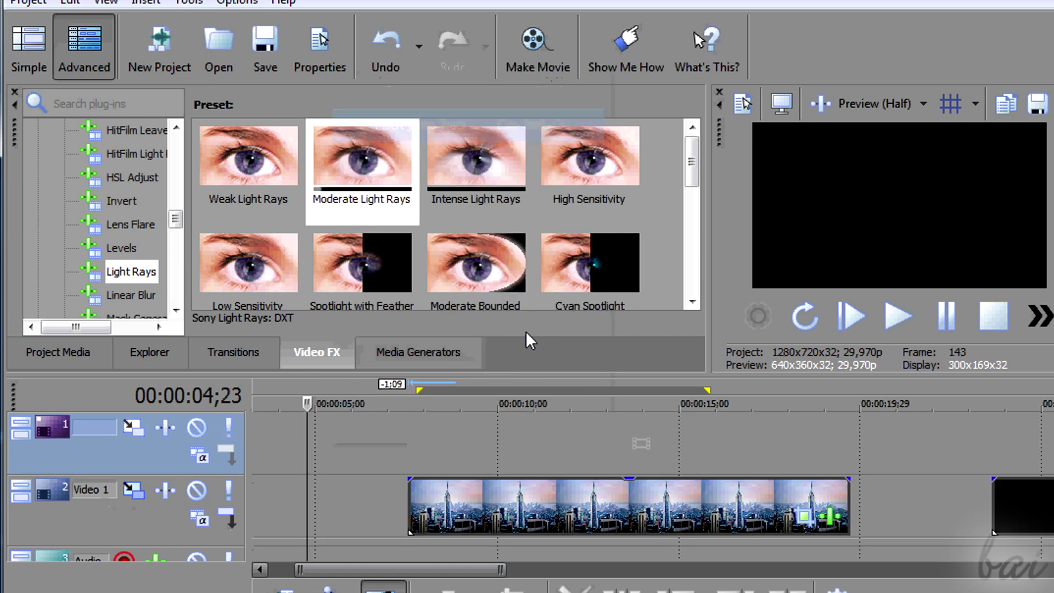
{"action": "left_click", "coordinate": [503, 513]}
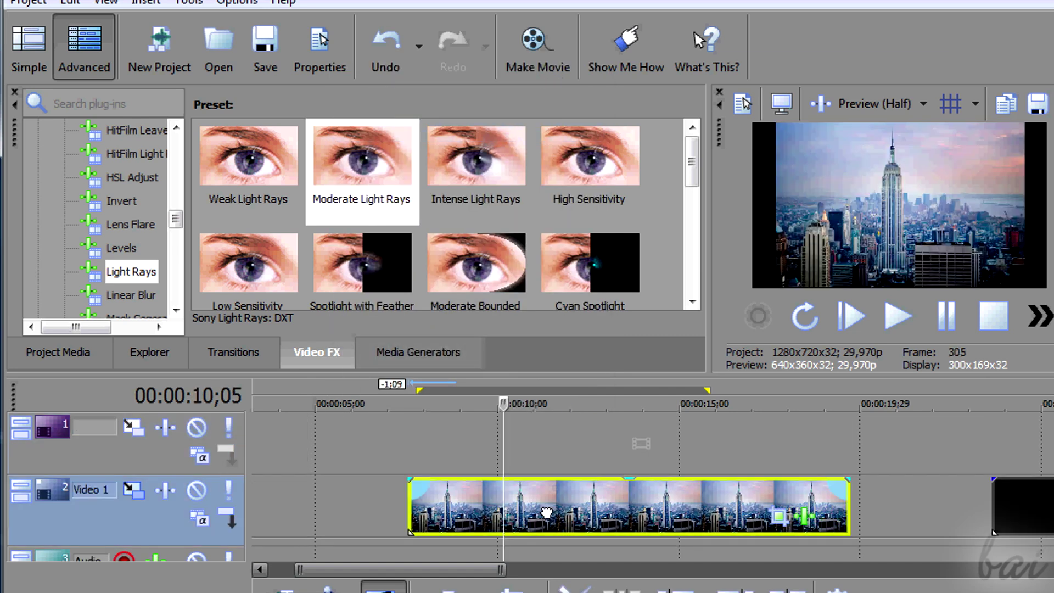
{"action": "left_click_drag", "start_coordinate": [547, 512], "coordinate": [469, 441]}
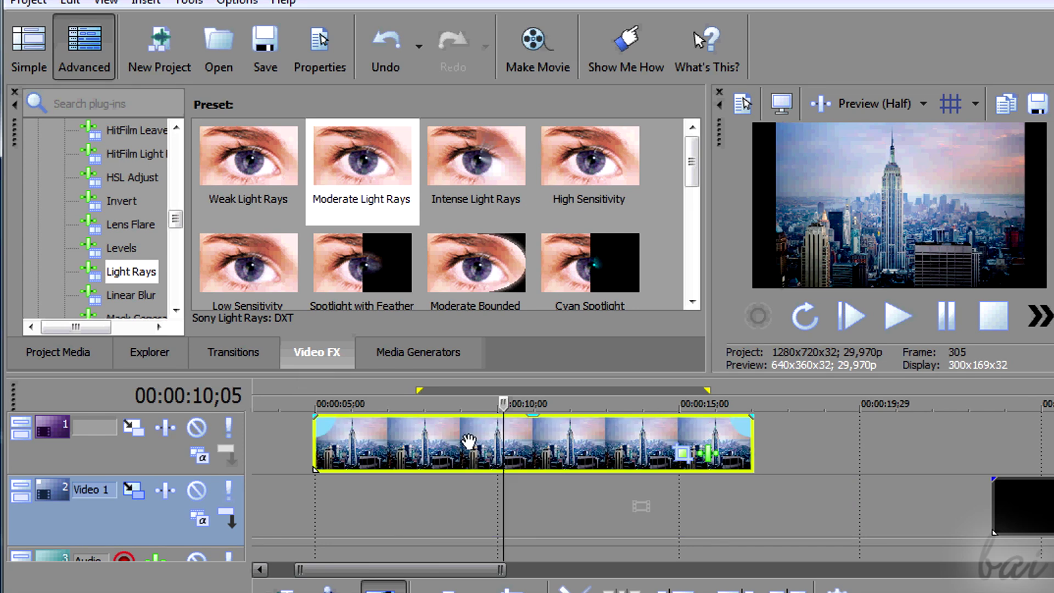
{"action": "left_click", "coordinate": [133, 430]}
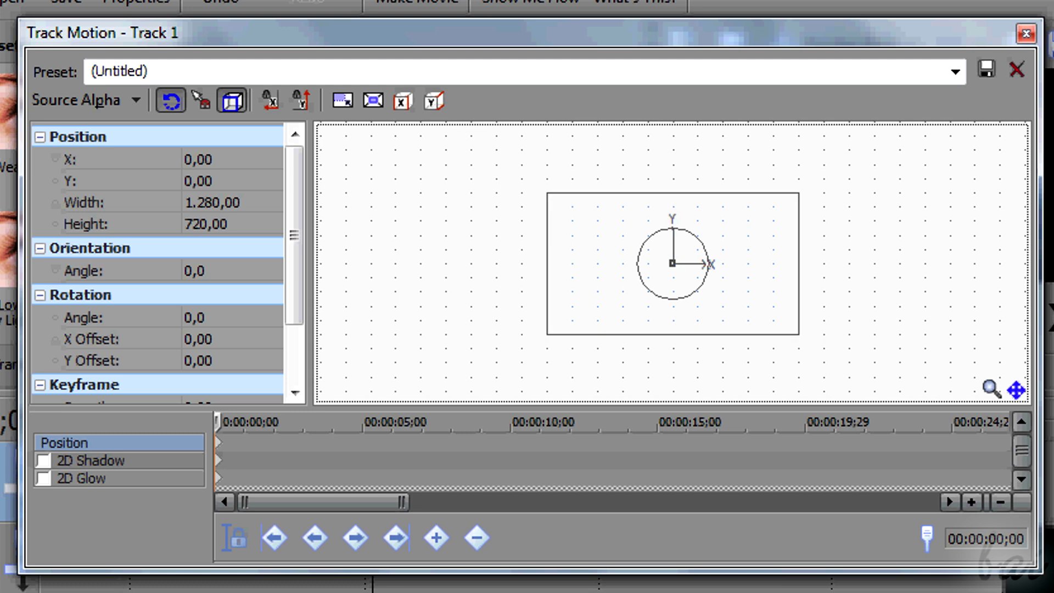
- Move Track 1's motion frame to 12,86/-9,64 and enlarge it to 1.550 × 739,29 at angle 0,0
{"action": "left_click_drag", "start_coordinate": [733, 38], "coordinate": [445, 17]}
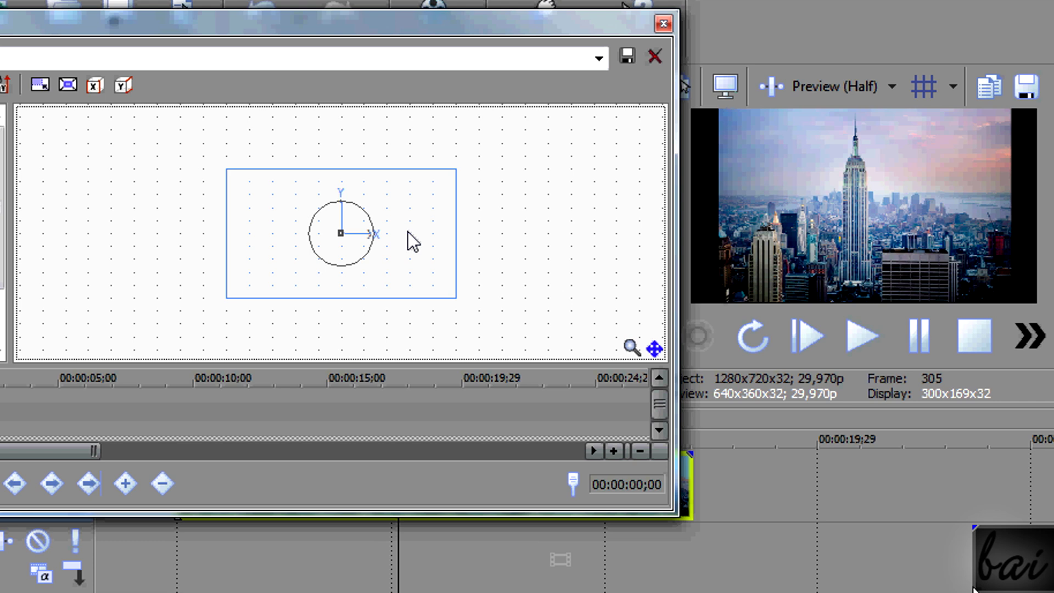
{"action": "left_click_drag", "start_coordinate": [411, 232], "coordinate": [459, 233]}
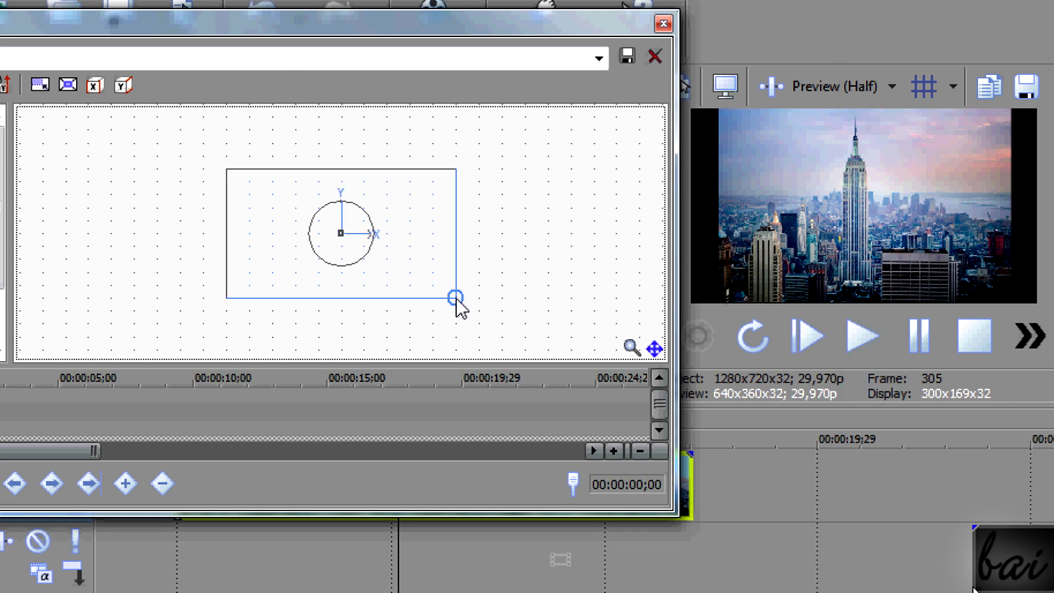
{"action": "left_click_drag", "start_coordinate": [456, 299], "coordinate": [407, 324]}
{"action": "key", "text": "Escape"}
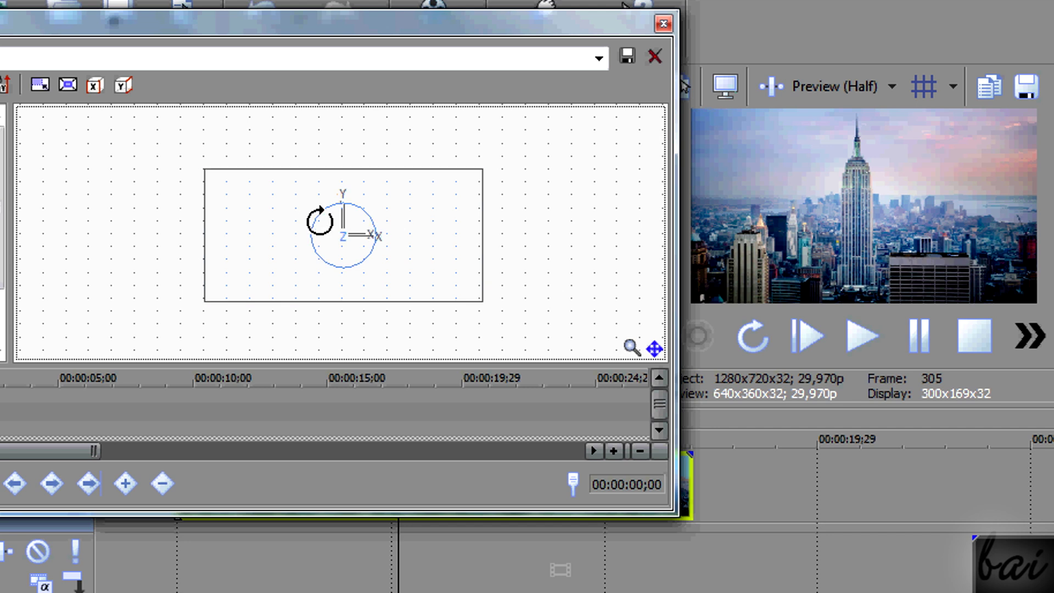
{"action": "left_click_drag", "start_coordinate": [317, 226], "coordinate": [299, 252]}
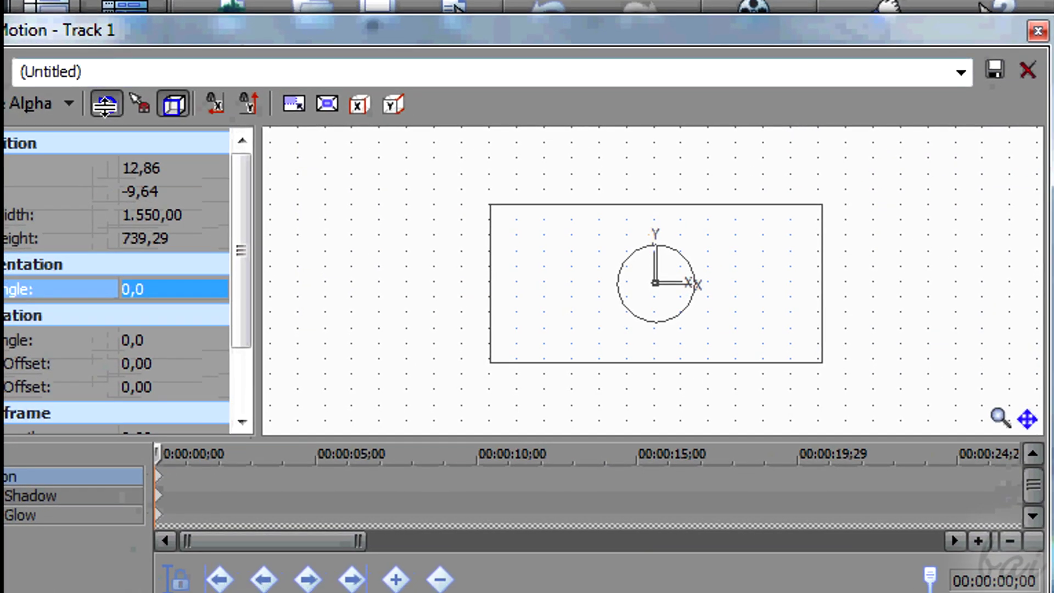
- Turn Enable Rotation off for the track-motion frame, then back on
{"action": "left_click", "coordinate": [107, 108]}
{"action": "left_click", "coordinate": [108, 107]}
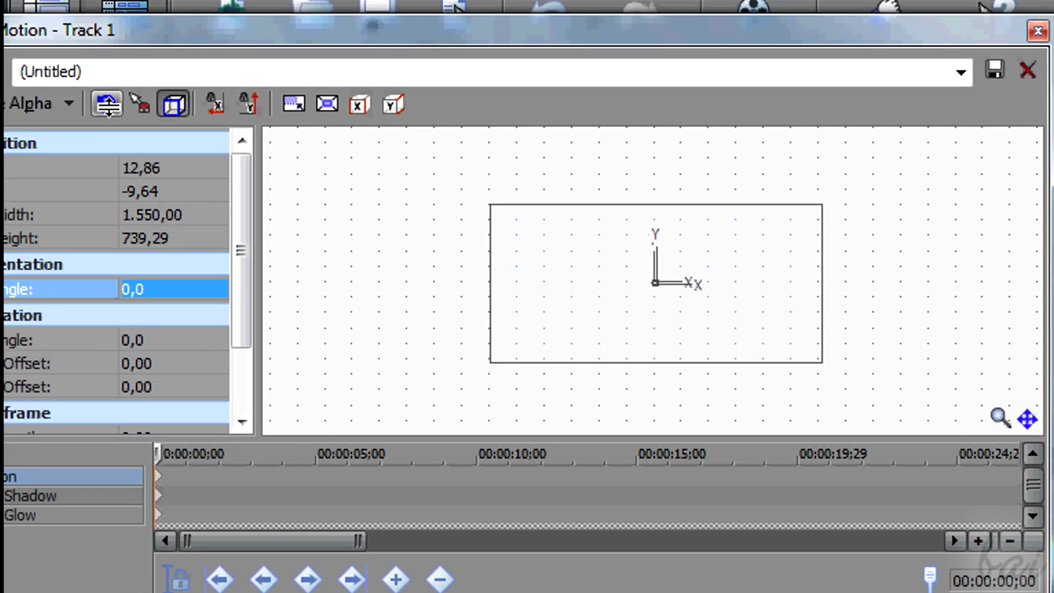
{"action": "left_click", "coordinate": [698, 251]}
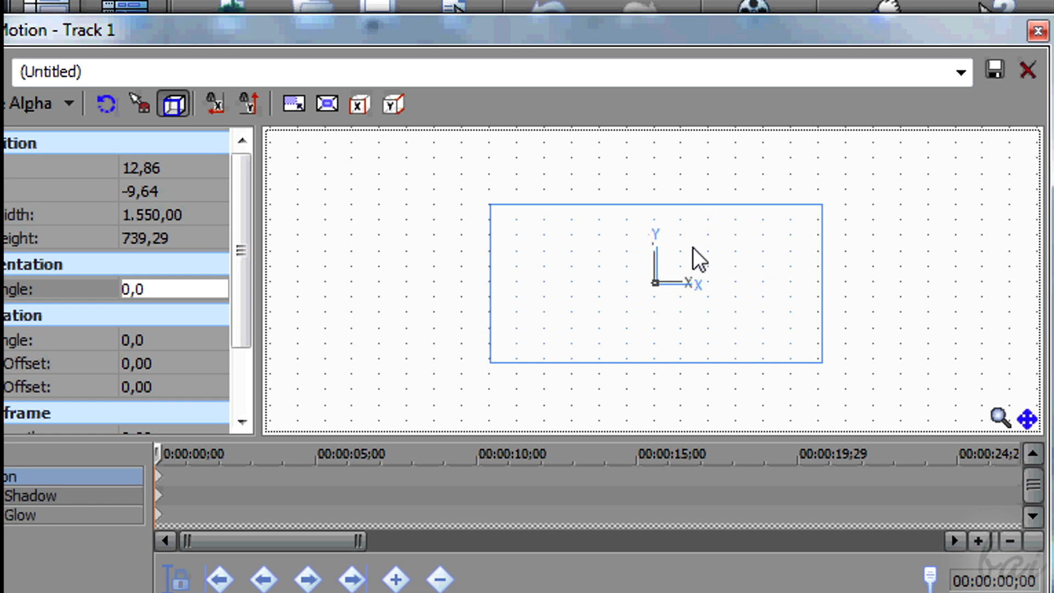
{"action": "left_click", "coordinate": [107, 105]}
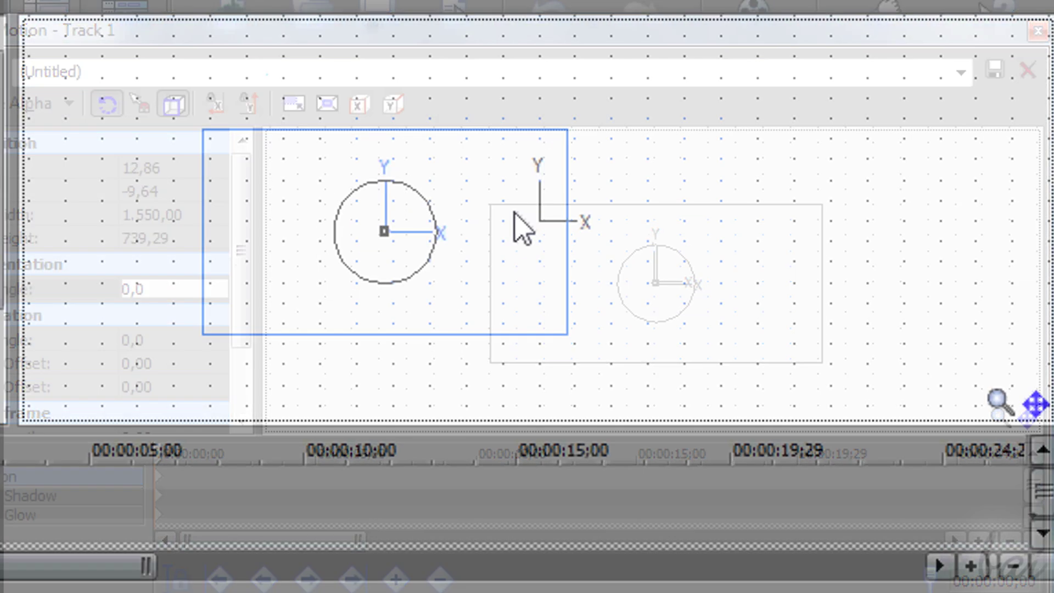
- Move the frame box across the canvas to position X 0,00, Y 9,64
{"action": "left_click_drag", "start_coordinate": [636, 274], "coordinate": [653, 262]}
{"action": "left_click_drag", "start_coordinate": [540, 195], "coordinate": [652, 149]}
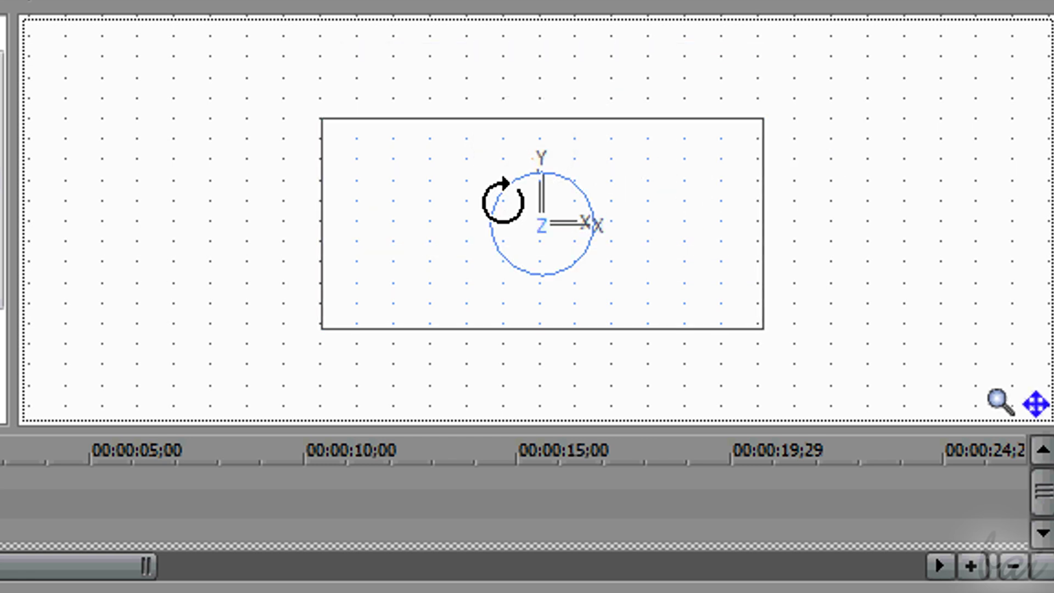
{"action": "left_click_drag", "start_coordinate": [502, 200], "coordinate": [470, 249]}
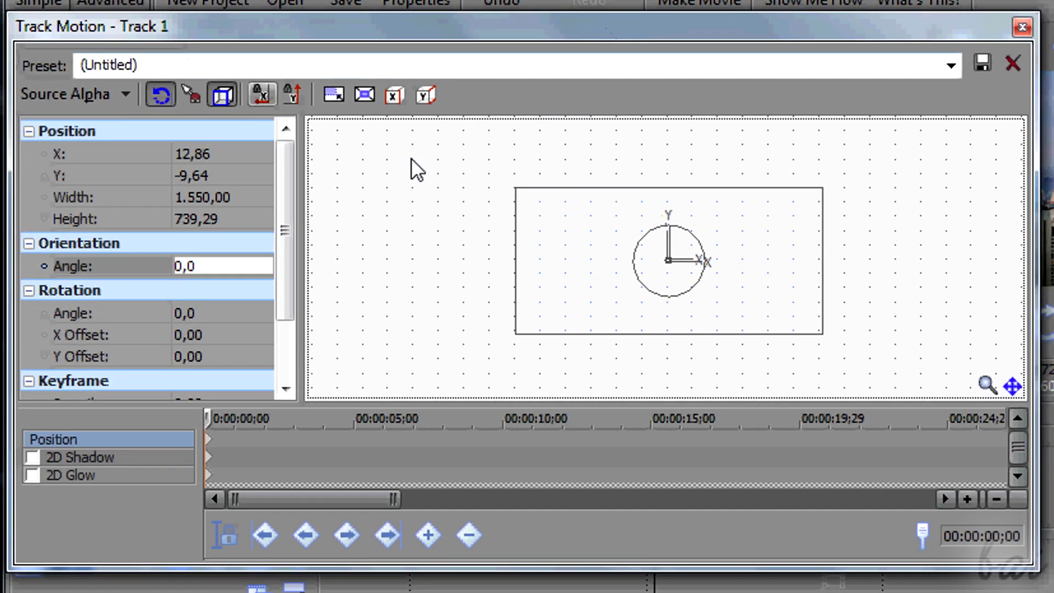
{"action": "mouse_move", "coordinate": [776, 265]}
{"action": "left_mouse_down"}
{"action": "mouse_move", "coordinate": [784, 257]}
{"action": "mouse_move", "coordinate": [769, 238]}
{"action": "mouse_move", "coordinate": [800, 252]}
{"action": "mouse_move", "coordinate": [765, 280]}
{"action": "mouse_move", "coordinate": [761, 266]}
{"action": "left_mouse_up"}
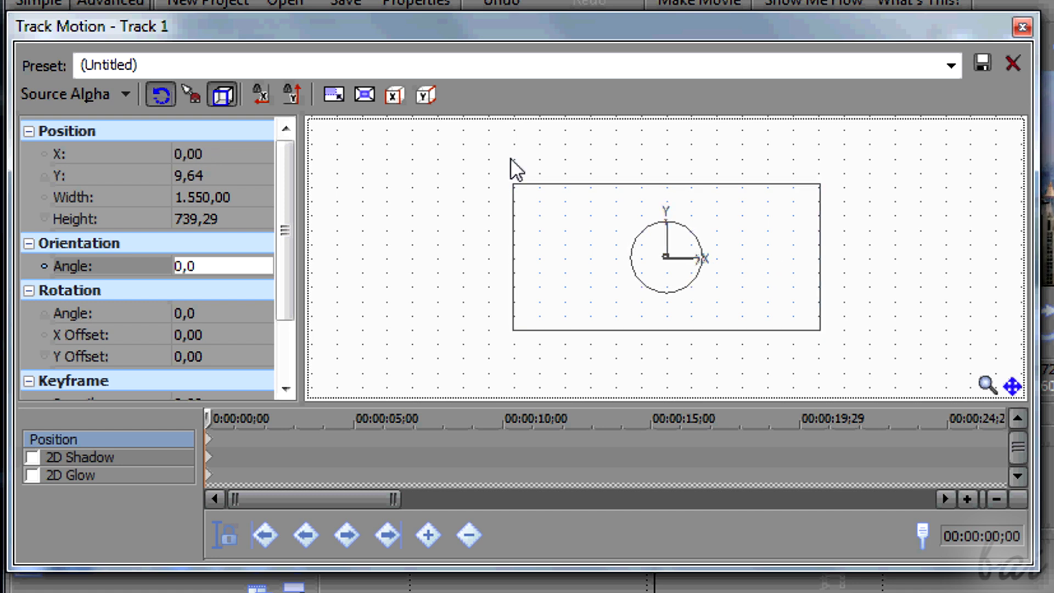
- Move the frame with Prevent Movement X, then Prevent Movement Y, locking one axis each time
{"action": "left_click", "coordinate": [262, 97]}
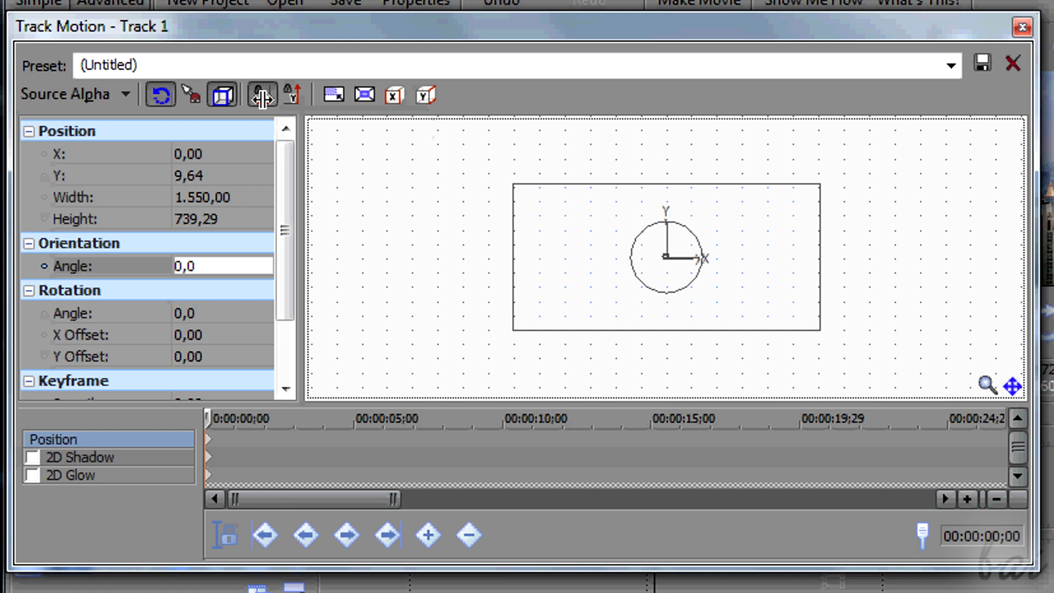
{"action": "left_click_drag", "start_coordinate": [555, 251], "coordinate": [631, 255]}
{"action": "left_click", "coordinate": [262, 98]}
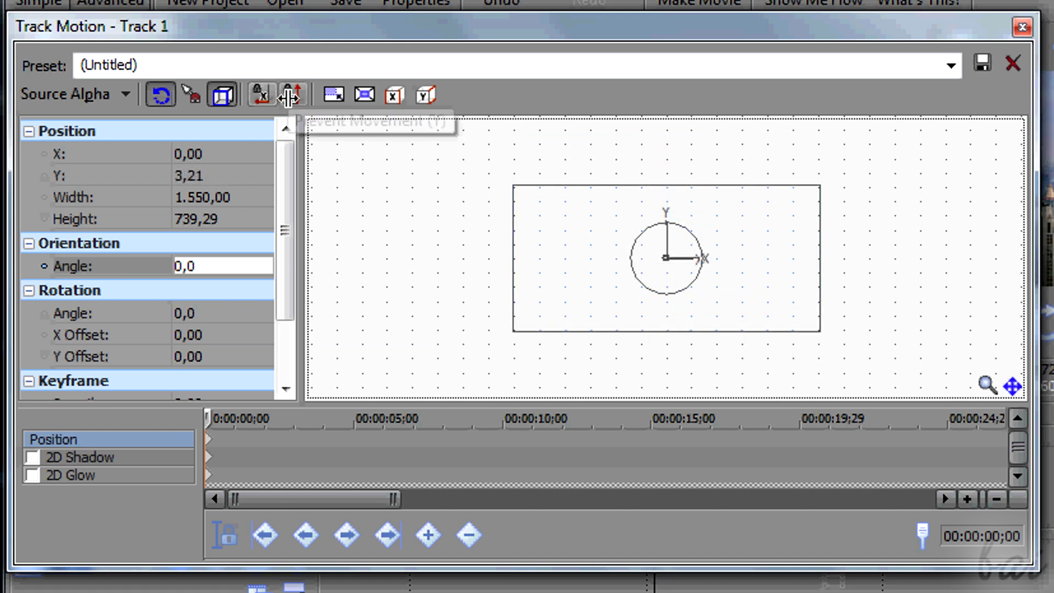
{"action": "left_click", "coordinate": [293, 94]}
{"action": "left_click_drag", "start_coordinate": [478, 242], "coordinate": [504, 223]}
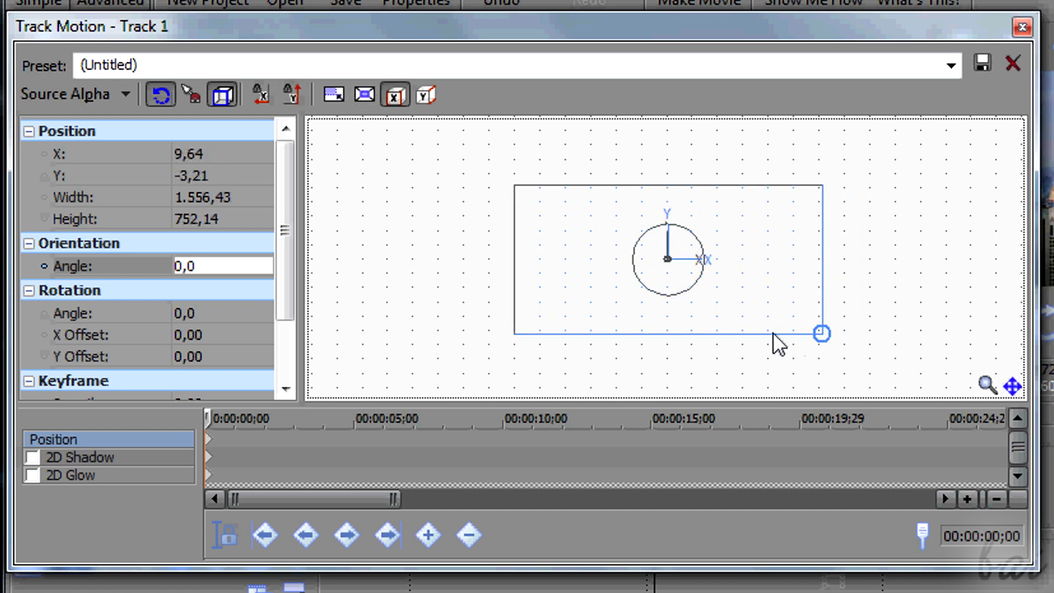
- Enable Scale About Center and resize the frame to 1.512,92 × 736,69
{"action": "left_click_drag", "start_coordinate": [778, 345], "coordinate": [855, 255]}
{"action": "left_click", "coordinate": [336, 94]}
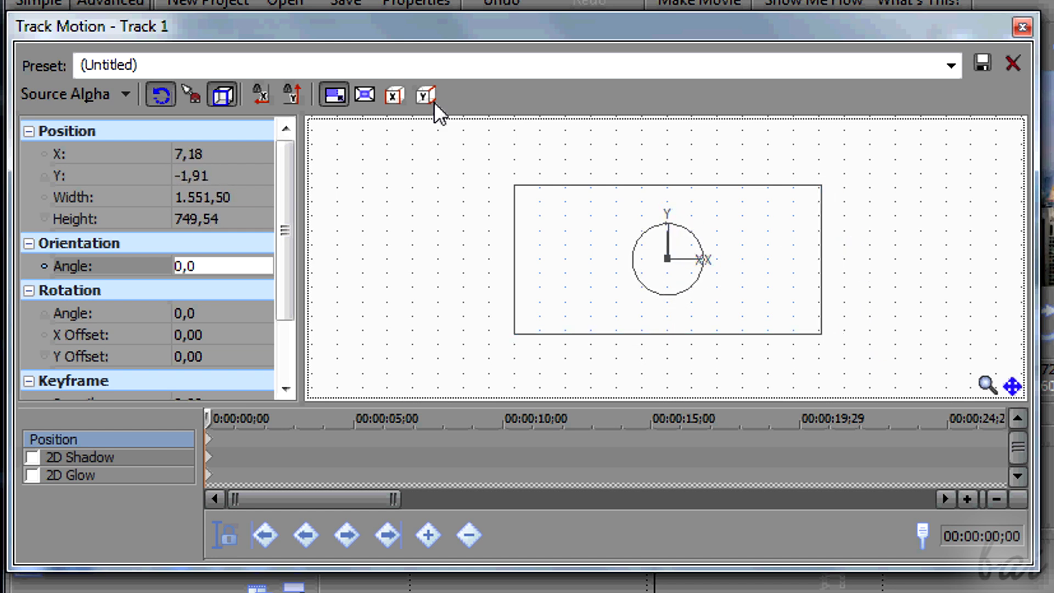
{"action": "left_click", "coordinate": [366, 95]}
{"action": "left_click_drag", "start_coordinate": [822, 334], "coordinate": [624, 264]}
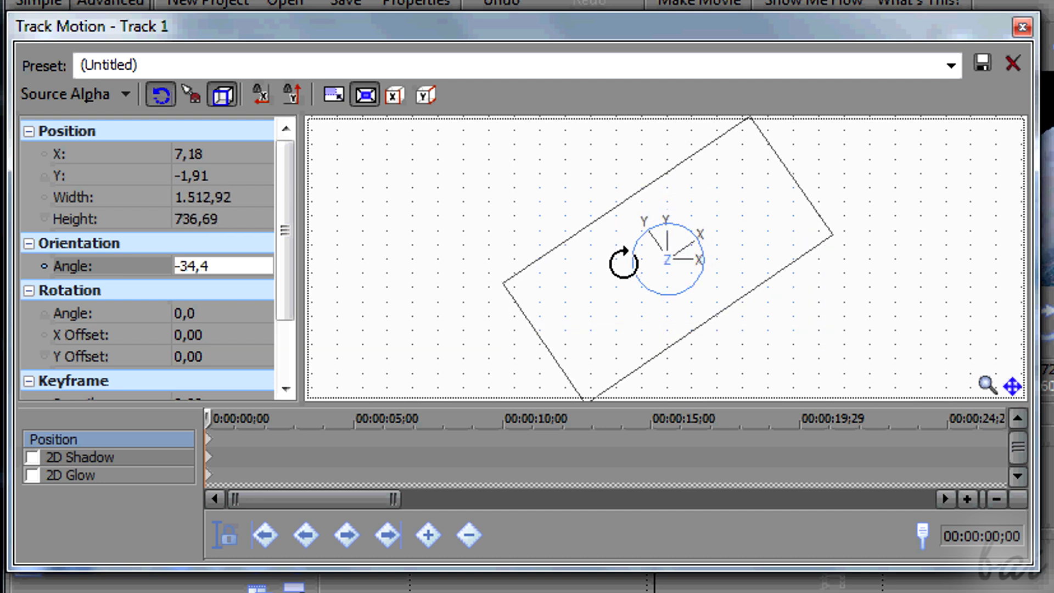
- Enter 0 as the frame's Orientation Angle so it sits level
{"action": "left_click", "coordinate": [217, 266]}
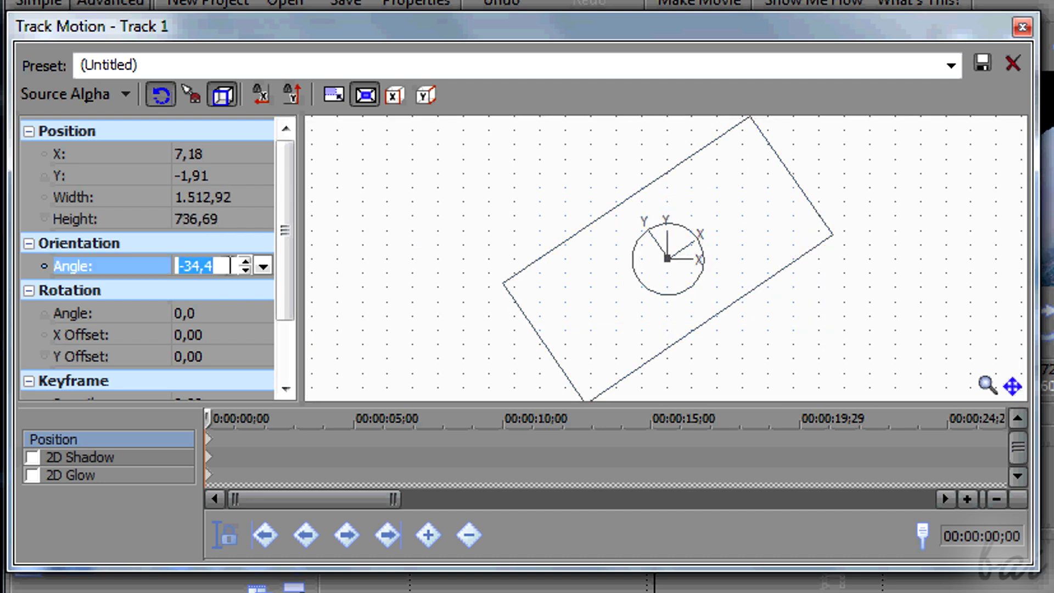
{"action": "key", "text": "Return"}
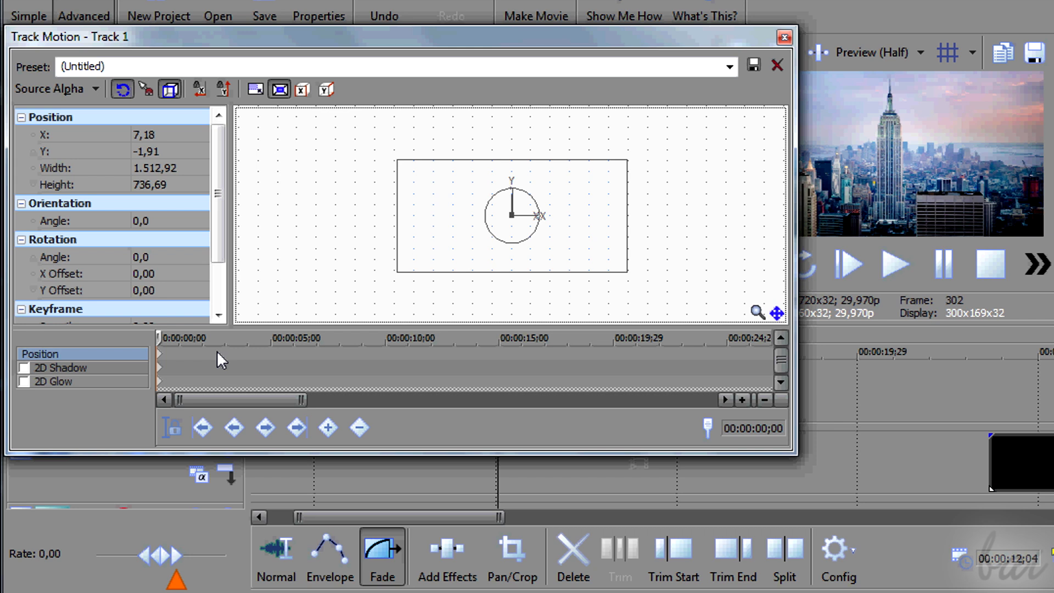
- Add a size keyframe at 00:00:10;04 by shrinking the frame, then scrub to preview the animation
{"action": "left_click", "coordinate": [164, 360]}
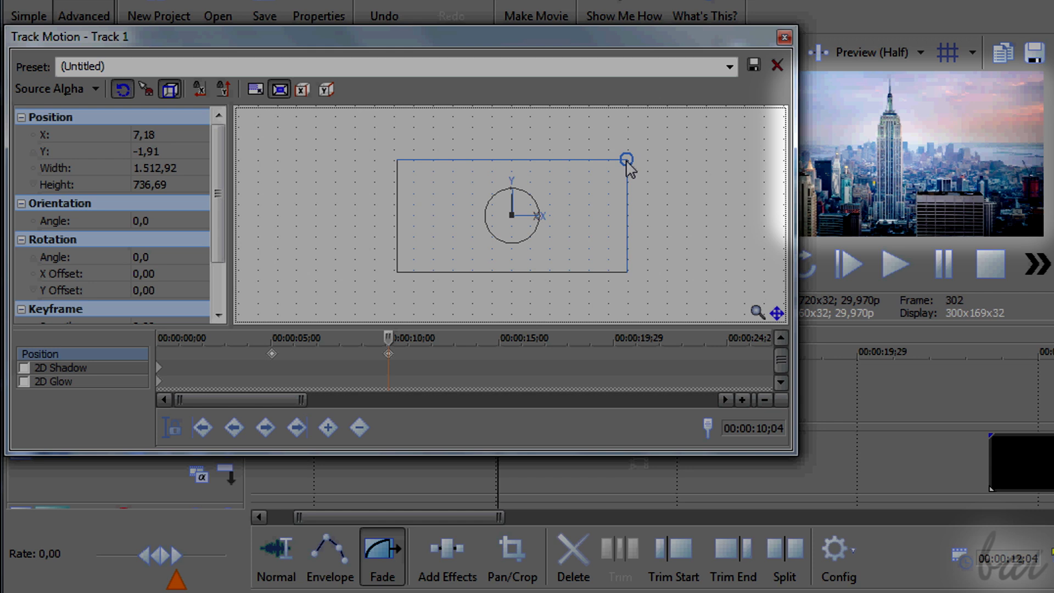
{"action": "left_click_drag", "start_coordinate": [627, 161], "coordinate": [562, 199]}
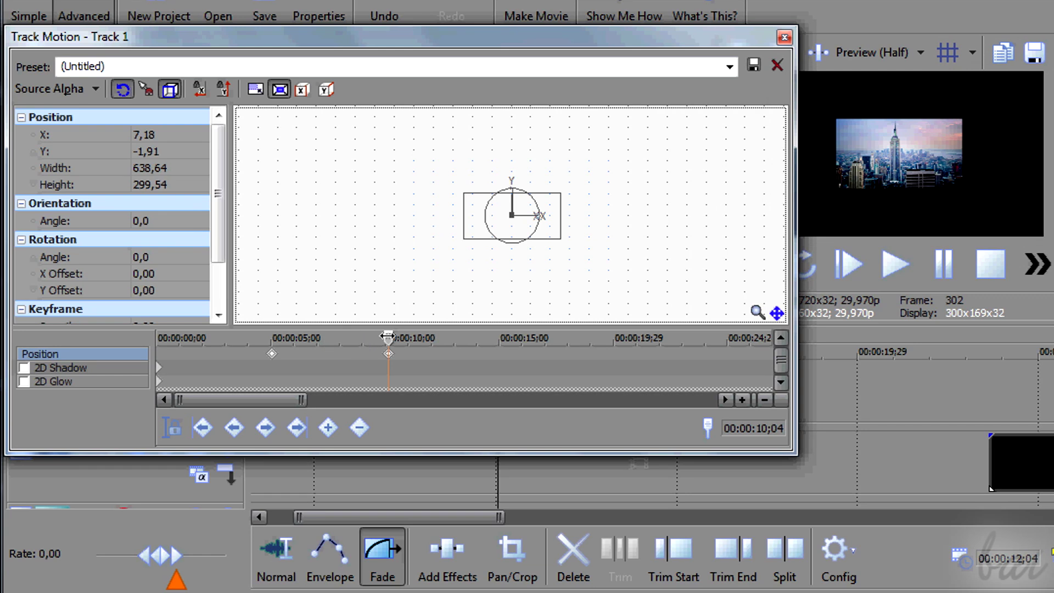
{"action": "mouse_move", "coordinate": [388, 338]}
{"action": "left_mouse_down"}
{"action": "mouse_move", "coordinate": [275, 338]}
{"action": "mouse_move", "coordinate": [387, 337]}
{"action": "left_mouse_up"}
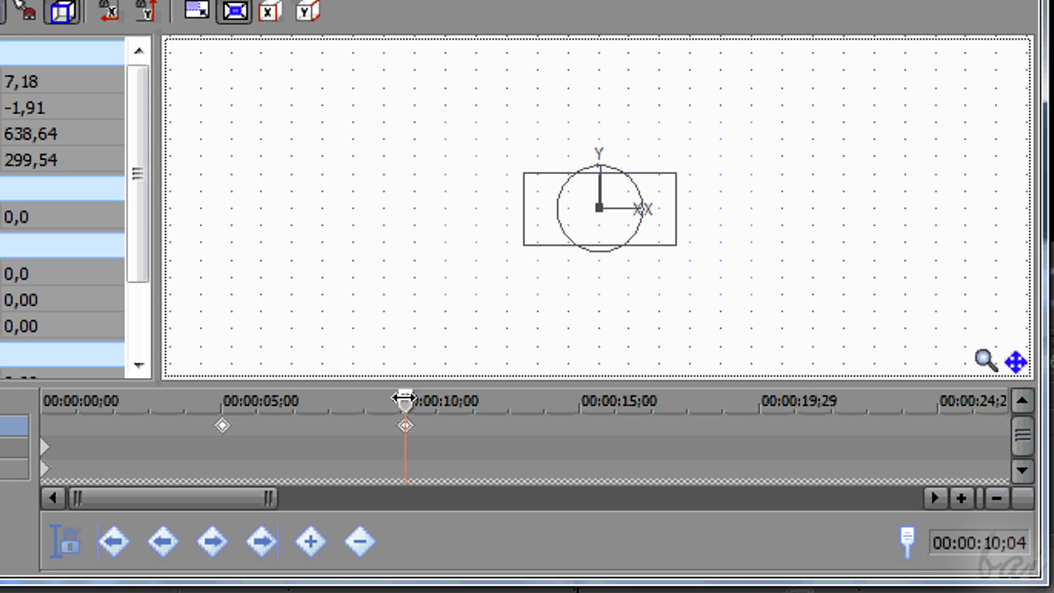
{"action": "left_click_drag", "start_coordinate": [405, 399], "coordinate": [350, 401]}
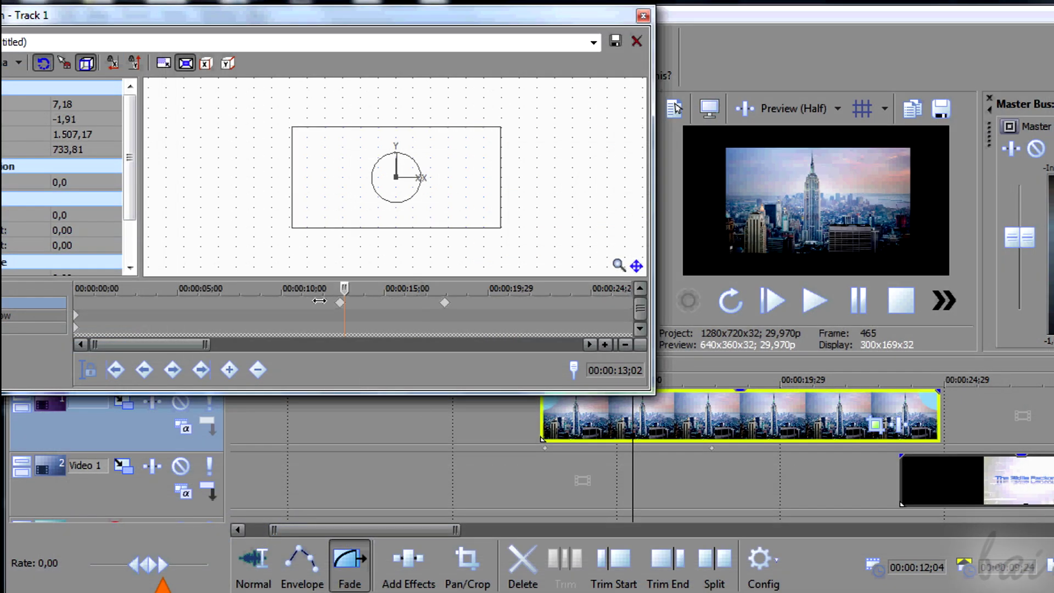
{"action": "left_click_drag", "start_coordinate": [514, 409], "coordinate": [743, 418]}
{"action": "left_click_drag", "start_coordinate": [478, 299], "coordinate": [380, 299]}
- Shift the clip on the timeline, then shrink the frame to 831,50 × 363,83 at the 5-second keyframe
{"action": "left_click", "coordinate": [727, 419]}
{"action": "left_click_drag", "start_coordinate": [727, 419], "coordinate": [554, 407]}
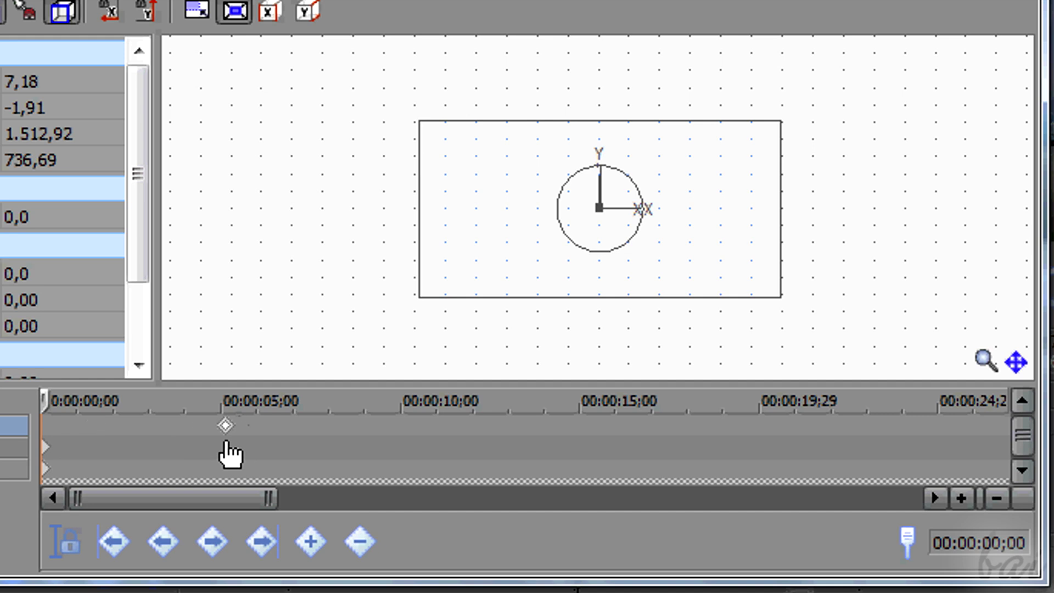
{"action": "left_click_drag", "start_coordinate": [44, 398], "coordinate": [404, 378]}
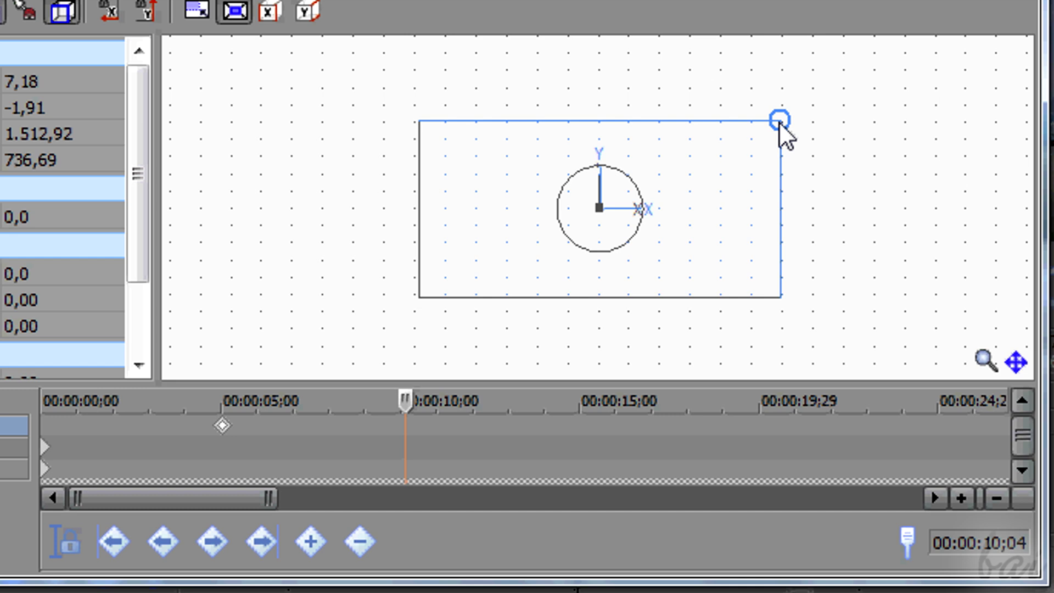
{"action": "left_click_drag", "start_coordinate": [780, 124], "coordinate": [693, 172]}
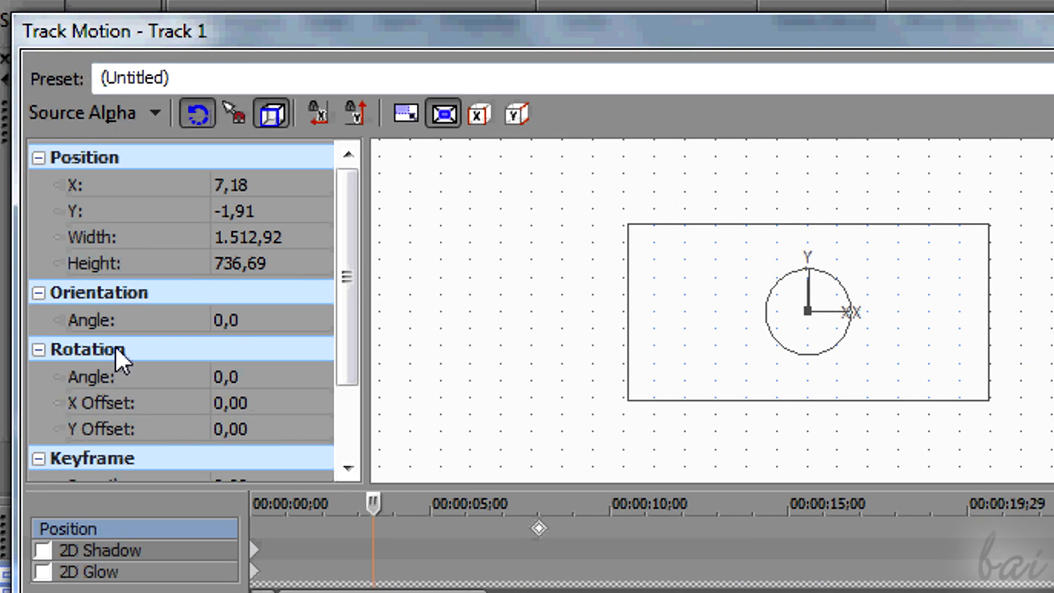
{"action": "left_click", "coordinate": [121, 550]}
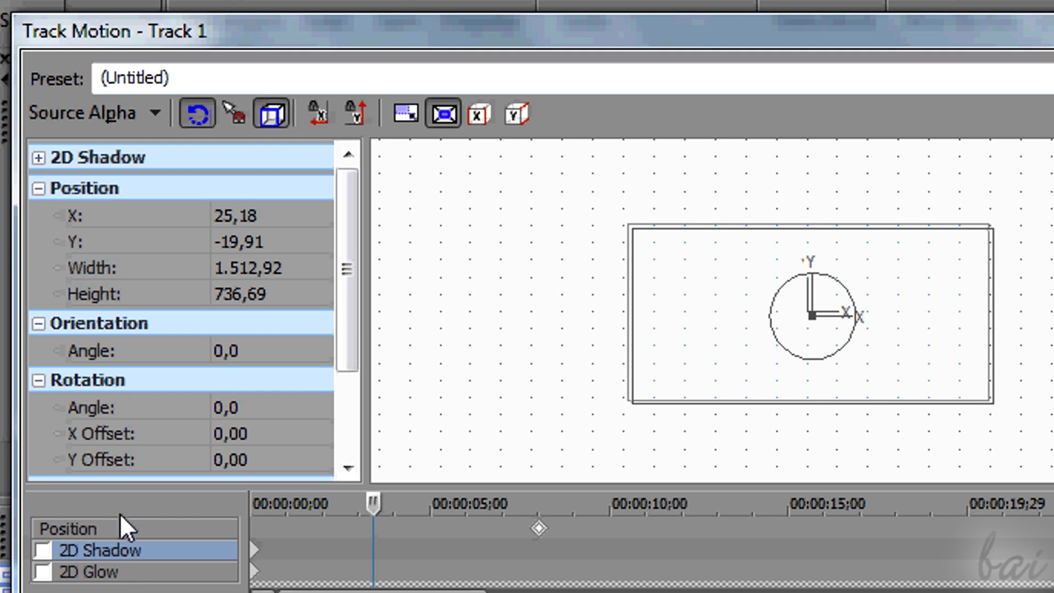
{"action": "left_click", "coordinate": [122, 527]}
{"action": "left_click", "coordinate": [140, 566]}
{"action": "left_click", "coordinate": [135, 529]}
{"action": "left_click", "coordinate": [133, 548]}
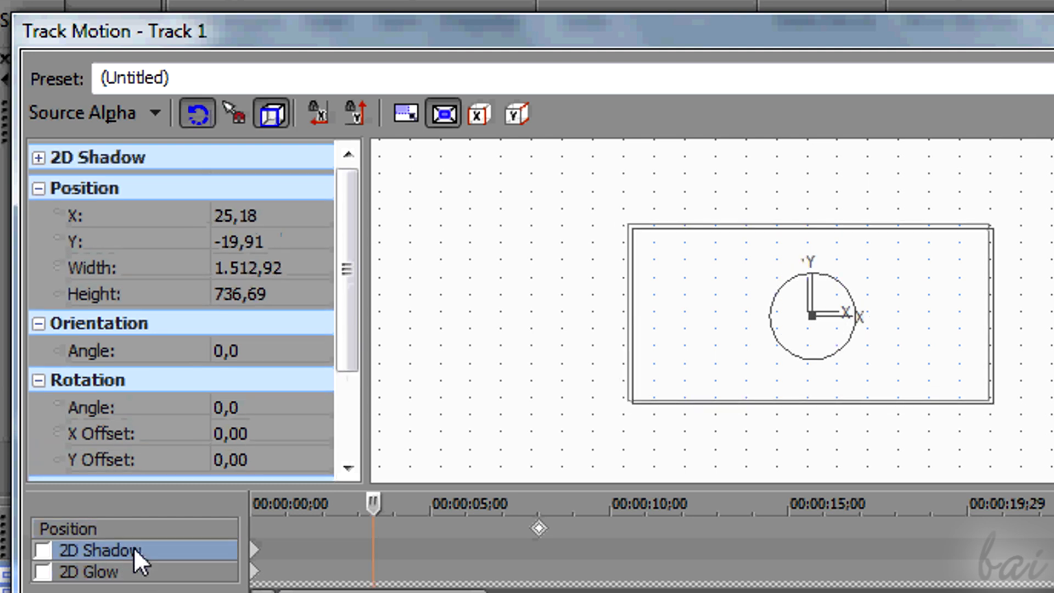
{"action": "left_click", "coordinate": [132, 566]}
{"action": "left_click", "coordinate": [130, 526]}
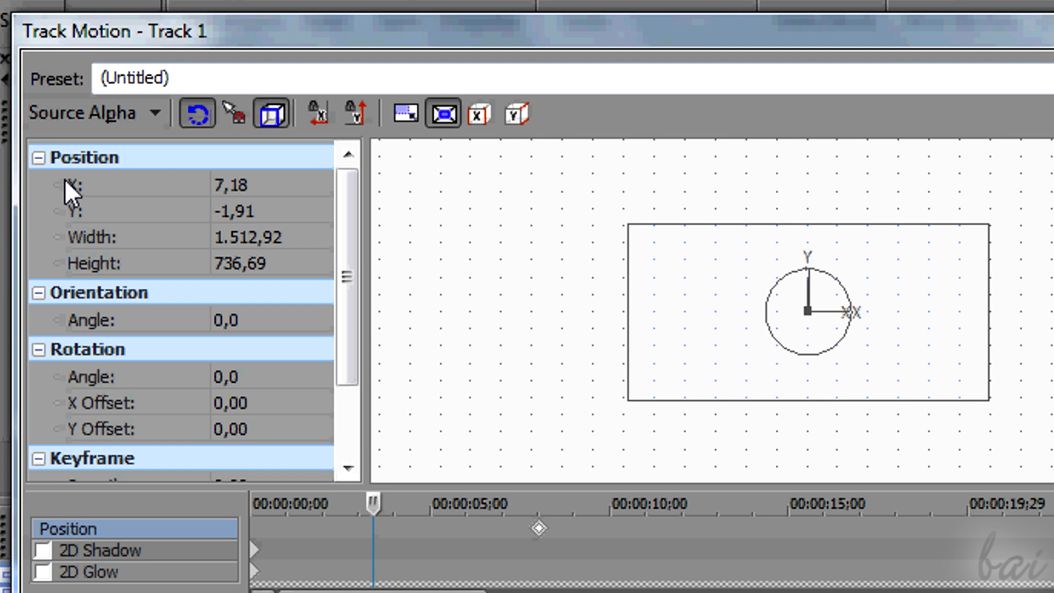
{"action": "left_click", "coordinate": [116, 551]}
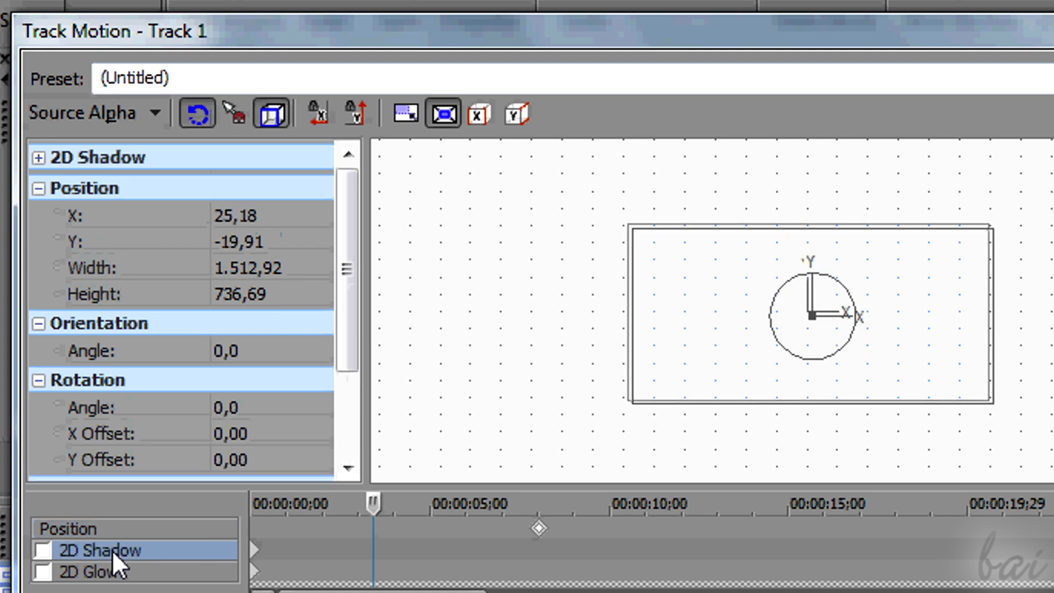
{"action": "left_click", "coordinate": [37, 157]}
{"action": "left_click", "coordinate": [92, 575]}
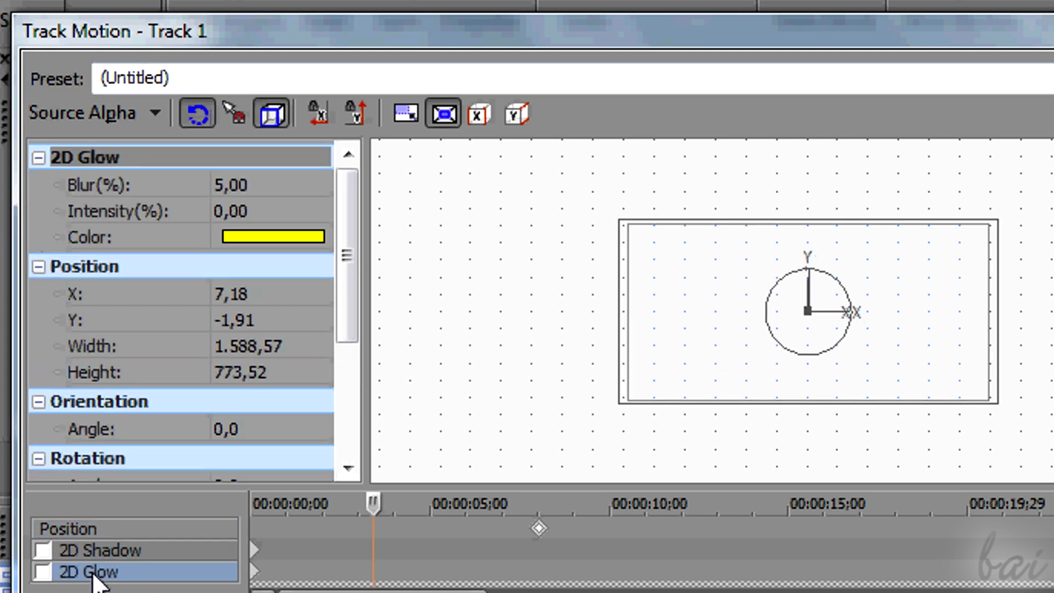
{"action": "left_click_drag", "start_coordinate": [335, 194], "coordinate": [412, 176]}
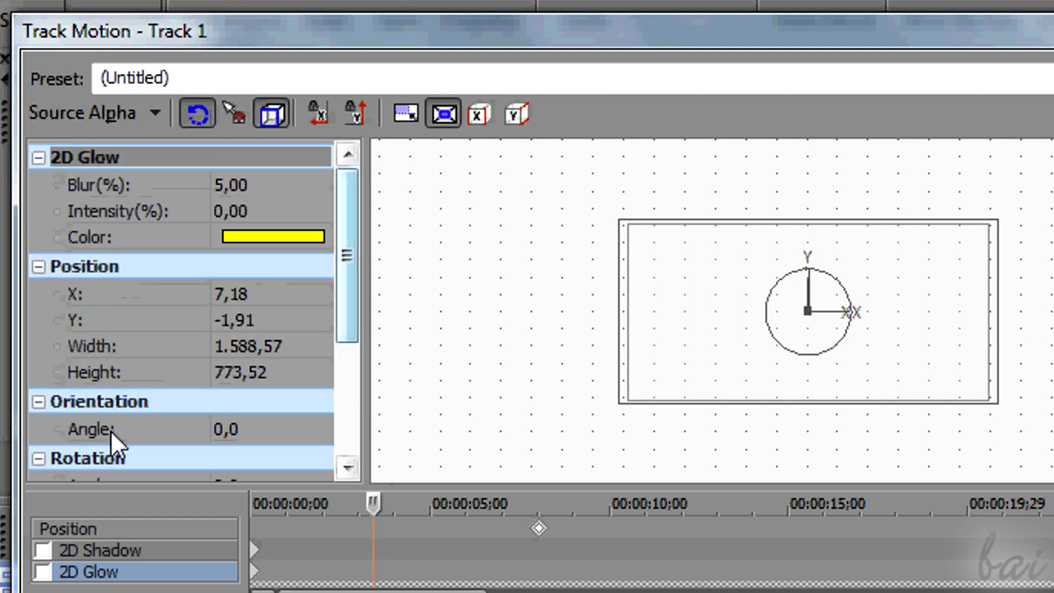
{"action": "left_click", "coordinate": [115, 552]}
{"action": "left_click", "coordinate": [107, 526]}
{"action": "left_click", "coordinate": [113, 569]}
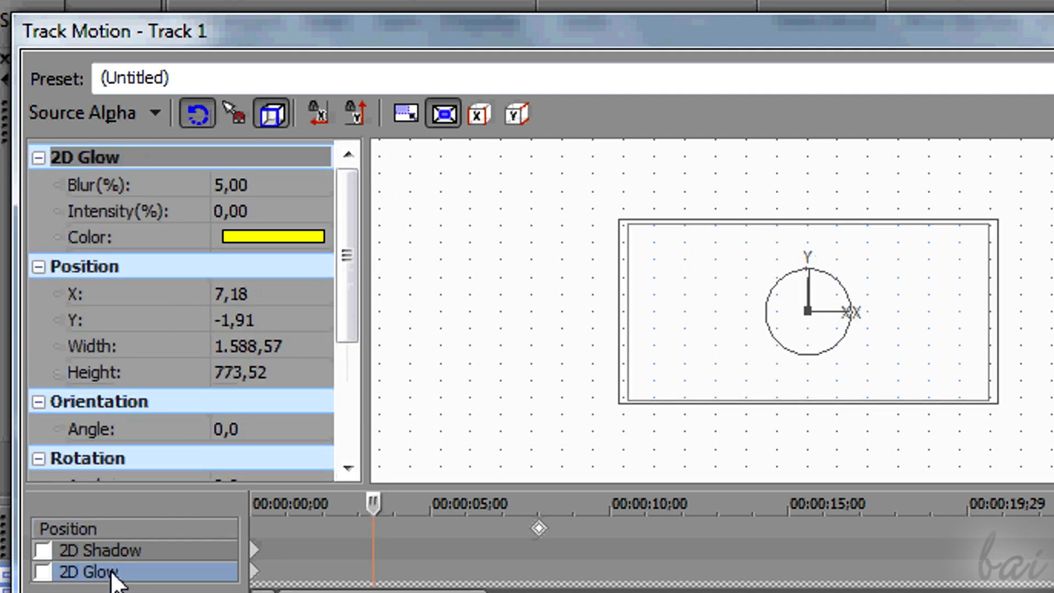
{"action": "left_click", "coordinate": [107, 524]}
{"action": "left_click", "coordinate": [109, 546]}
{"action": "left_click", "coordinate": [110, 566]}
{"action": "left_click", "coordinate": [113, 527]}
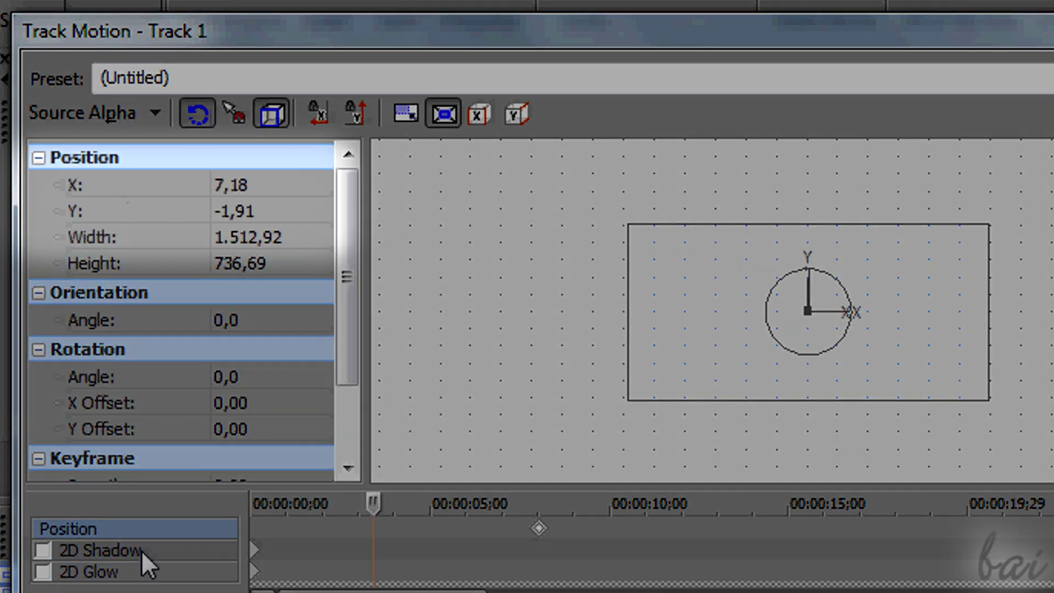
{"action": "left_click", "coordinate": [141, 550]}
{"action": "left_click", "coordinate": [133, 575]}
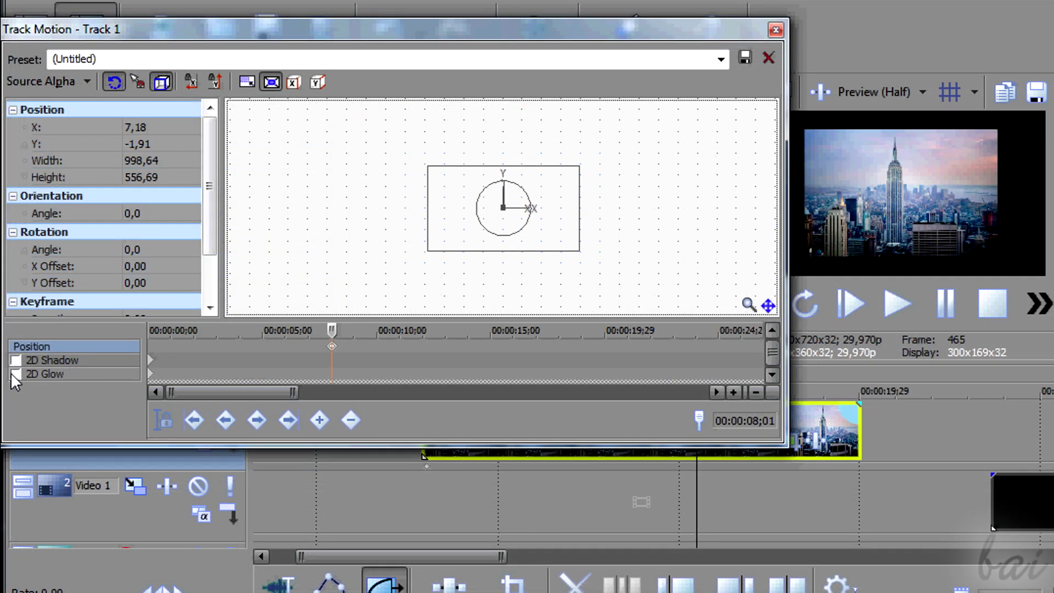
- Enable 2D Glow on Track 1 and raise its Blur to 14
{"action": "left_click", "coordinate": [16, 374]}
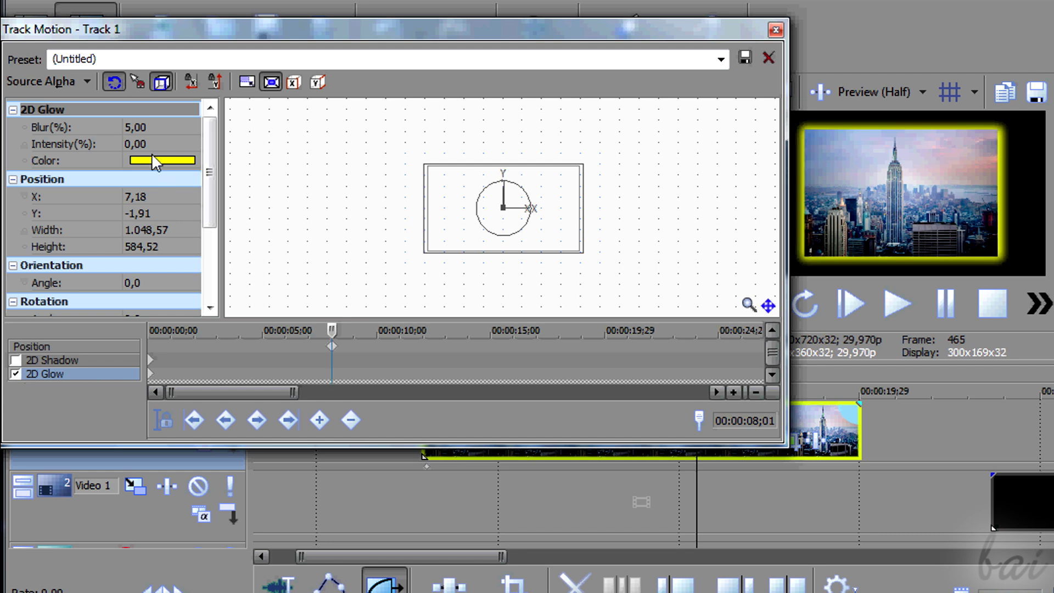
{"action": "left_click", "coordinate": [177, 124]}
{"action": "left_click_drag", "start_coordinate": [177, 124], "coordinate": [177, 130]}
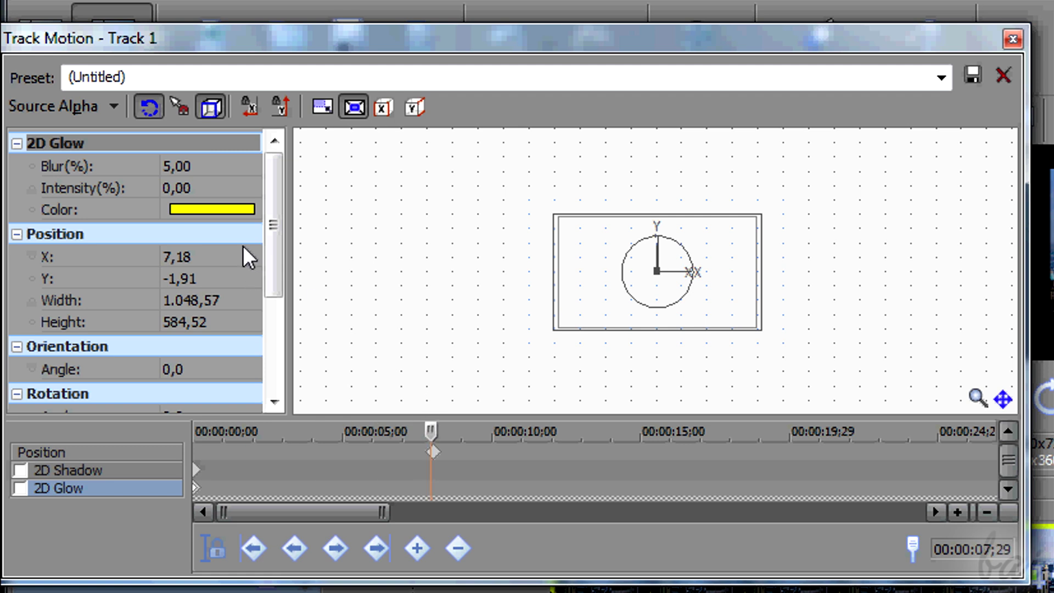
- Change the glow colour from yellow to red and play the project to preview it
{"action": "left_click", "coordinate": [226, 208]}
{"action": "left_click", "coordinate": [254, 209]}
{"action": "left_click", "coordinate": [245, 308]}
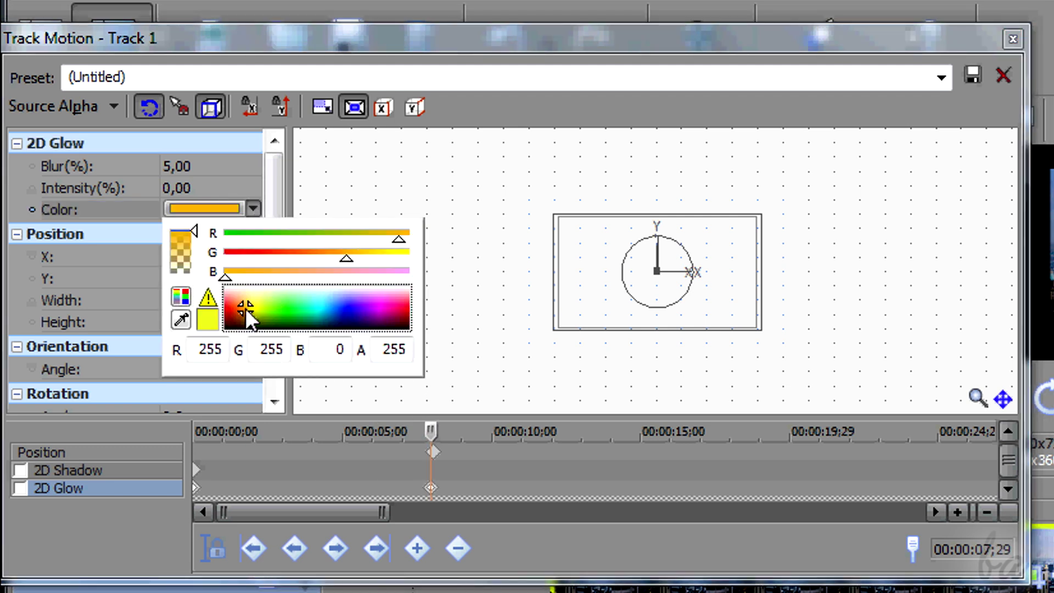
{"action": "left_click_drag", "start_coordinate": [245, 308], "coordinate": [227, 308]}
{"action": "left_click", "coordinate": [252, 208]}
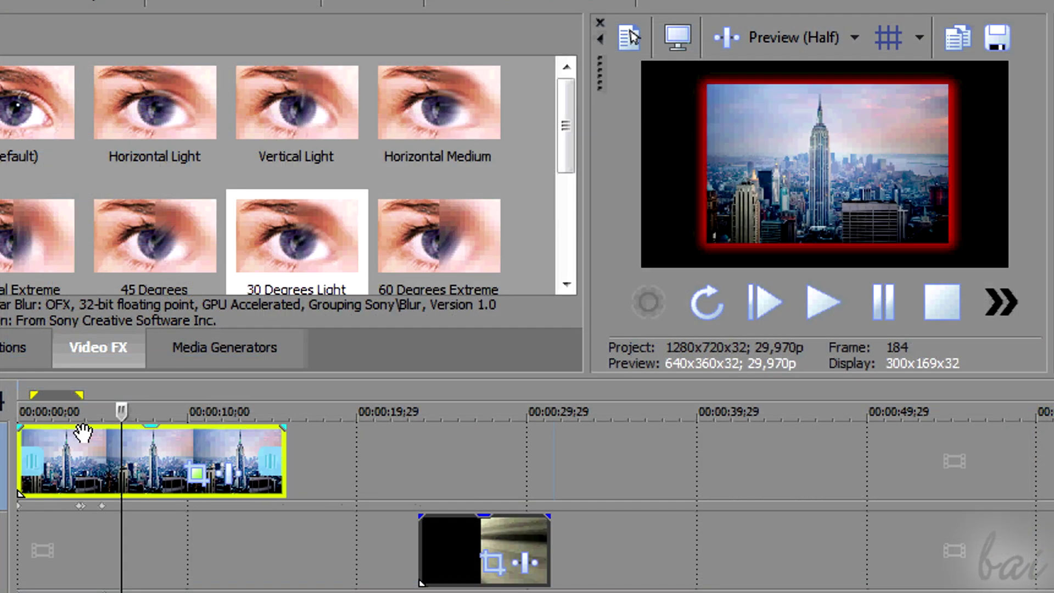
{"action": "left_click", "coordinate": [816, 298]}
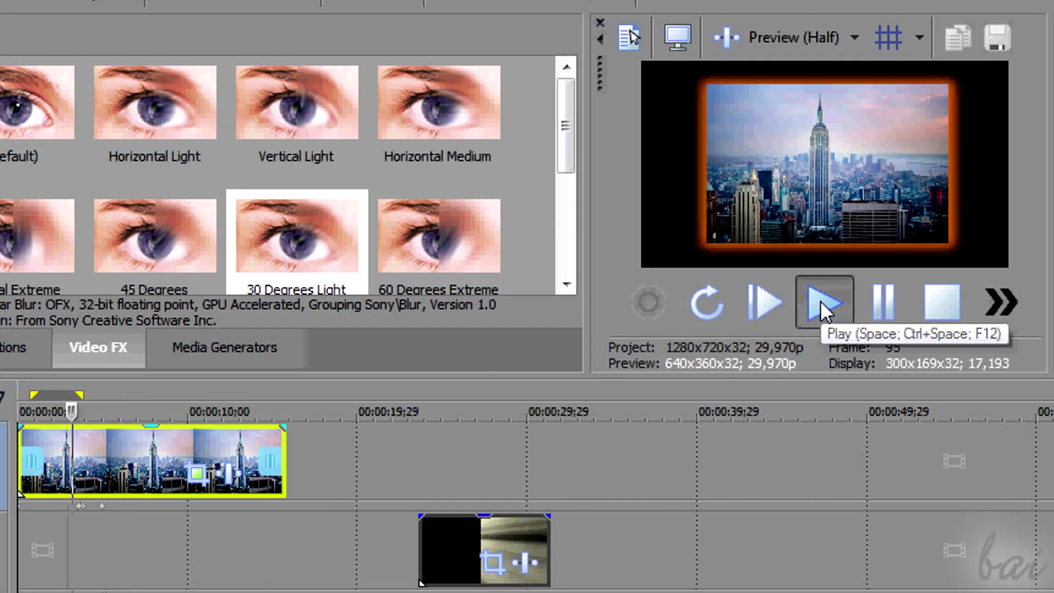
- Draw a fade-in on the music clip, play it back, and set the fade to 00:00:03;24
{"action": "scroll", "coordinate": [319, 506], "scroll_direction": "up", "scroll_amount": 5}
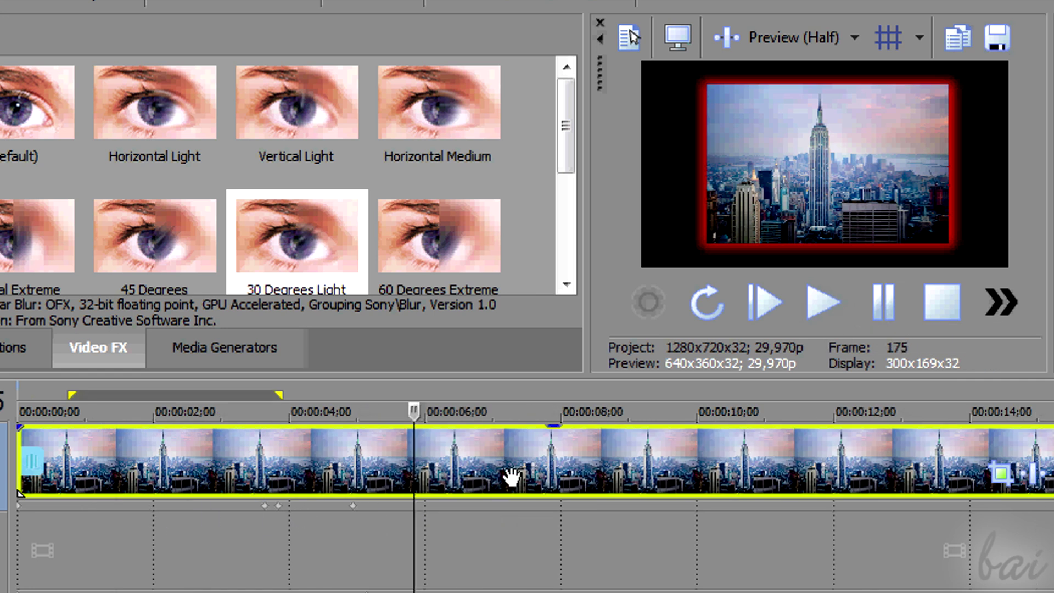
{"action": "scroll", "coordinate": [671, 558], "scroll_direction": "down", "scroll_amount": 6}
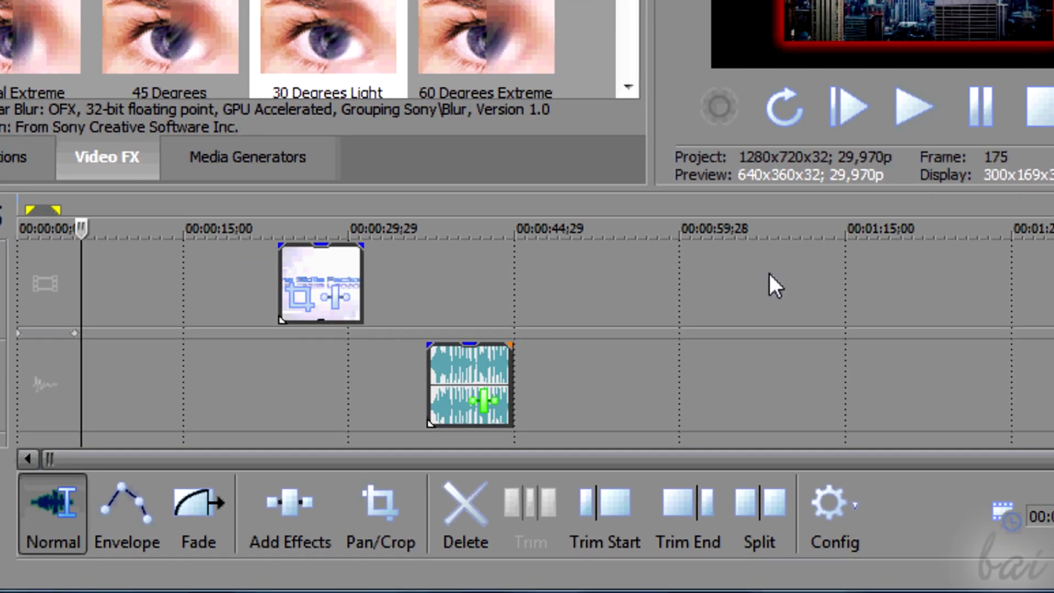
{"action": "left_click", "coordinate": [438, 213]}
{"action": "scroll", "coordinate": [604, 247], "scroll_direction": "up", "scroll_amount": 4}
{"action": "left_click", "coordinate": [195, 519]}
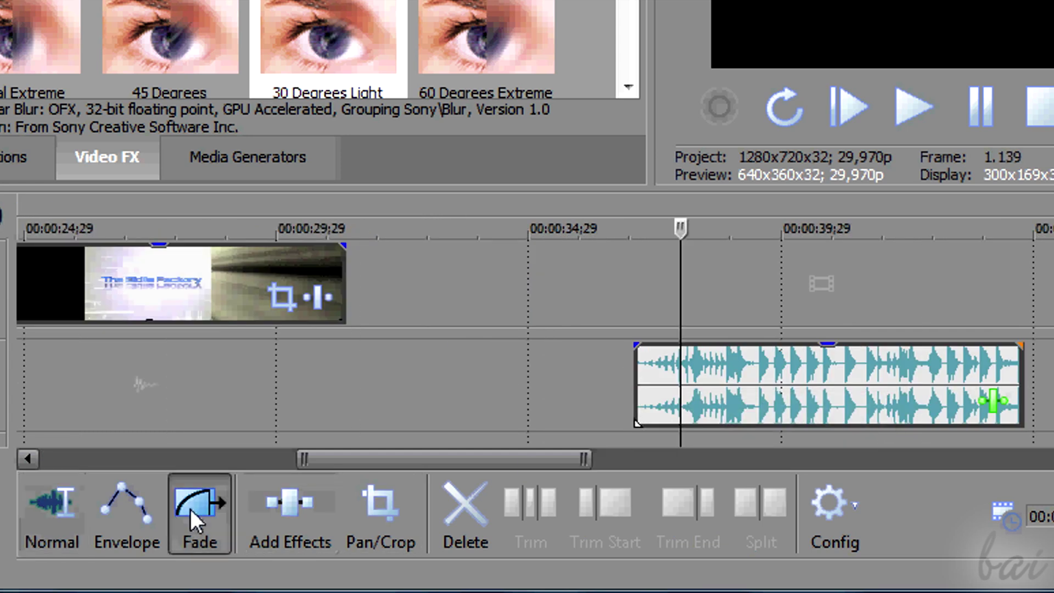
{"action": "left_click_drag", "start_coordinate": [661, 369], "coordinate": [849, 380]}
{"action": "left_click", "coordinate": [609, 216]}
{"action": "left_click", "coordinate": [901, 111]}
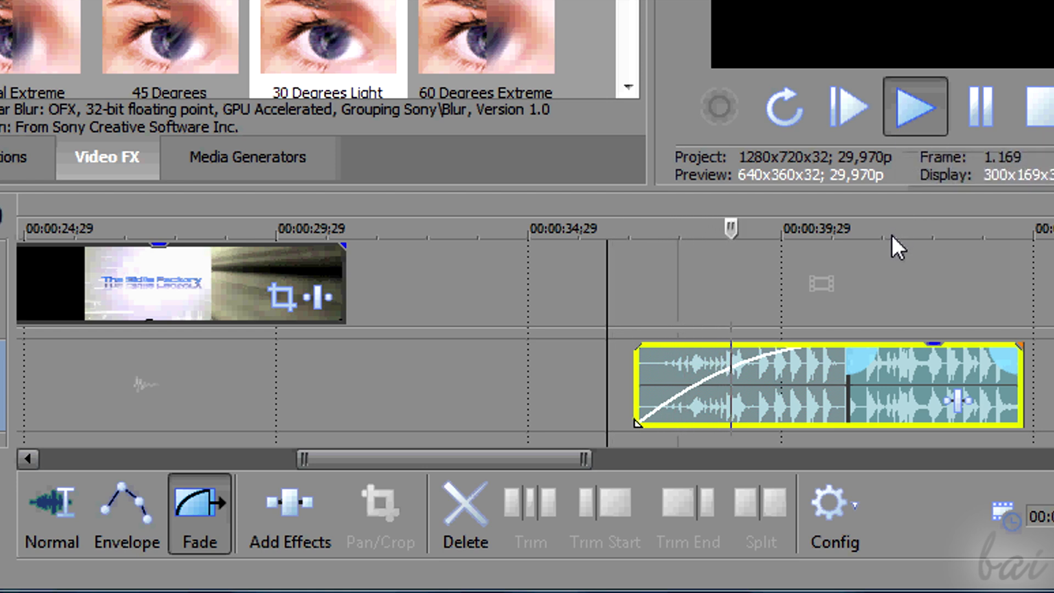
{"action": "left_click", "coordinate": [974, 118]}
{"action": "left_click_drag", "start_coordinate": [828, 391], "coordinate": [791, 392]}
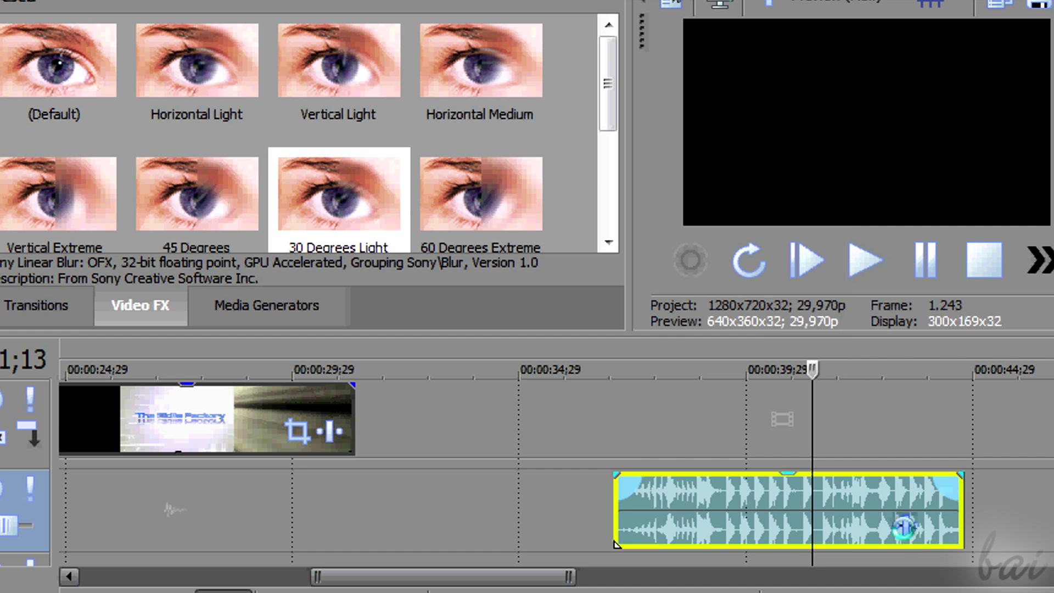
- Add Chorus from the All plug-ins list to the music clip's FX chain and open its settings
{"action": "left_click", "coordinate": [904, 528]}
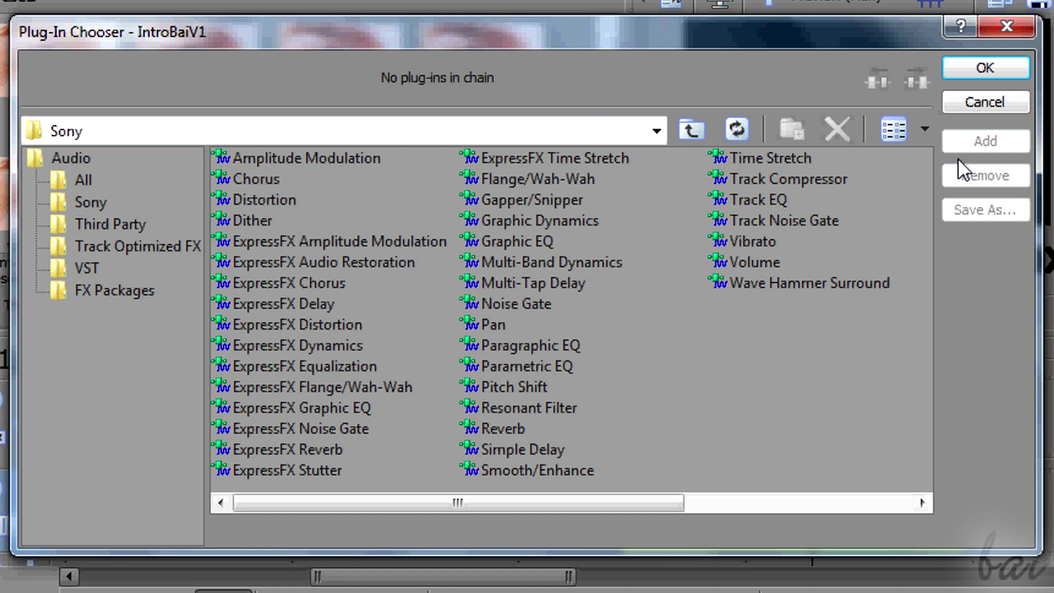
{"action": "left_click", "coordinate": [84, 180]}
{"action": "left_click", "coordinate": [74, 156]}
{"action": "left_click", "coordinate": [85, 177]}
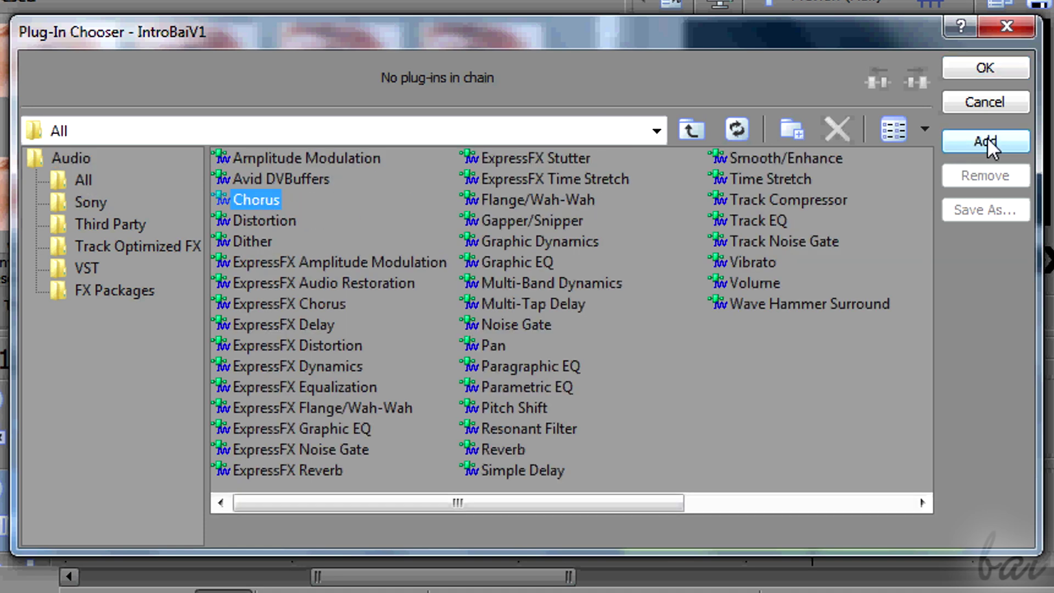
{"action": "left_click", "coordinate": [986, 142]}
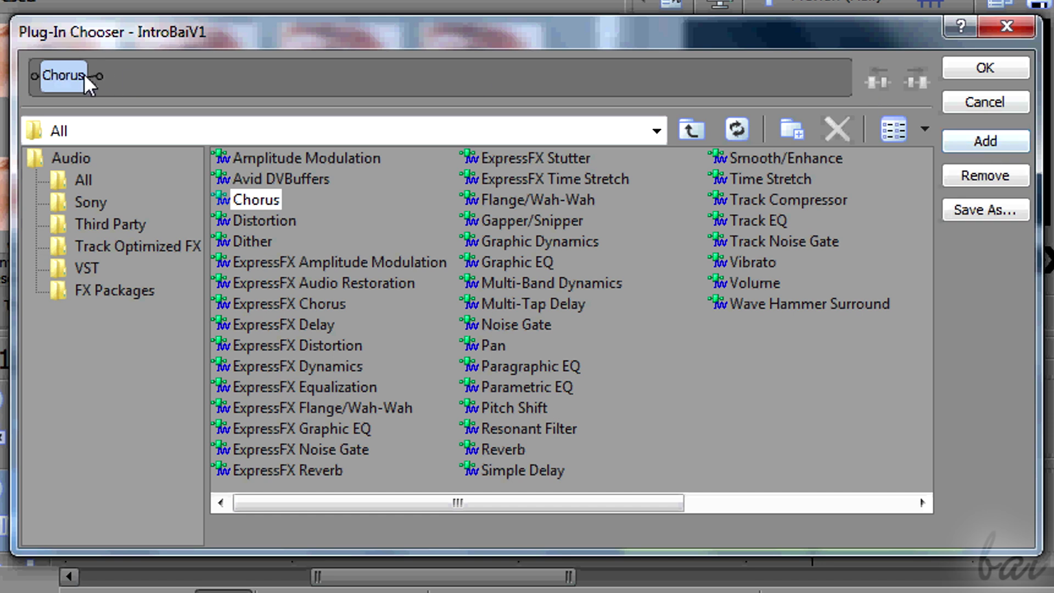
{"action": "left_click", "coordinate": [994, 68]}
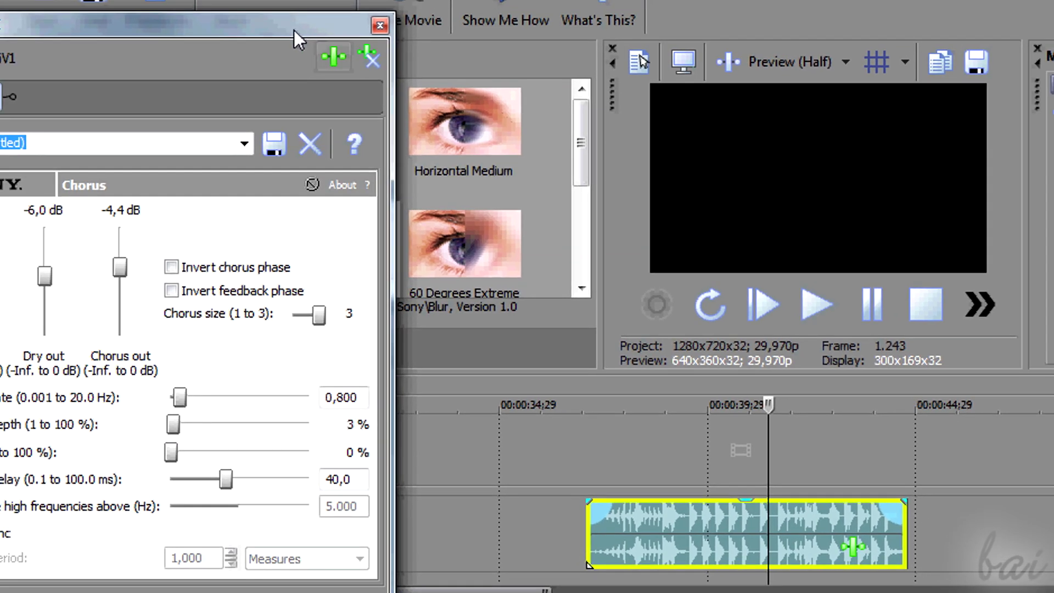
- Loop playback over the audio clip and tune Chorus to rate 1,521, feedback 14 %, delay 21,2 ms
{"action": "left_click_drag", "start_coordinate": [294, 29], "coordinate": [402, 31]}
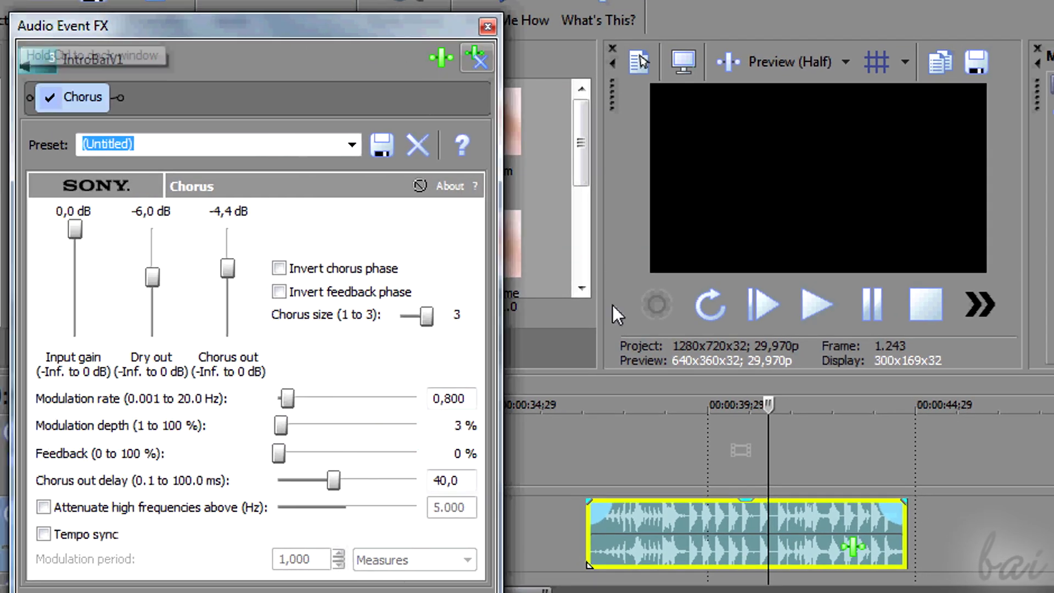
{"action": "left_click_drag", "start_coordinate": [873, 391], "coordinate": [904, 391]}
{"action": "left_click", "coordinate": [708, 305]}
{"action": "left_click", "coordinate": [818, 308]}
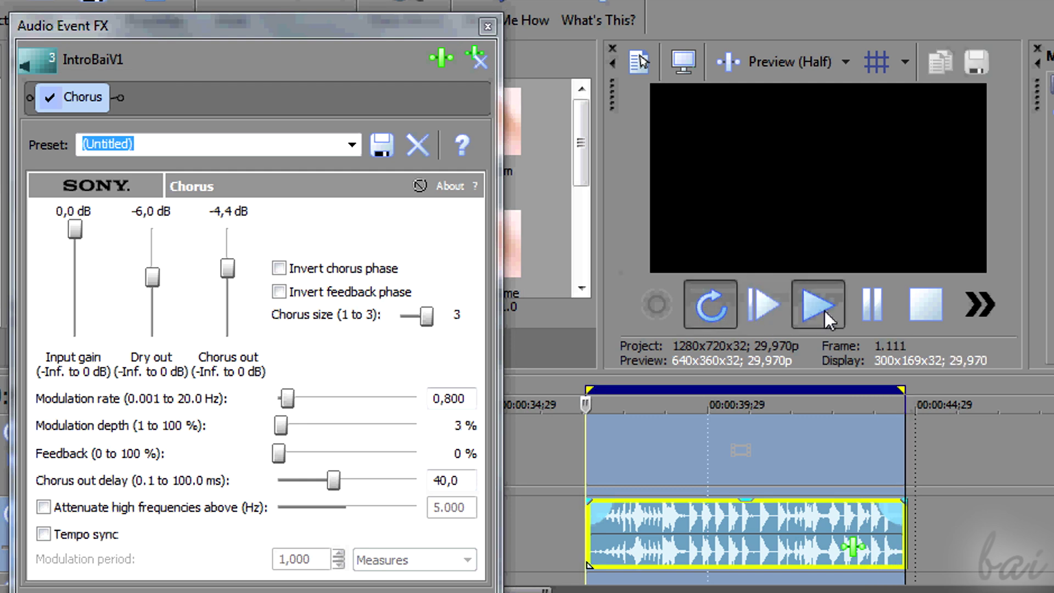
{"action": "left_click_drag", "start_coordinate": [333, 481], "coordinate": [311, 481]}
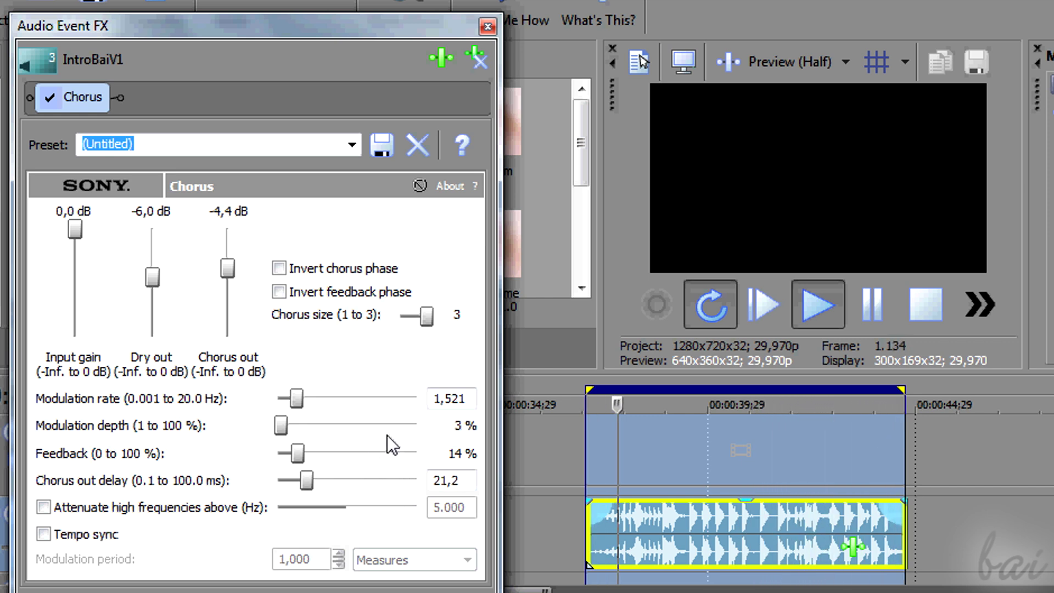